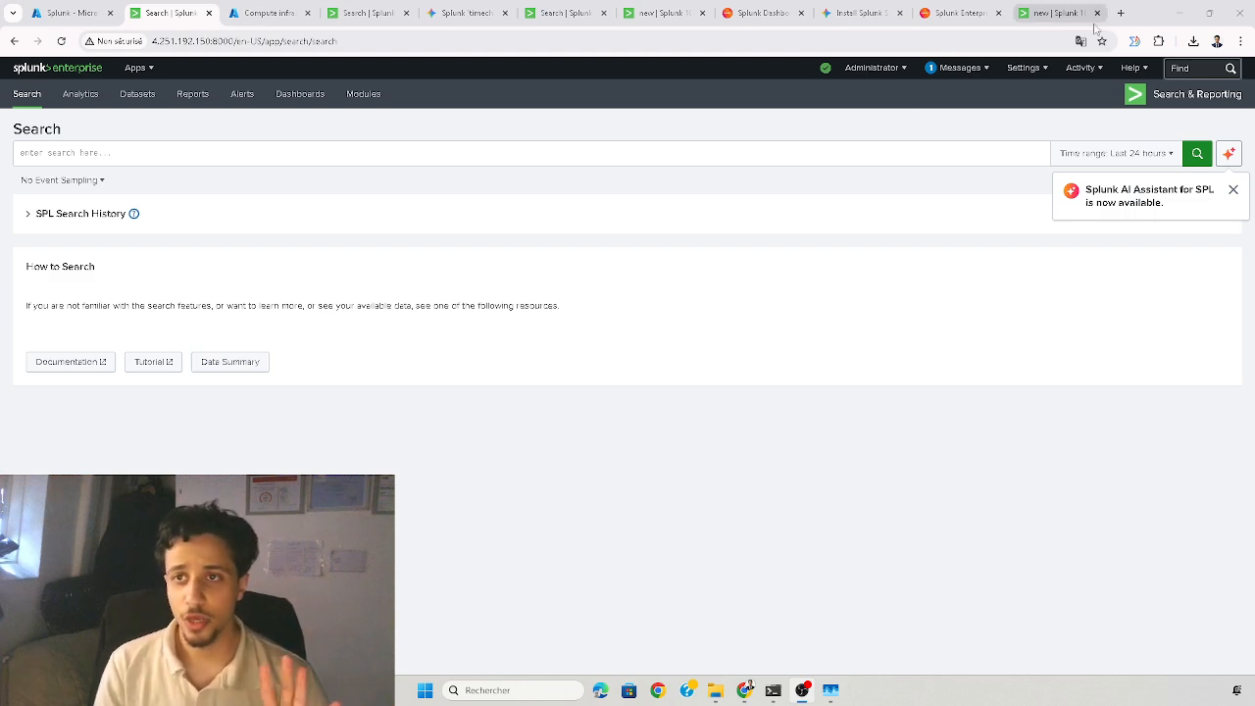
- Search Google in a new browser tab for "splunk normal dashboard" and show the image results
{"action": "left_click", "coordinate": [1121, 13]}
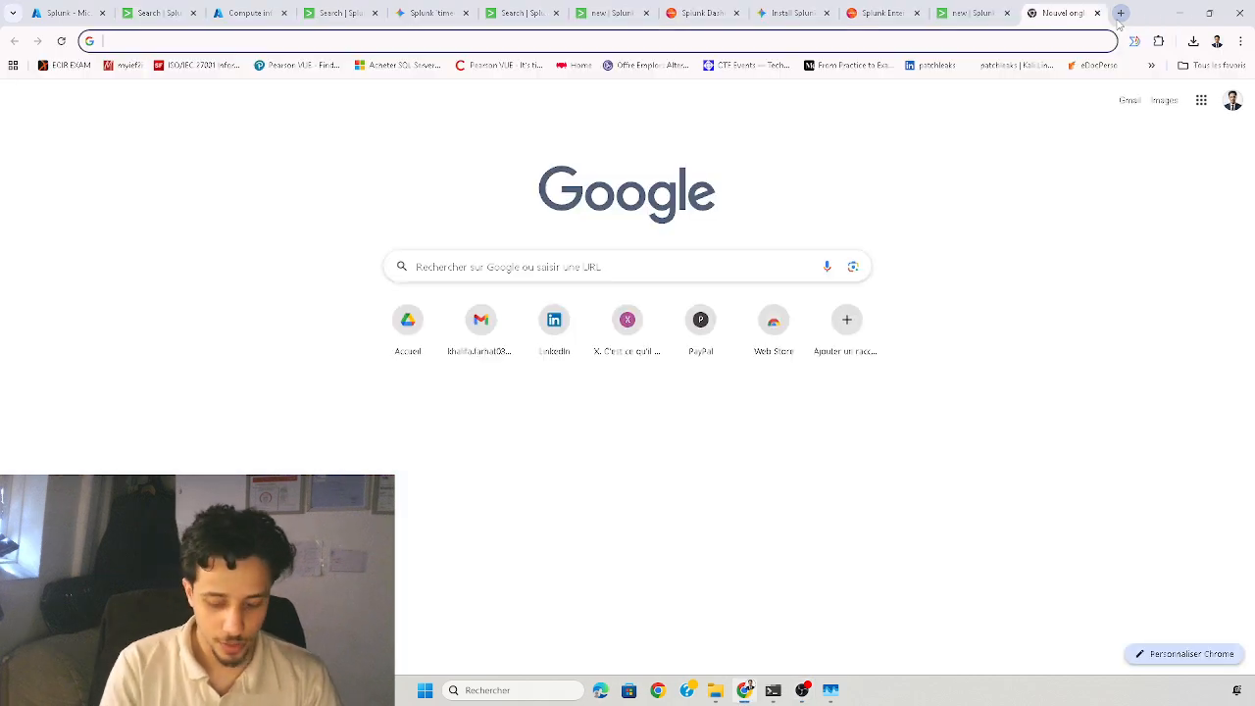
{"action": "type", "text": "splunk no"}
{"action": "type", "text": "rmal"}
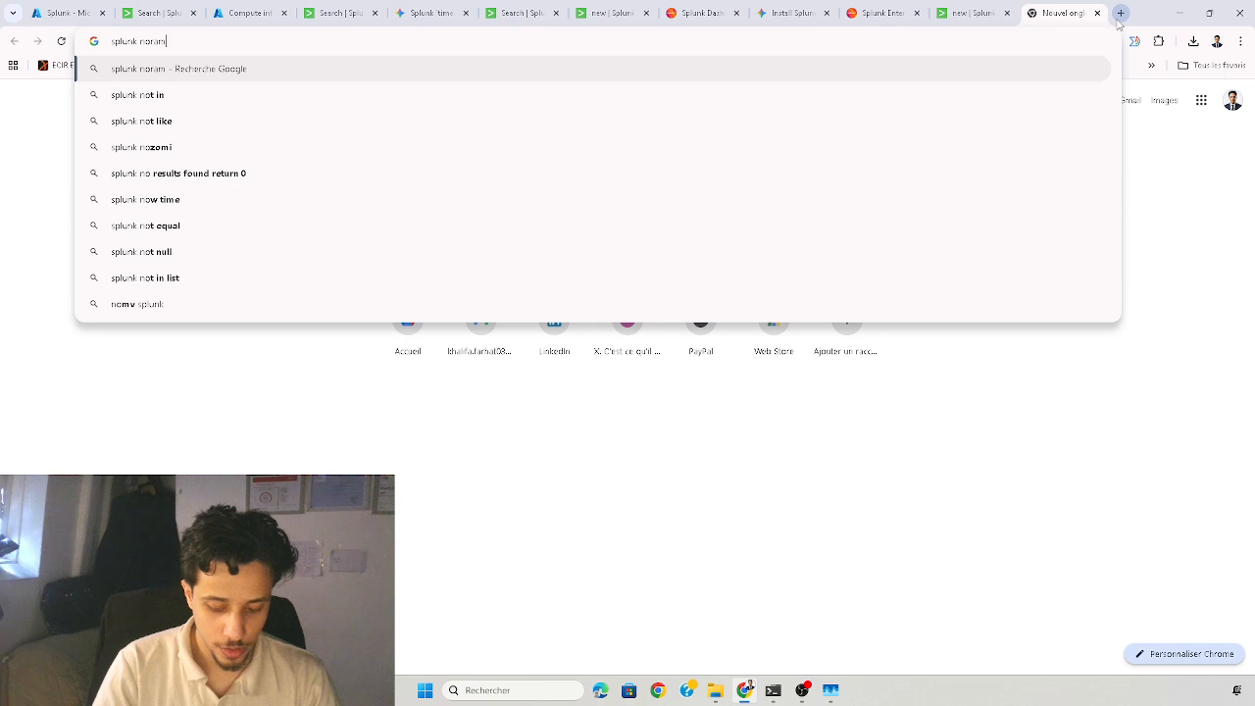
{"action": "key", "text": "BackSpace"}
{"action": "key", "text": "BackSpace"}
{"action": "key", "text": "BackSpace"}
{"action": "key", "text": "BackSpace"}
{"action": "type", "text": "mal dashb"}
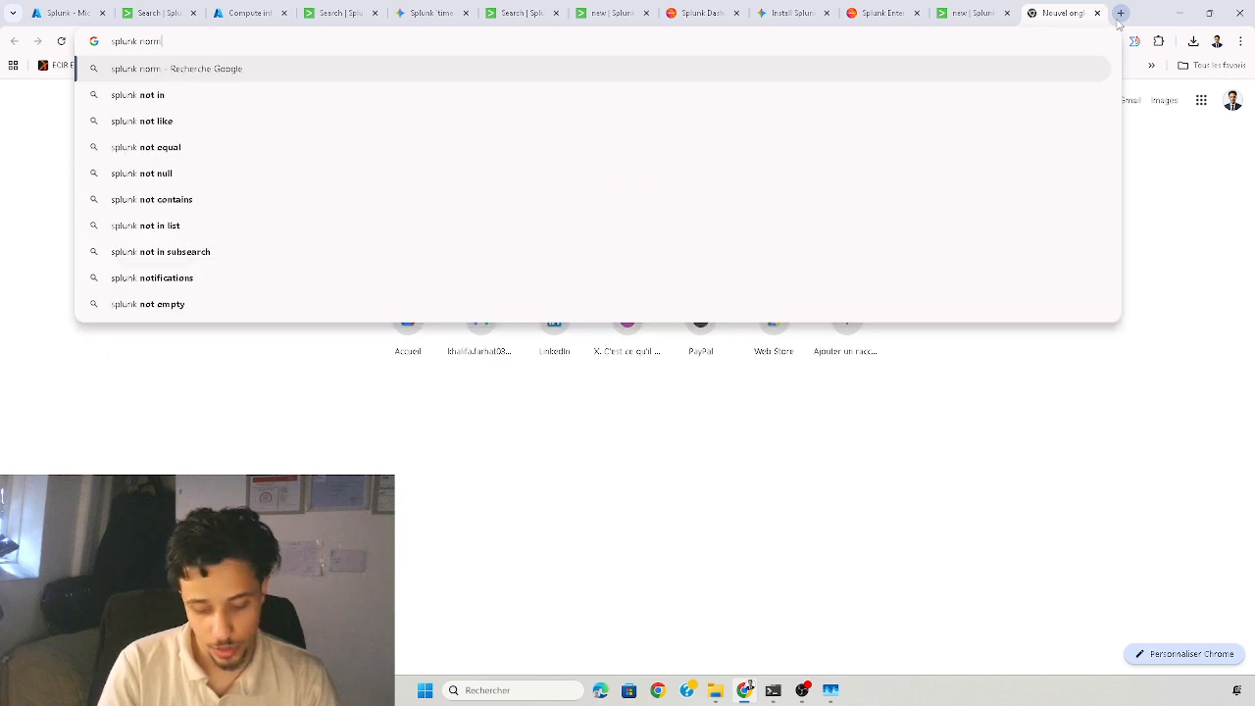
{"action": "type", "text": "oard"}
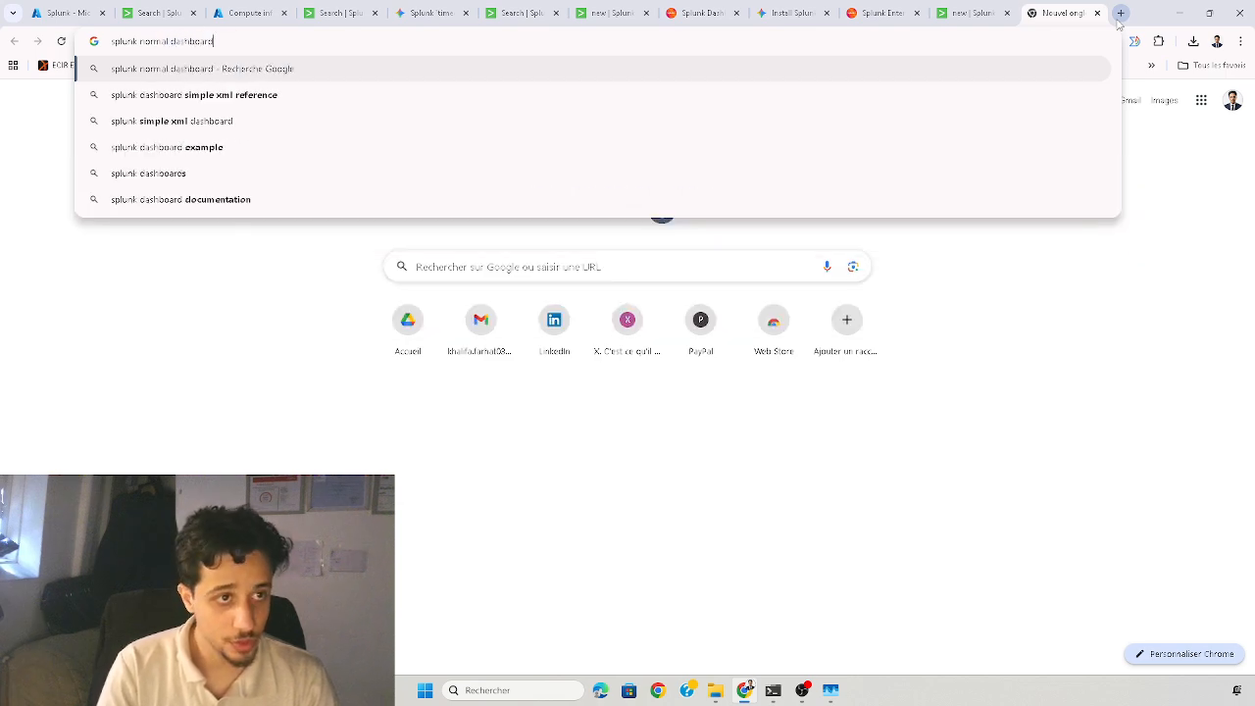
{"action": "key", "text": "Return"}
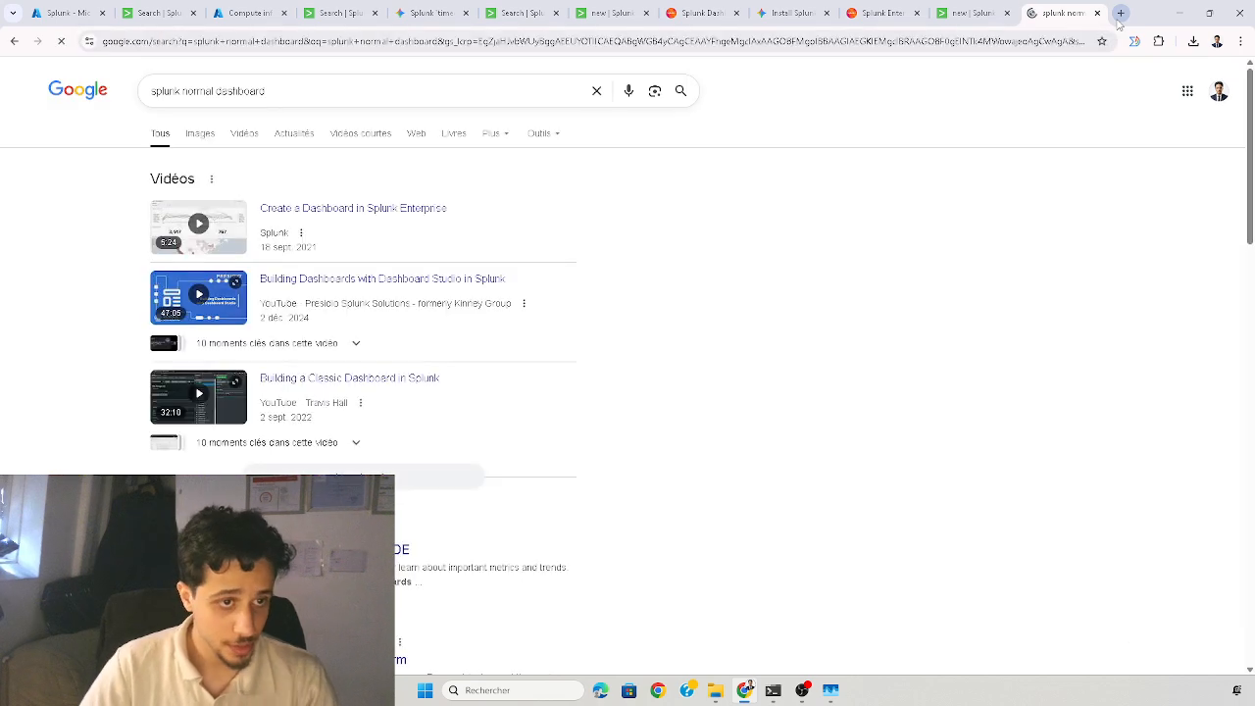
{"action": "left_click", "coordinate": [200, 138]}
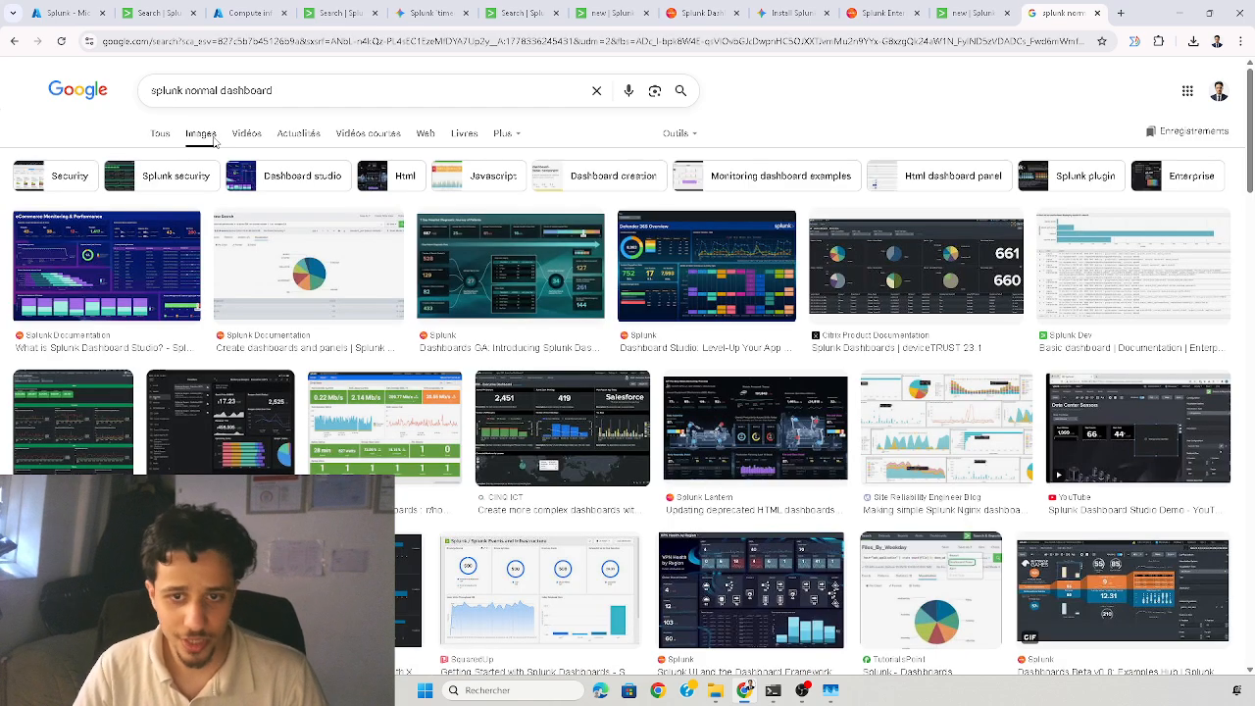
- Examine several example dashboards in the image results, comparing simple chart layouts with the visually rich Splunk Lantern factory dashboard
{"action": "left_click", "coordinate": [307, 310]}
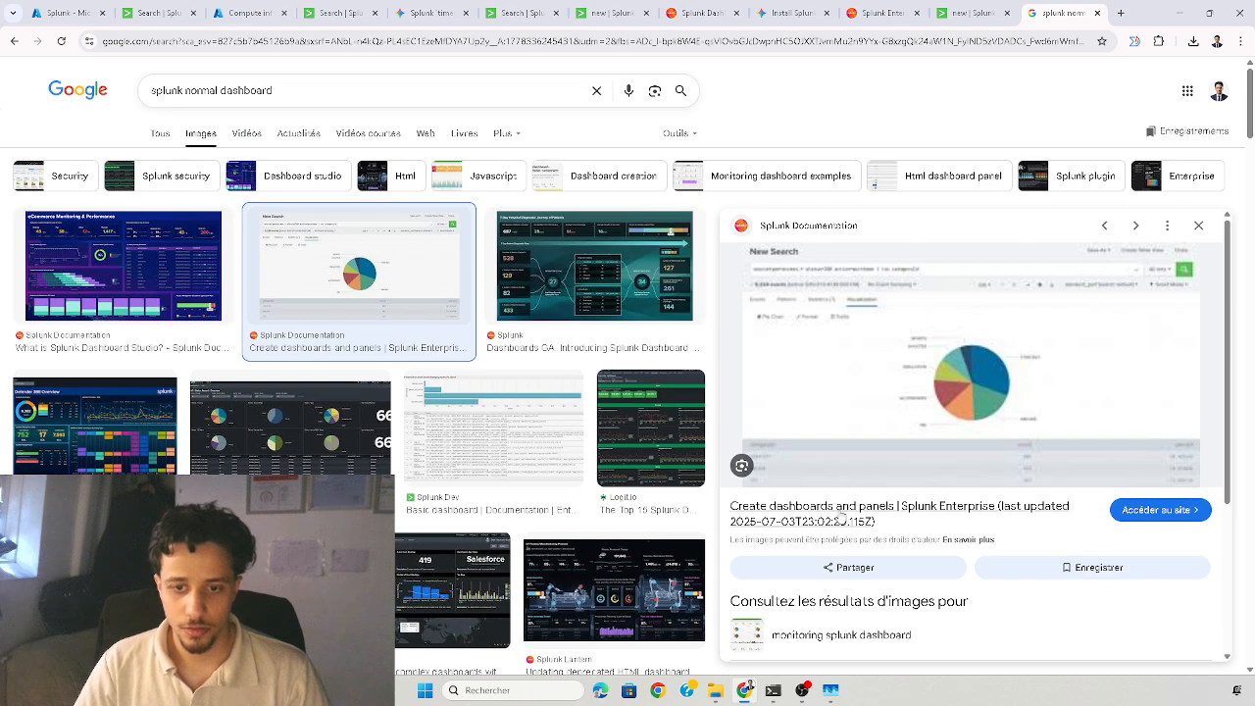
{"action": "scroll", "coordinate": [418, 473], "scroll_direction": "down", "scroll_amount": 3}
{"action": "scroll", "coordinate": [505, 459], "scroll_direction": "up", "scroll_amount": 3}
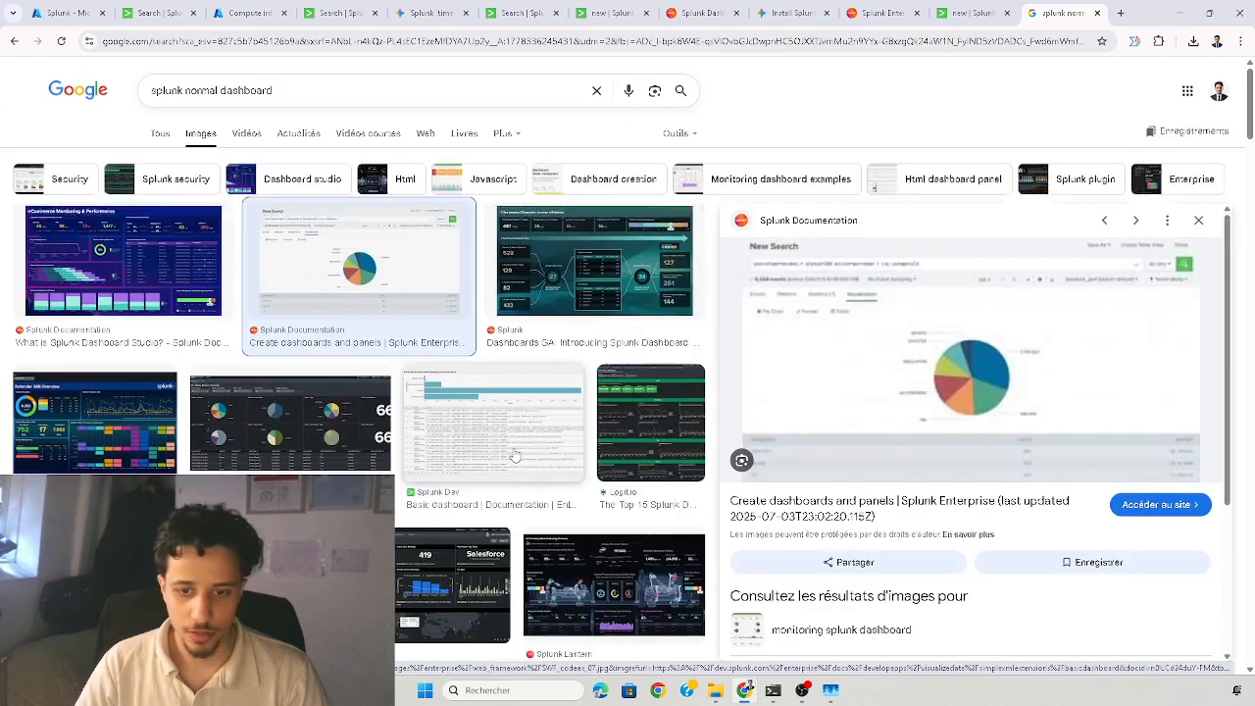
{"action": "scroll", "coordinate": [516, 457], "scroll_direction": "down", "scroll_amount": 5}
{"action": "left_click", "coordinate": [122, 294]}
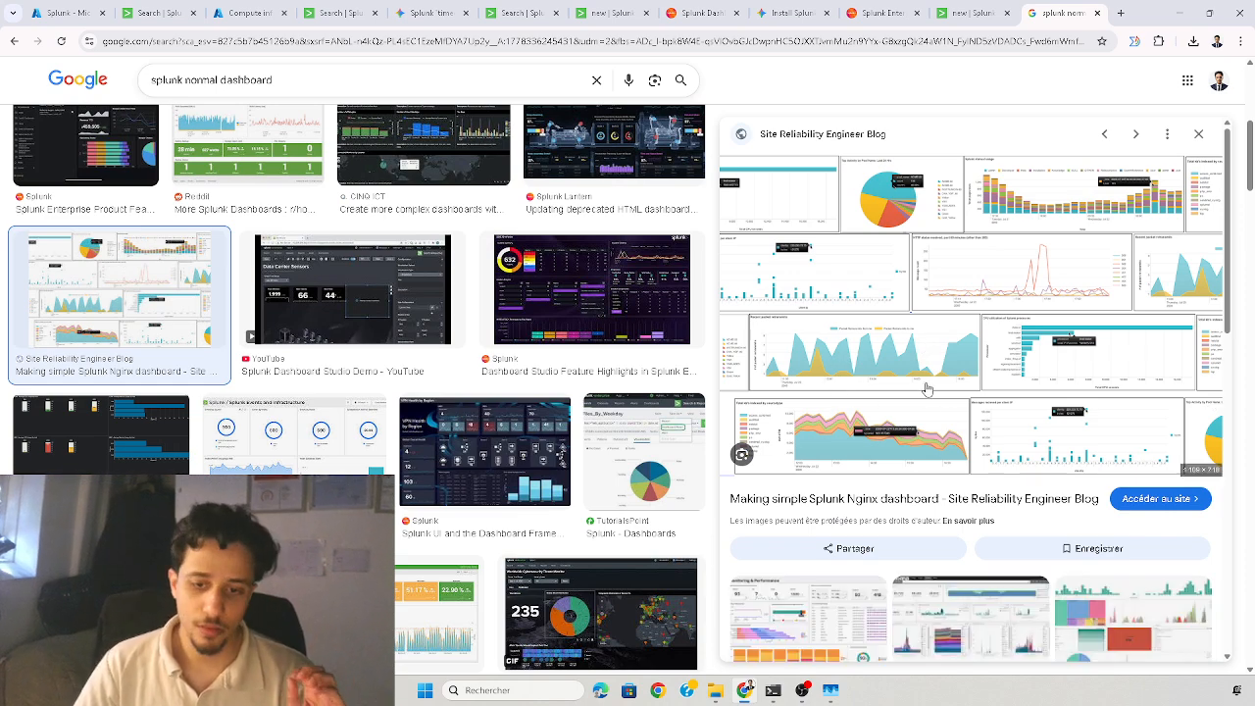
{"action": "scroll", "coordinate": [927, 392], "scroll_direction": "down", "scroll_amount": 1}
{"action": "left_click", "coordinate": [828, 555]}
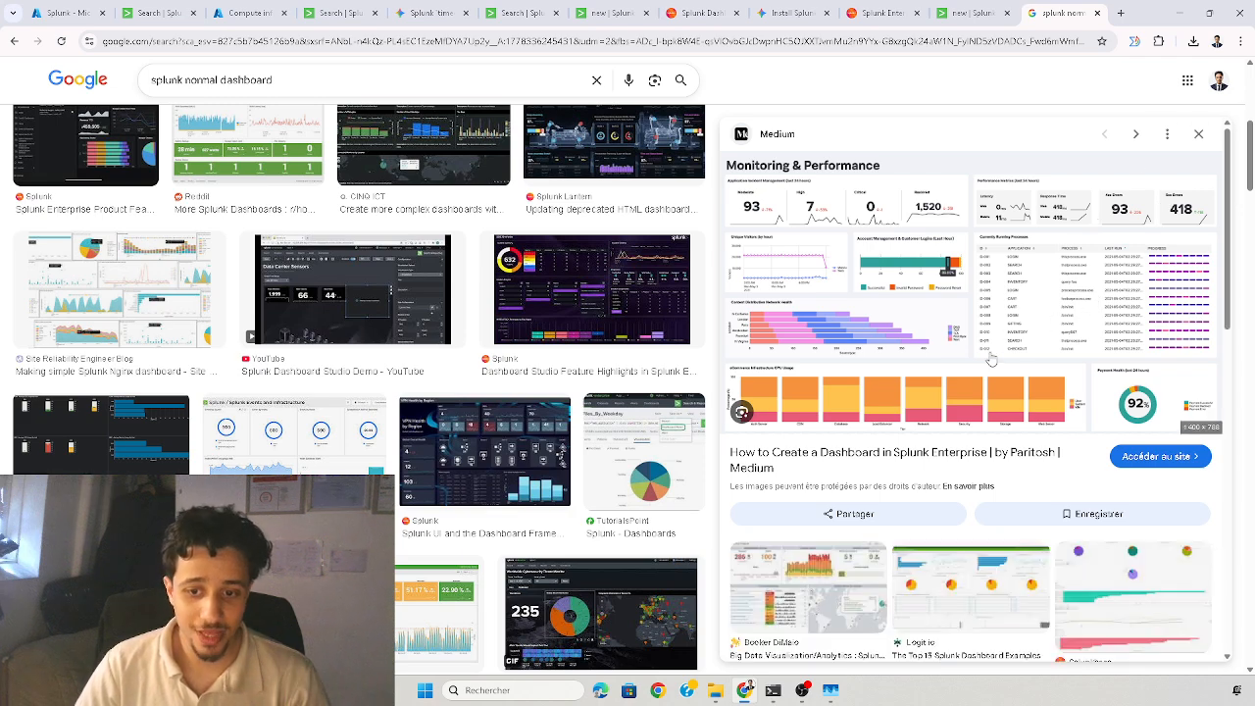
{"action": "left_click", "coordinate": [614, 155]}
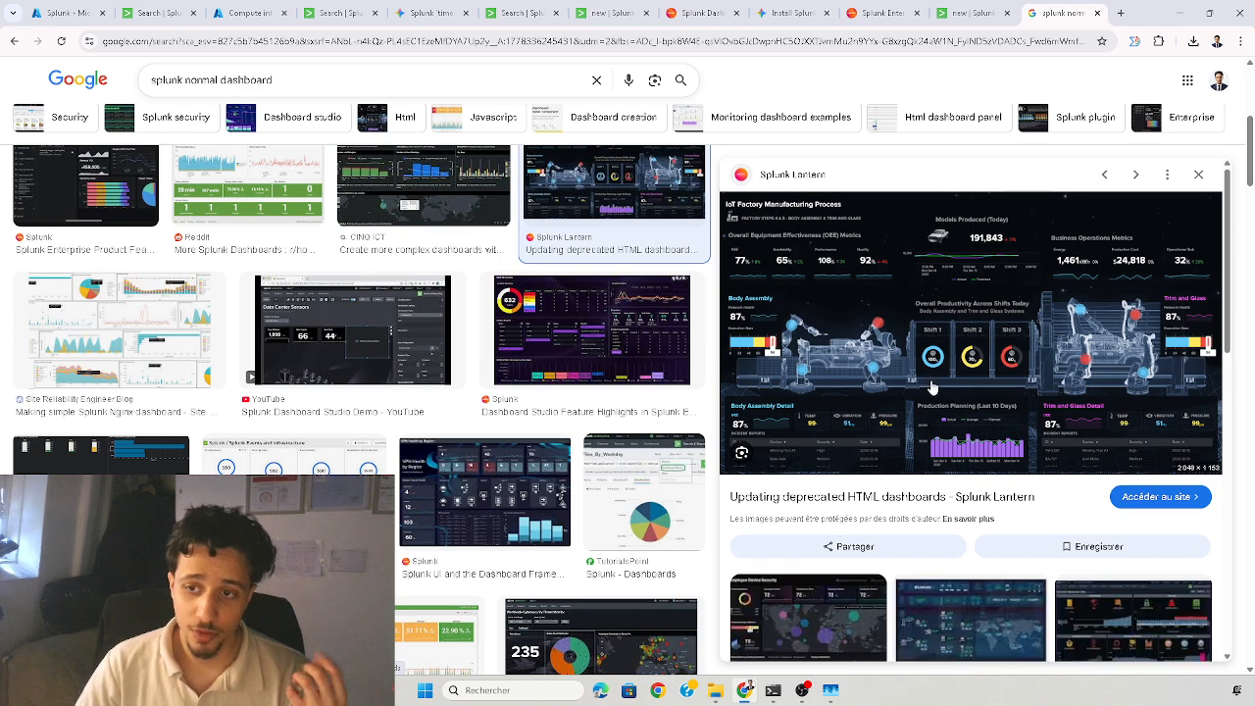
{"action": "scroll", "coordinate": [875, 391], "scroll_direction": "down", "scroll_amount": 1}
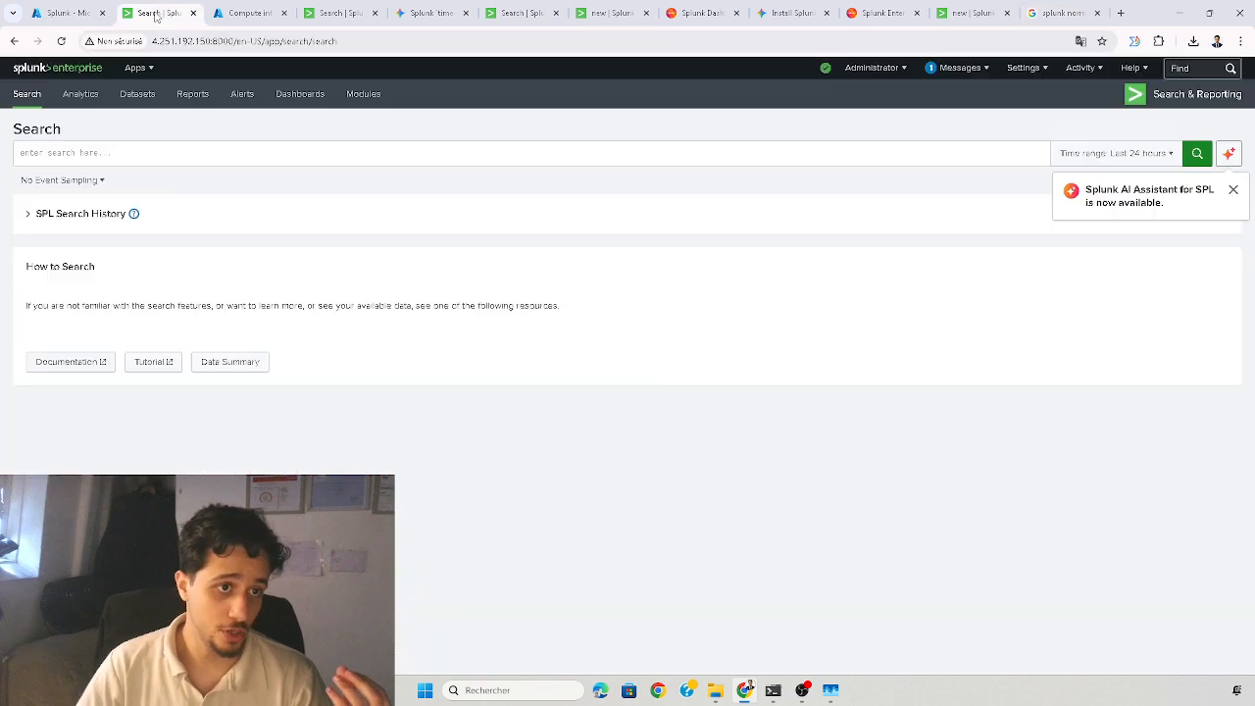
- Start creating a new dashboard from Splunk's Dashboards page, skipping the tour, and review the comparison of Classic Dashboards and Dashboard Studio
{"action": "left_click", "coordinate": [157, 13]}
{"action": "left_click", "coordinate": [297, 95]}
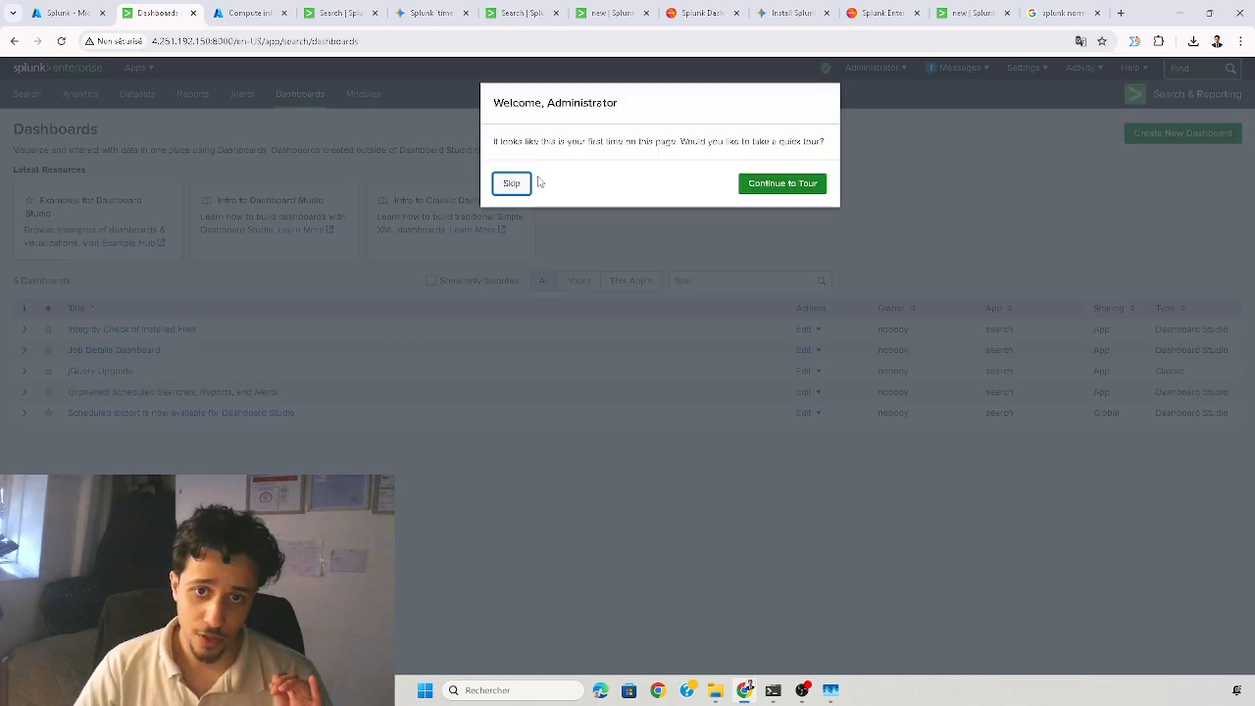
{"action": "left_click", "coordinate": [518, 182]}
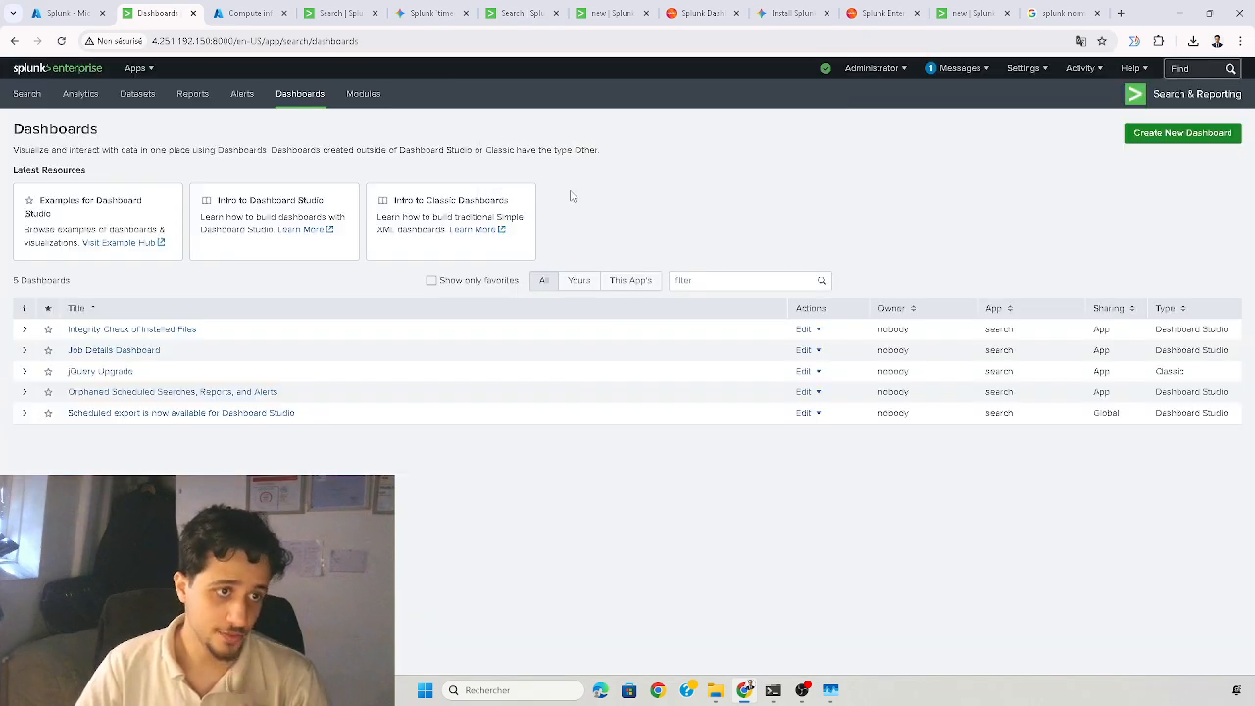
{"action": "left_click", "coordinate": [1142, 137]}
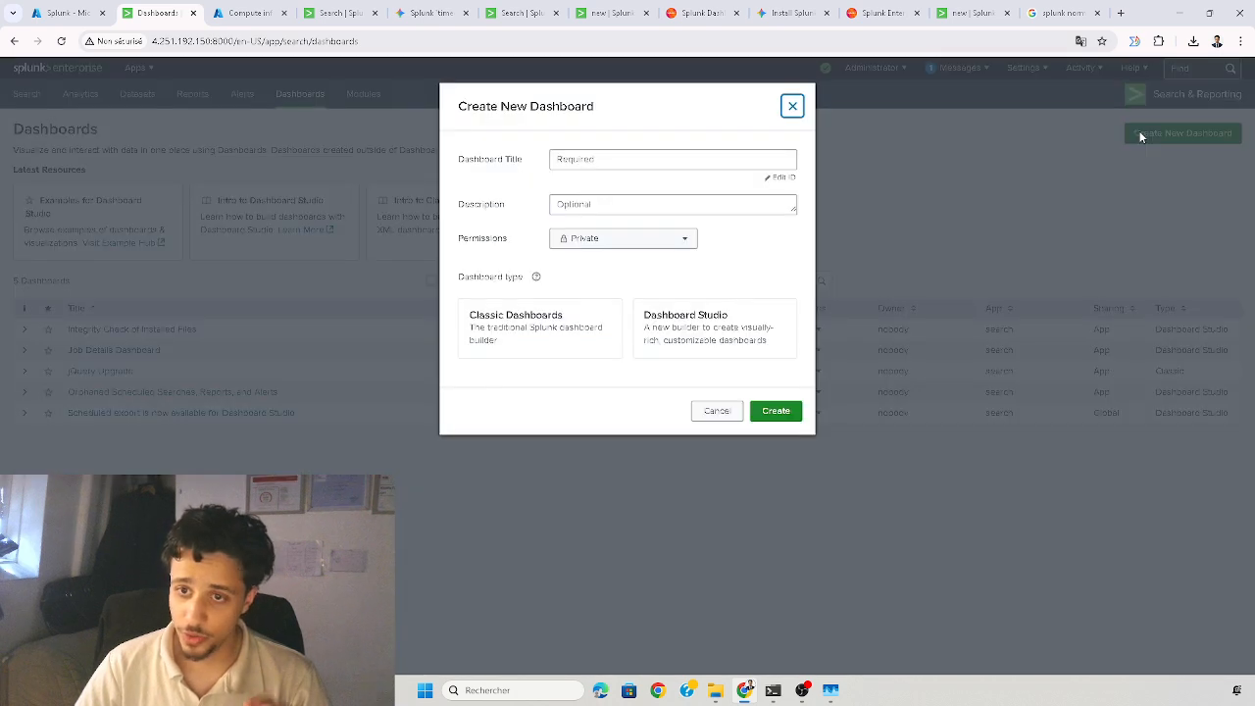
{"action": "mouse_move", "coordinate": [535, 276]}
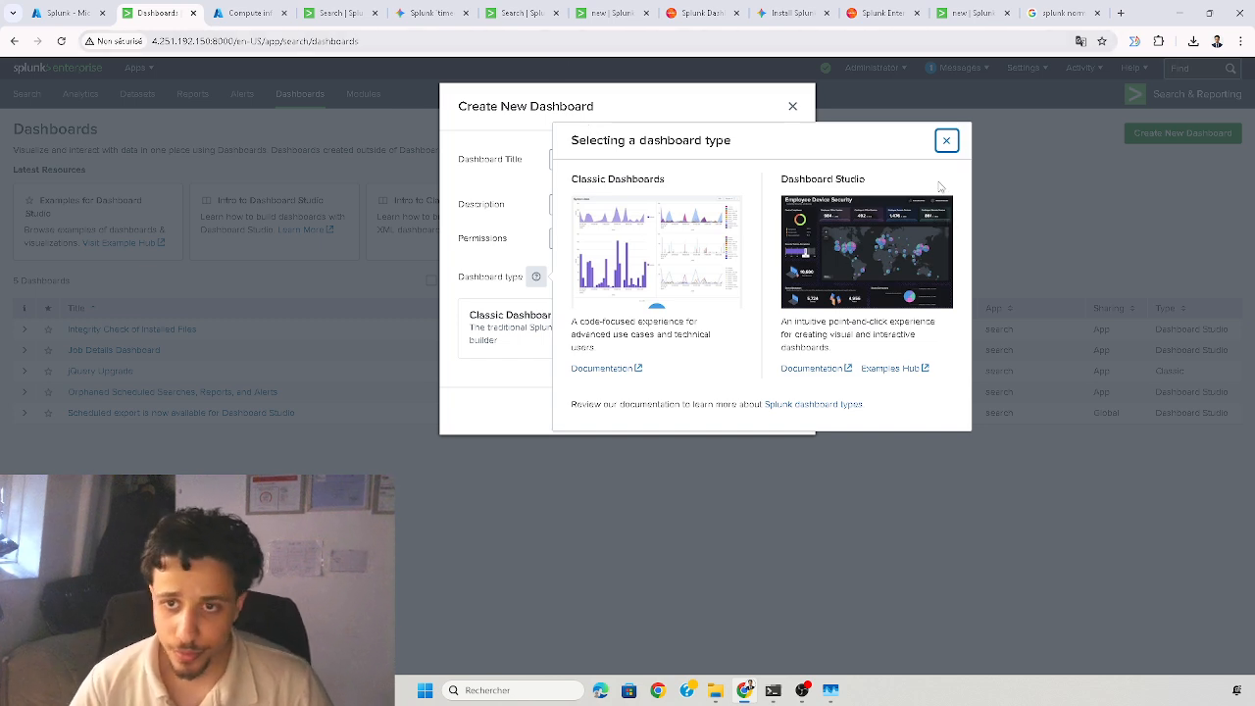
{"action": "left_click", "coordinate": [948, 141]}
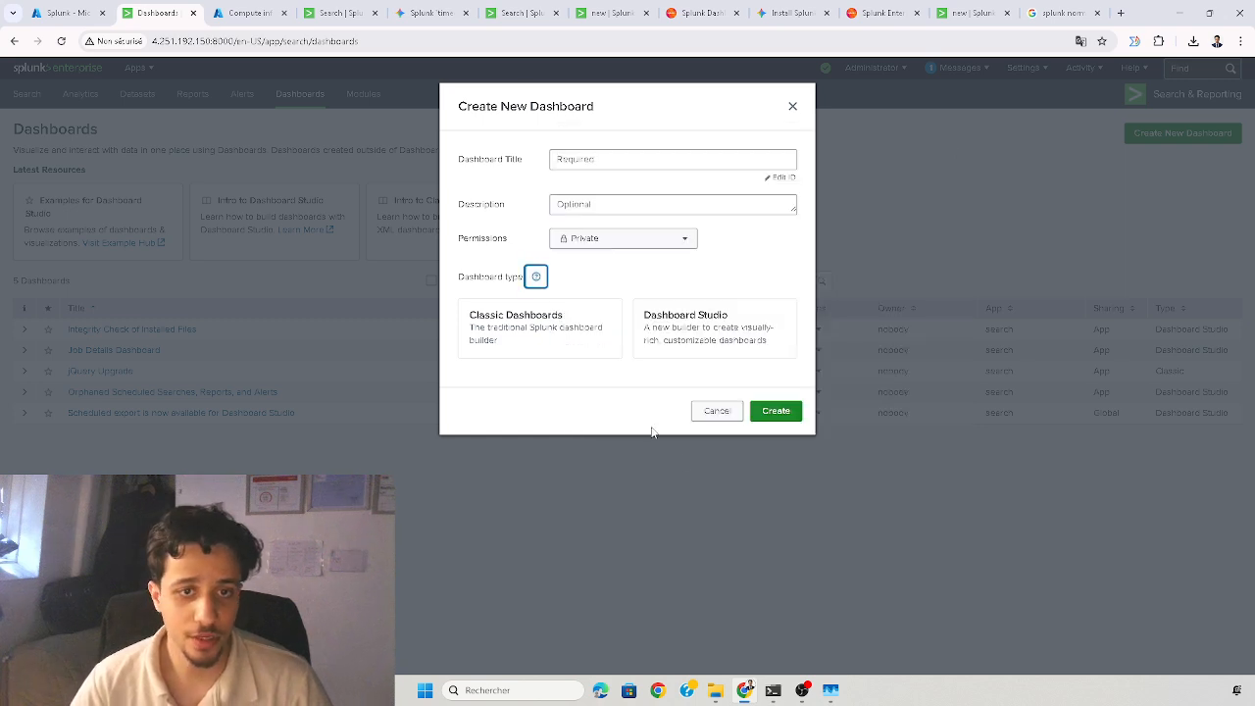
- Switch to the finished Linux Monitoring dashboard in the editor and examine its login, map, banned IP, authentication, users and countries panels
{"action": "left_click", "coordinate": [616, 12]}
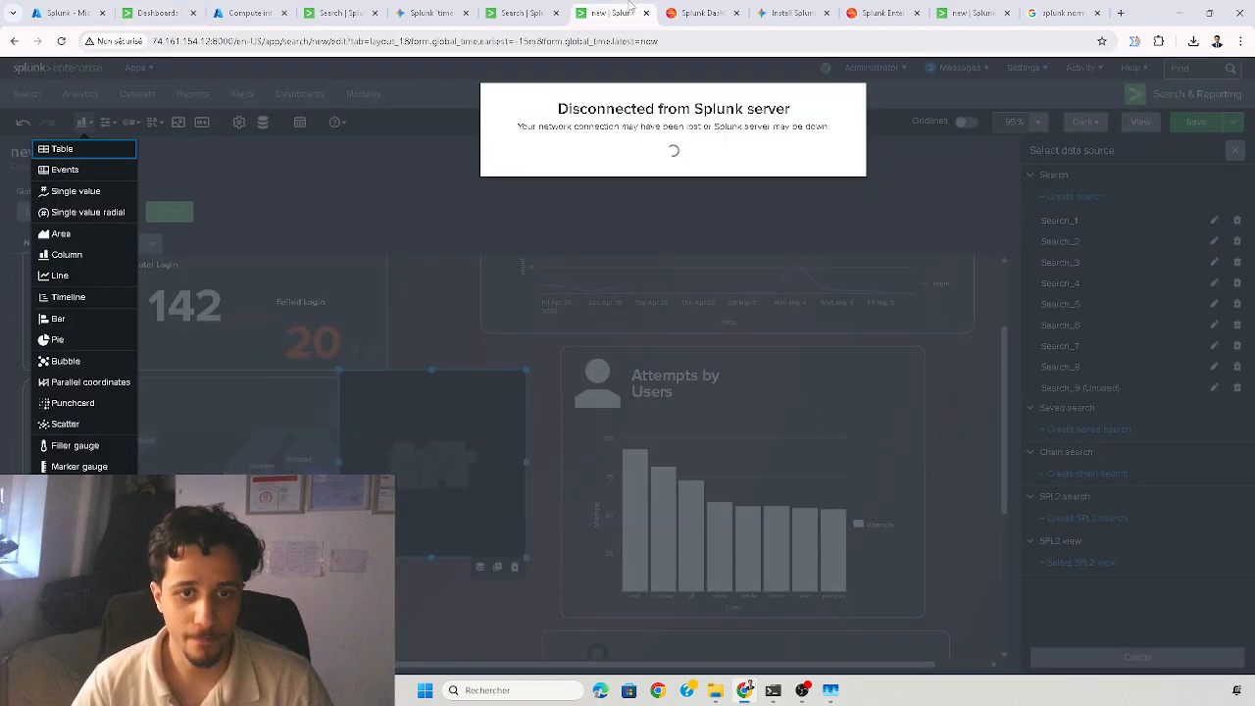
{"action": "left_click", "coordinate": [969, 11]}
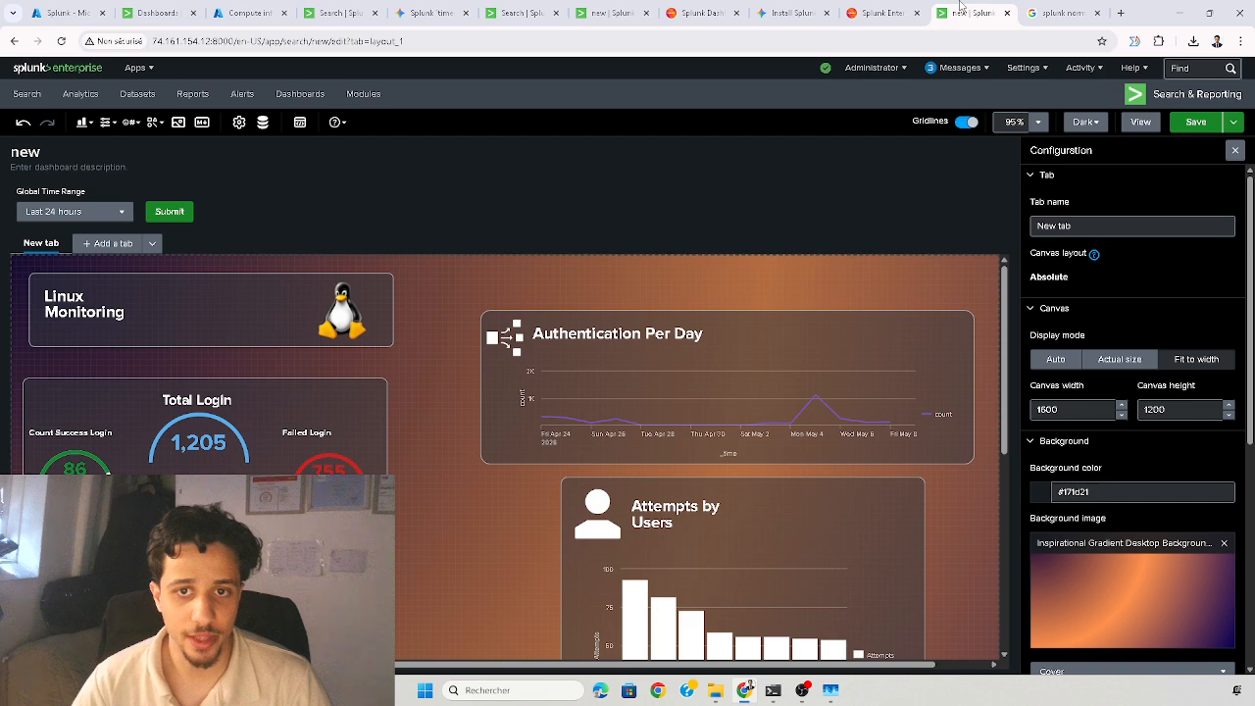
{"action": "scroll", "coordinate": [834, 353], "scroll_direction": "down", "scroll_amount": 3}
{"action": "scroll", "coordinate": [1168, 222], "scroll_direction": "down", "scroll_amount": 2}
{"action": "scroll", "coordinate": [871, 426], "scroll_direction": "up", "scroll_amount": 4}
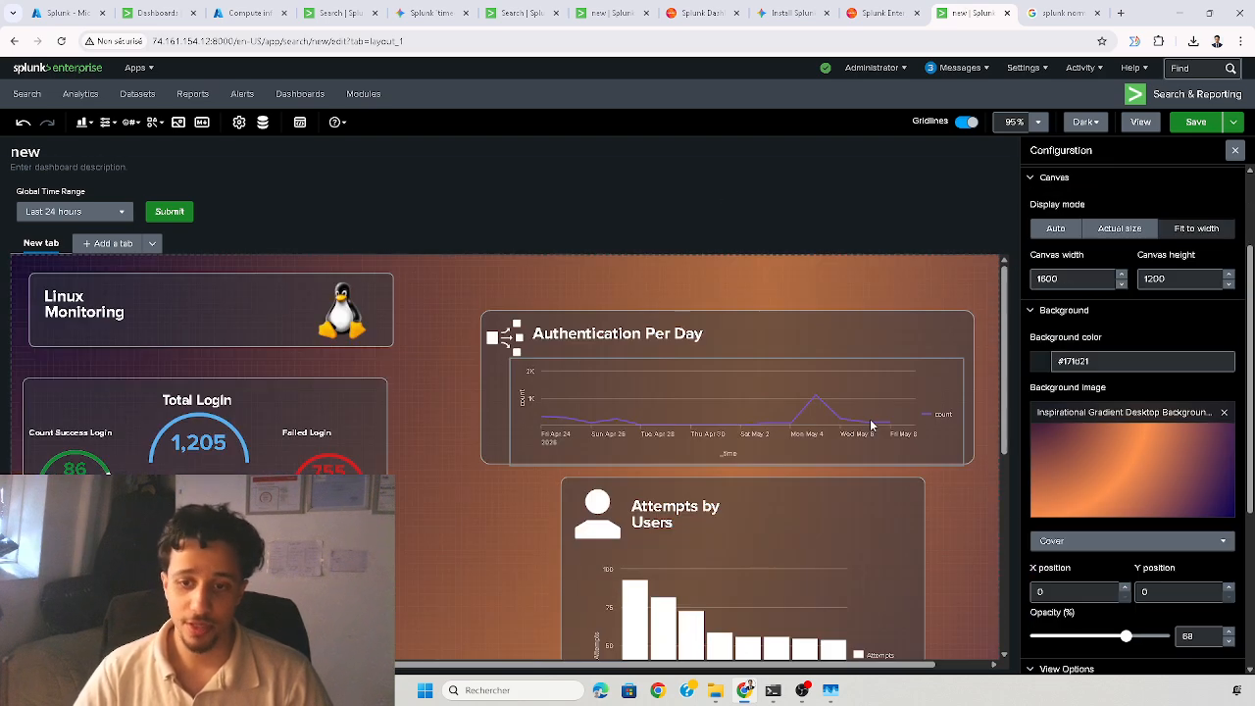
{"action": "scroll", "coordinate": [907, 397], "scroll_direction": "down", "scroll_amount": 6}
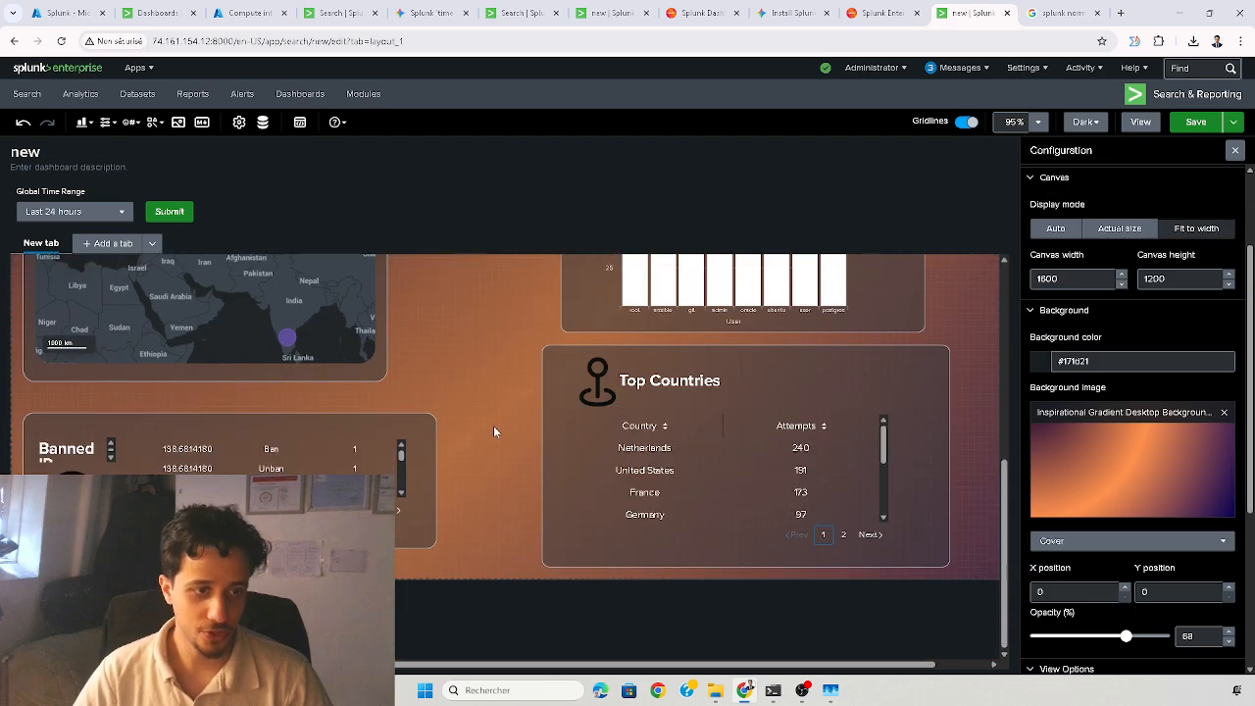
{"action": "scroll", "coordinate": [493, 426], "scroll_direction": "up", "scroll_amount": 6}
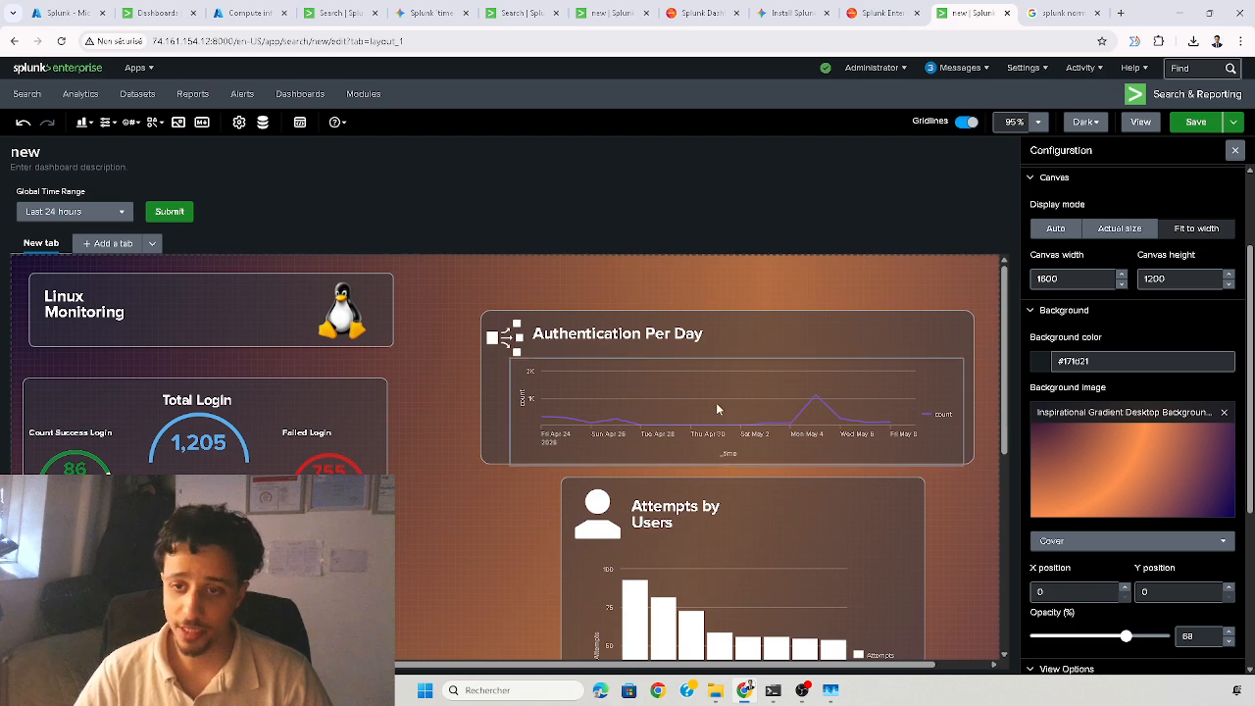
{"action": "scroll", "coordinate": [716, 403], "scroll_direction": "down", "scroll_amount": 6}
{"action": "scroll", "coordinate": [545, 402], "scroll_direction": "up", "scroll_amount": 6}
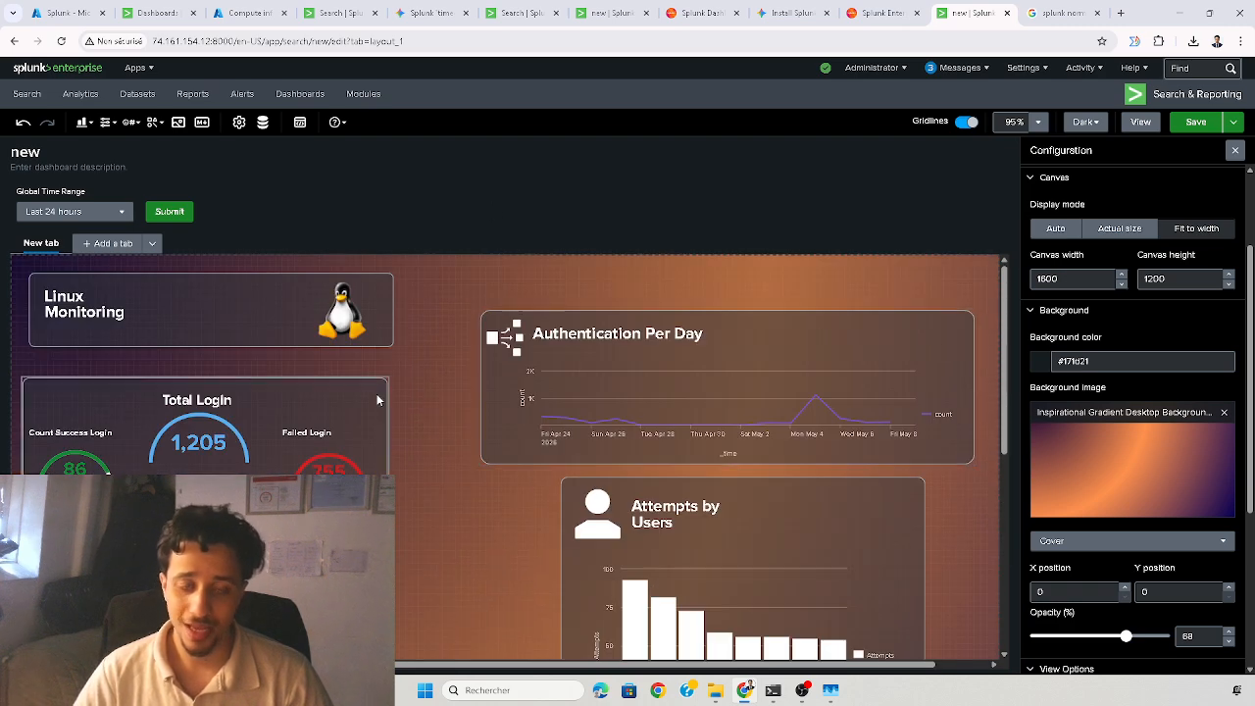
{"action": "scroll", "coordinate": [422, 412], "scroll_direction": "down", "scroll_amount": 5}
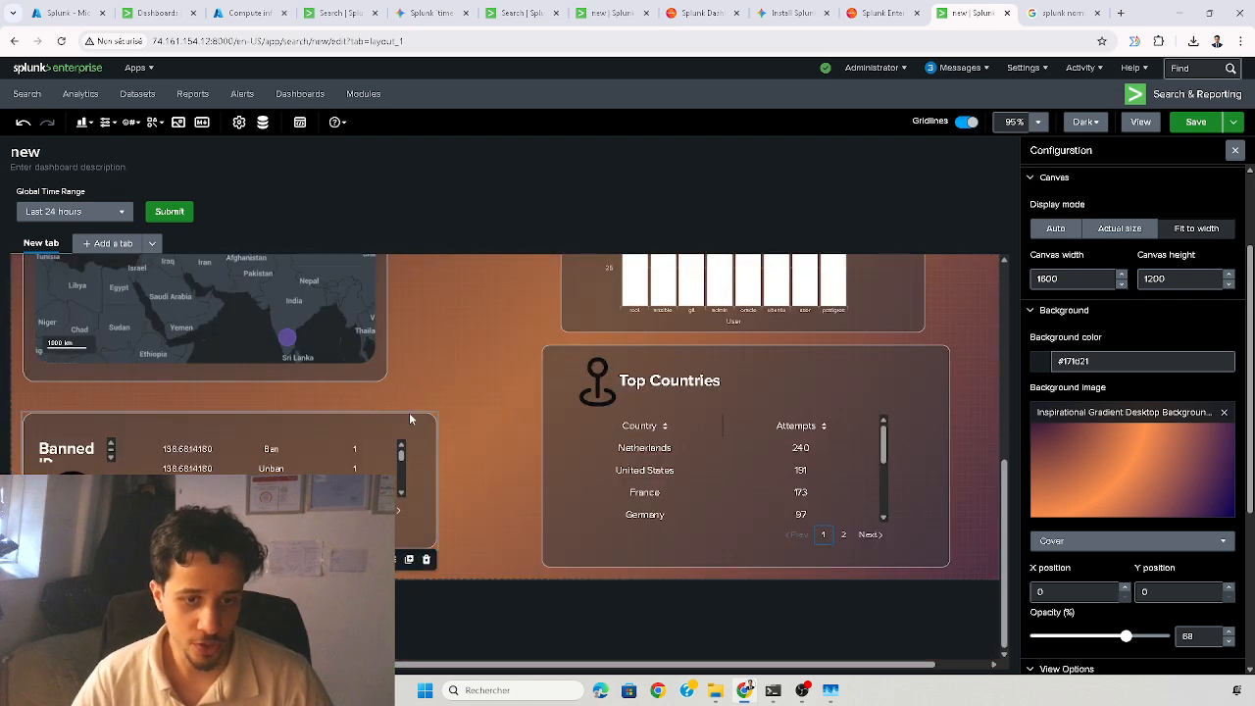
{"action": "scroll", "coordinate": [412, 407], "scroll_direction": "up", "scroll_amount": 5}
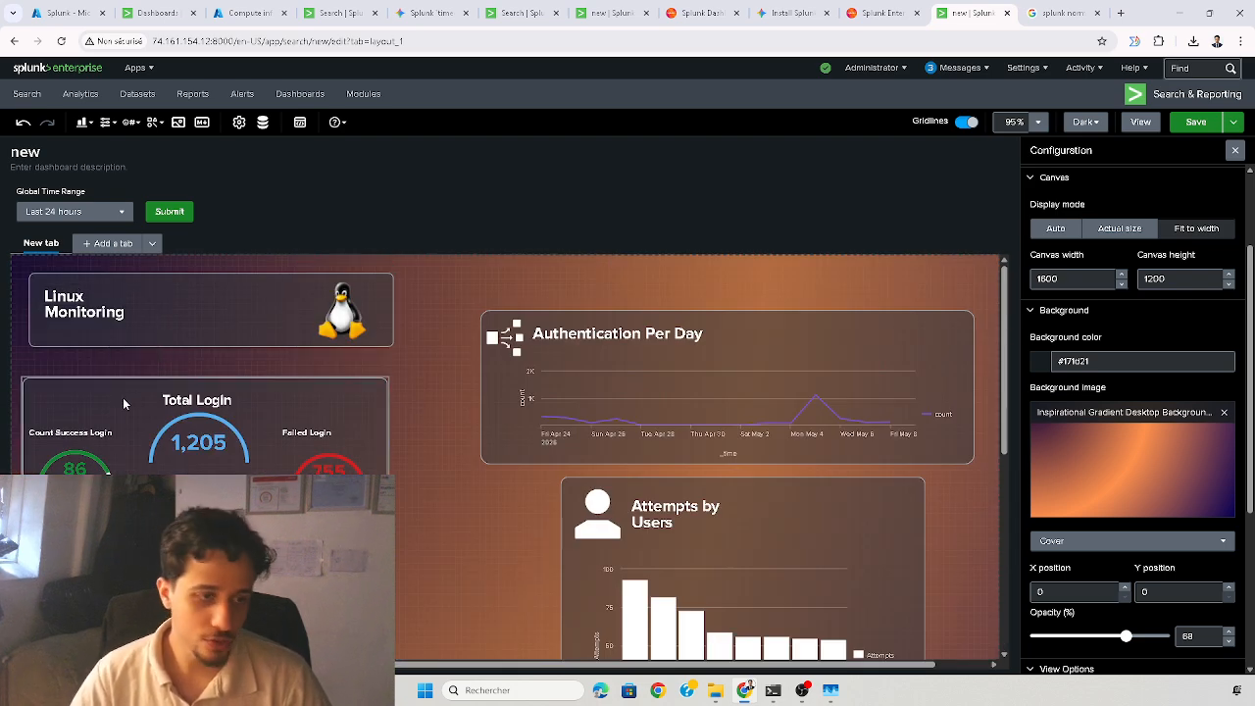
{"action": "scroll", "coordinate": [113, 441], "scroll_direction": "down", "scroll_amount": 1}
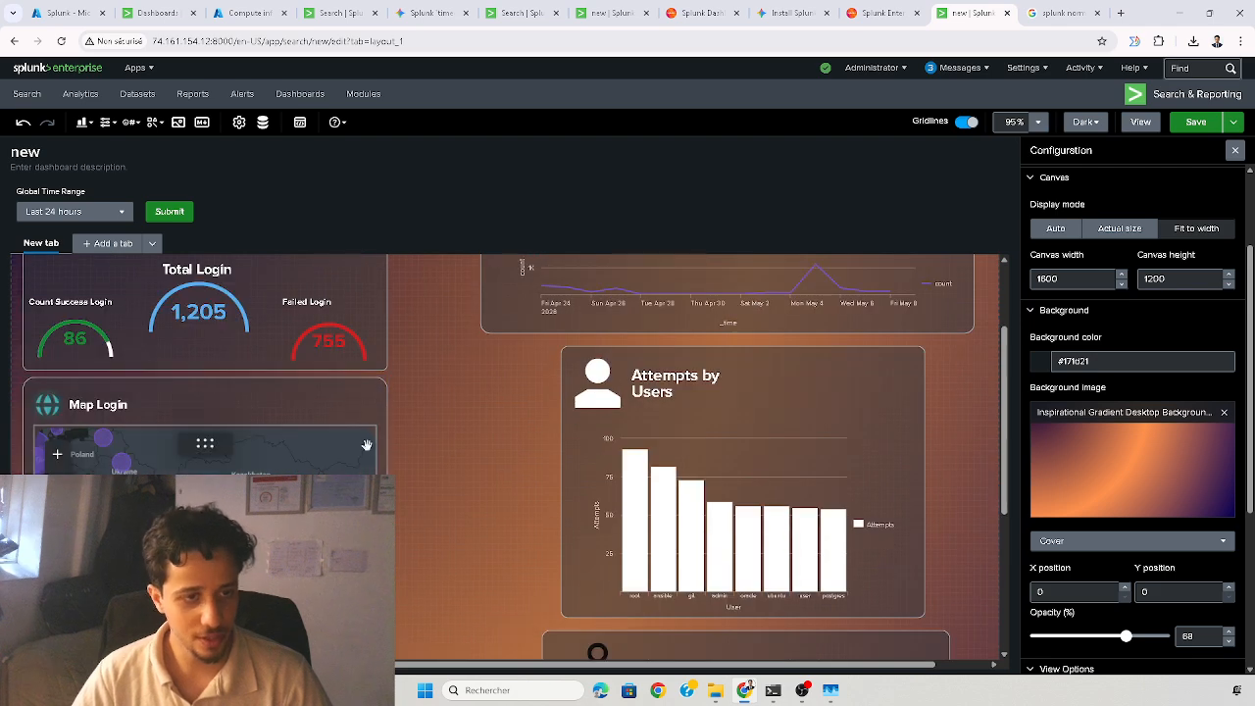
{"action": "scroll", "coordinate": [671, 509], "scroll_direction": "down", "scroll_amount": 2}
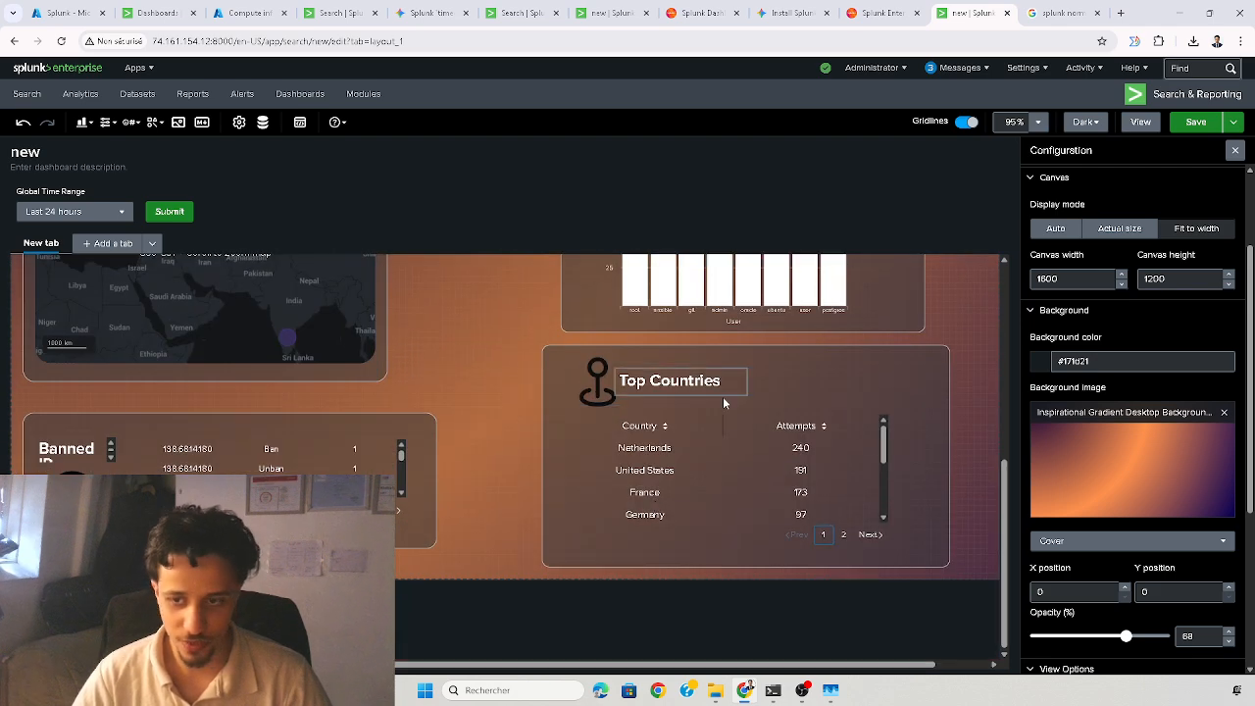
{"action": "scroll", "coordinate": [723, 397], "scroll_direction": "up", "scroll_amount": 3}
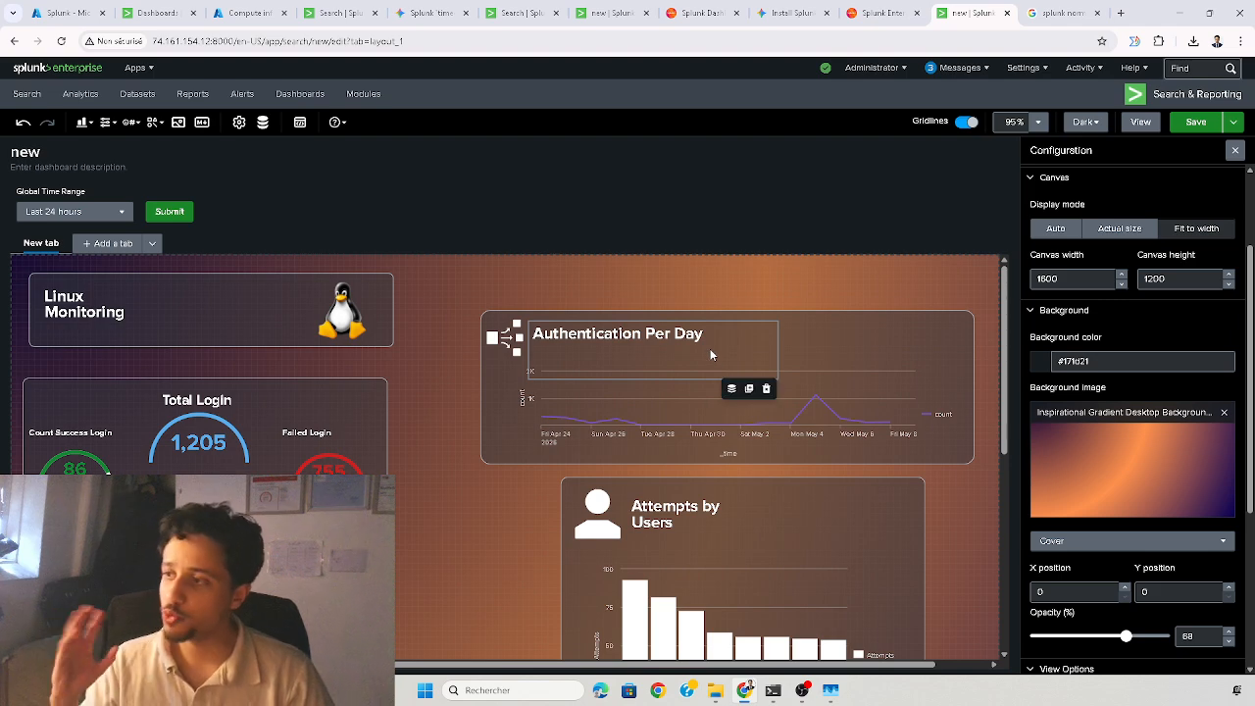
{"action": "scroll", "coordinate": [916, 327], "scroll_direction": "down", "scroll_amount": 3}
{"action": "scroll", "coordinate": [1074, 524], "scroll_direction": "down", "scroll_amount": 2}
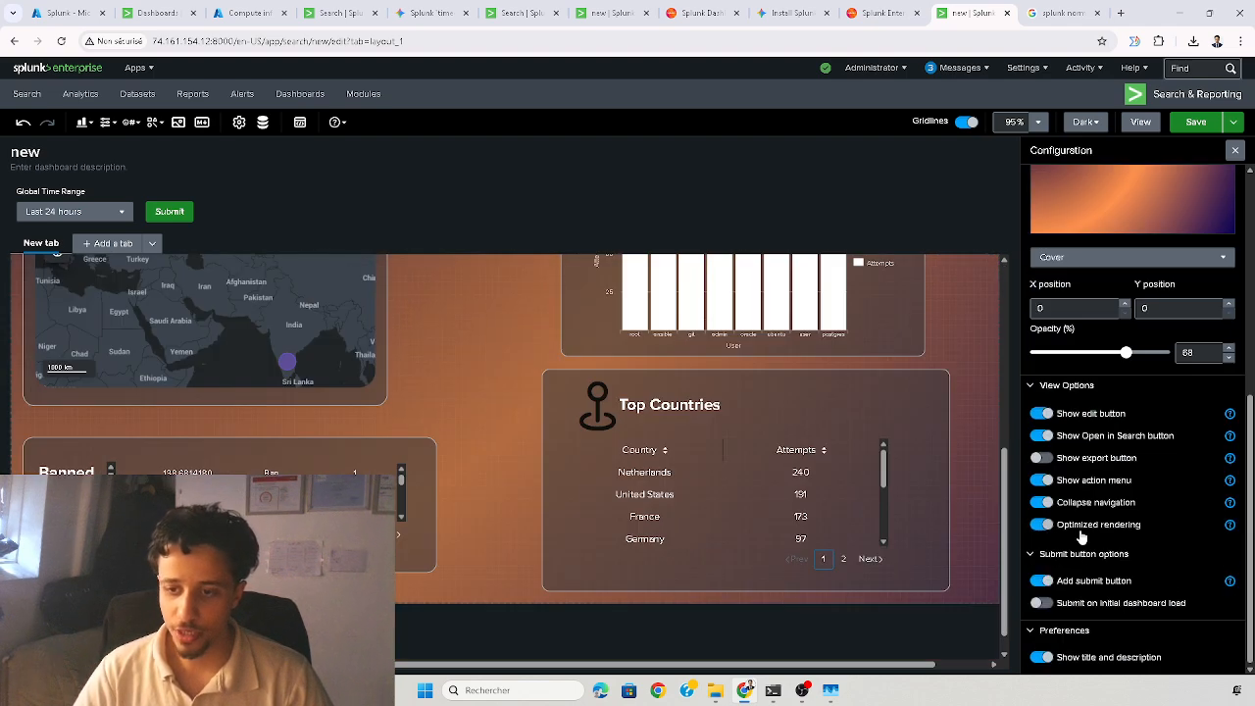
{"action": "scroll", "coordinate": [1082, 537], "scroll_direction": "up", "scroll_amount": 3}
{"action": "scroll", "coordinate": [500, 378], "scroll_direction": "up", "scroll_amount": 3}
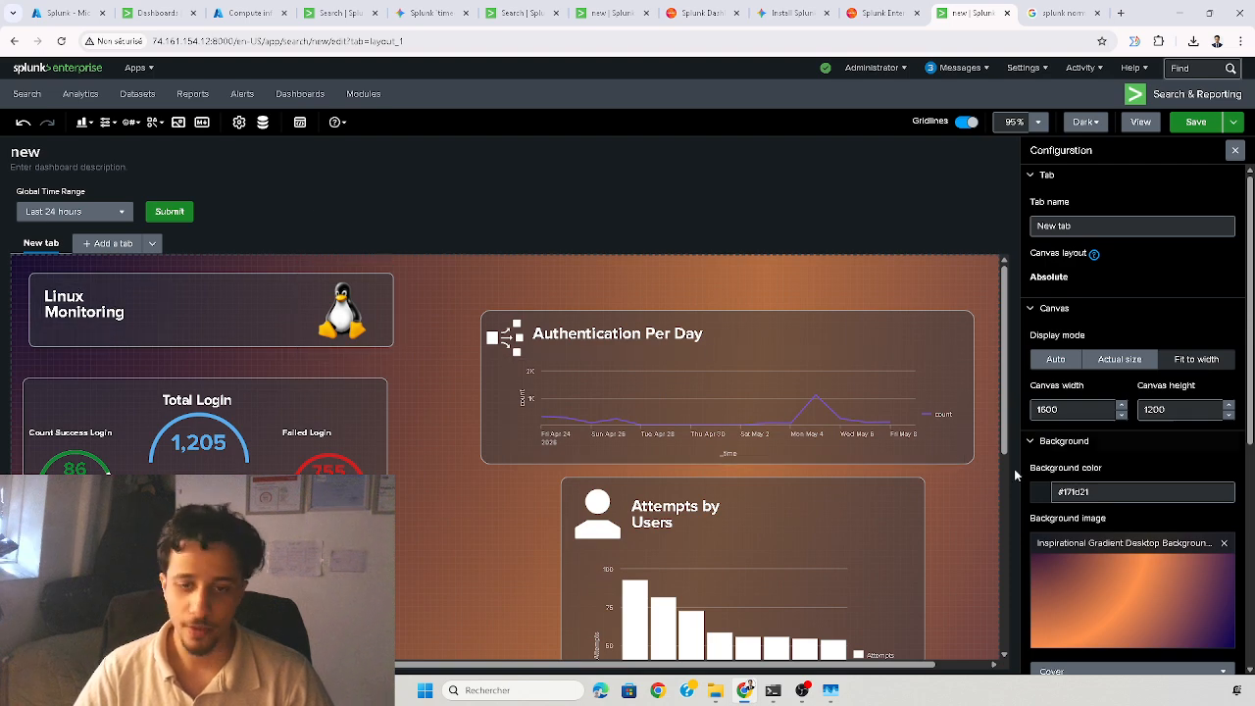
- Examine the SPL query of the Search_1 data source and the configuration of the Count Success Login gauge
{"action": "left_click", "coordinate": [696, 395]}
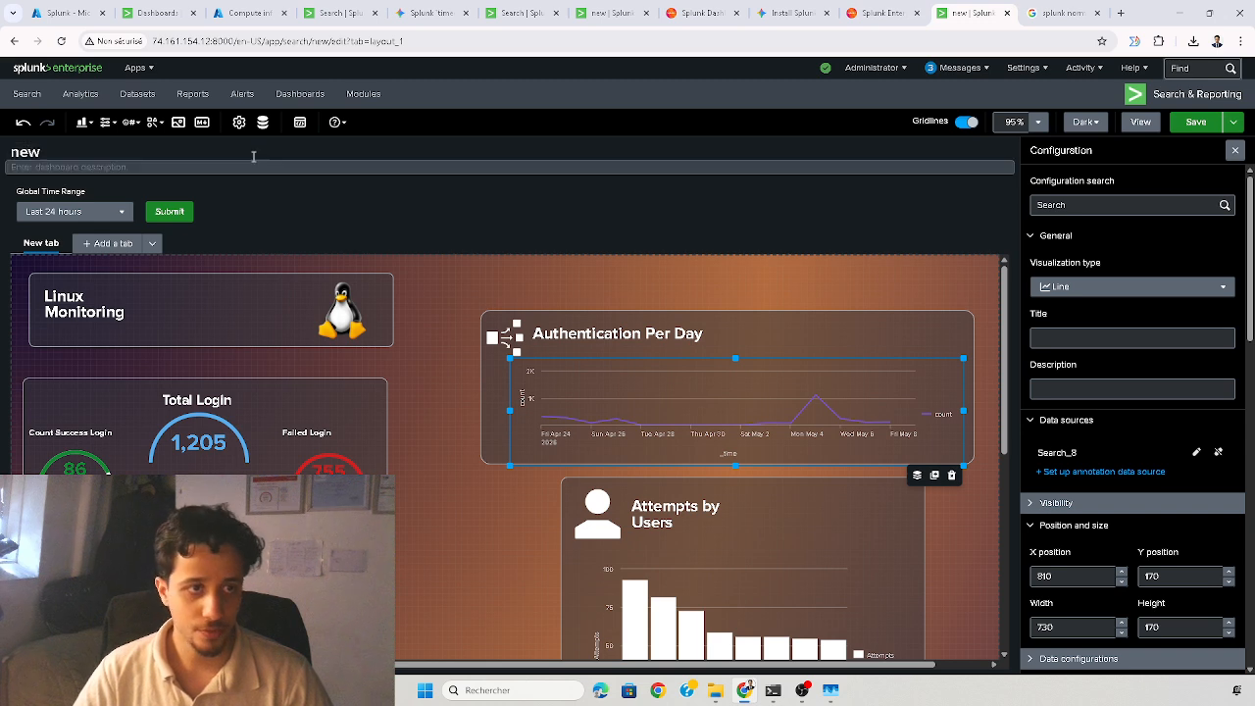
{"action": "left_click", "coordinate": [263, 122]}
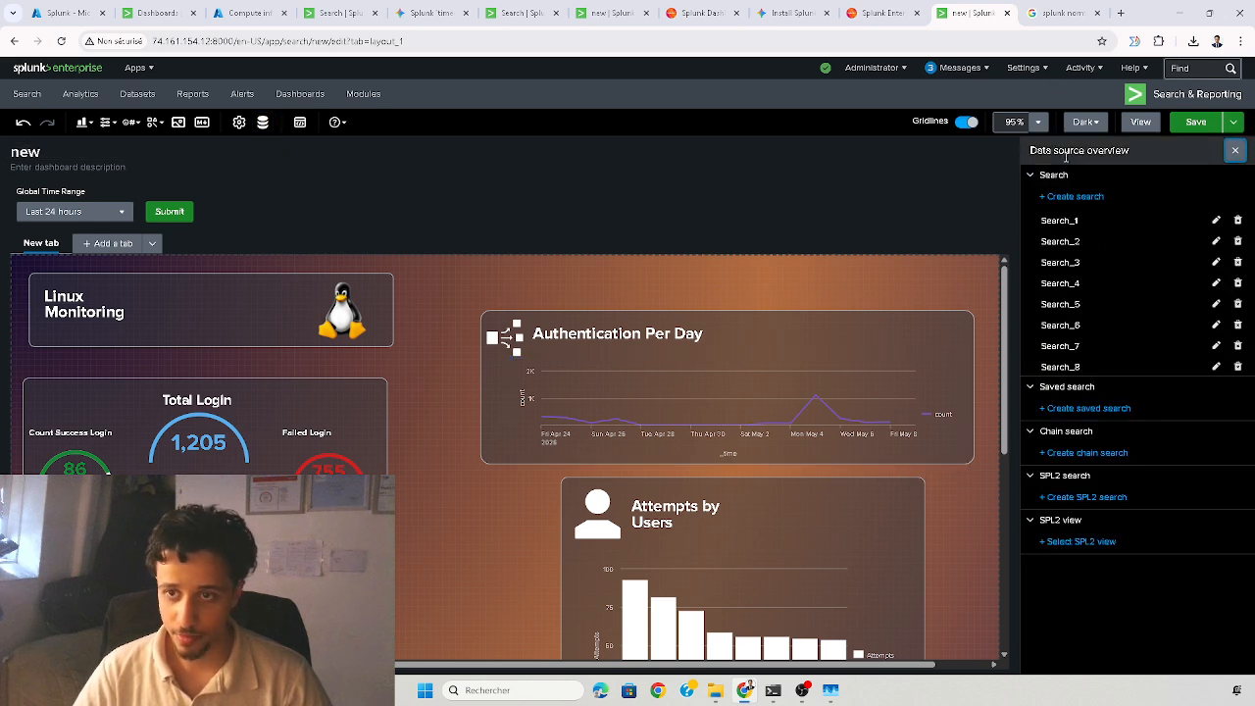
{"action": "left_click", "coordinate": [1217, 221]}
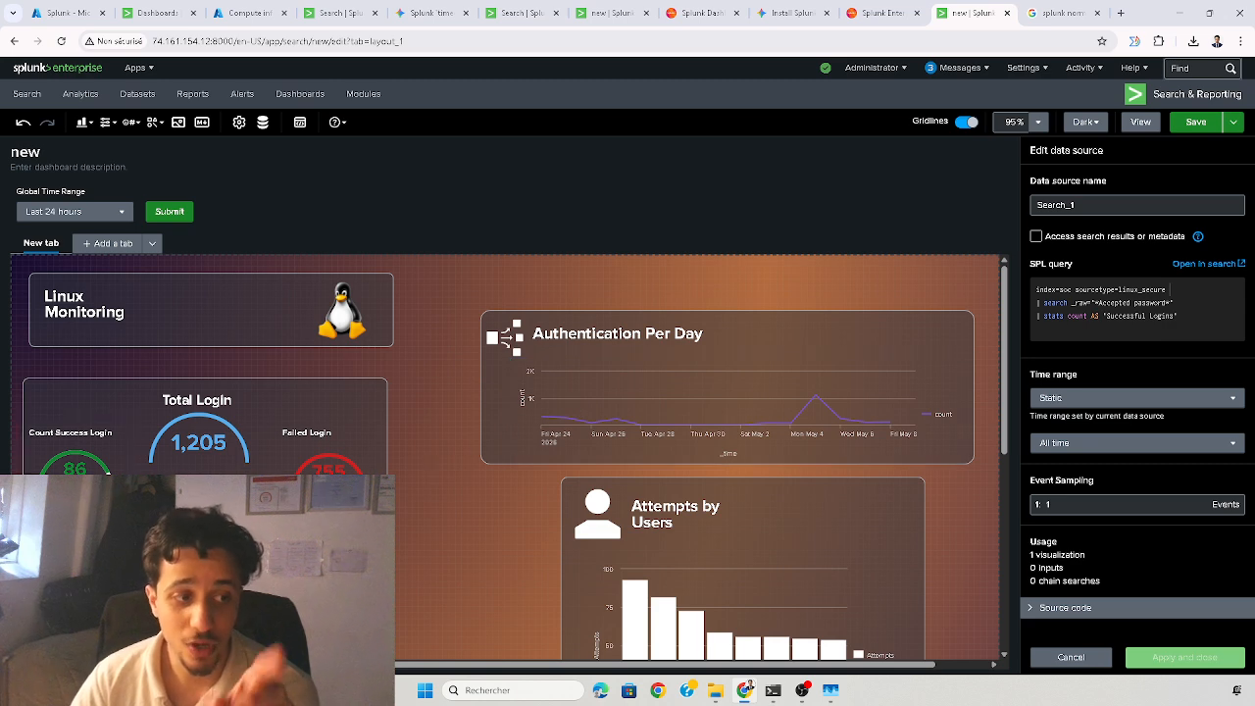
{"action": "left_click", "coordinate": [74, 442]}
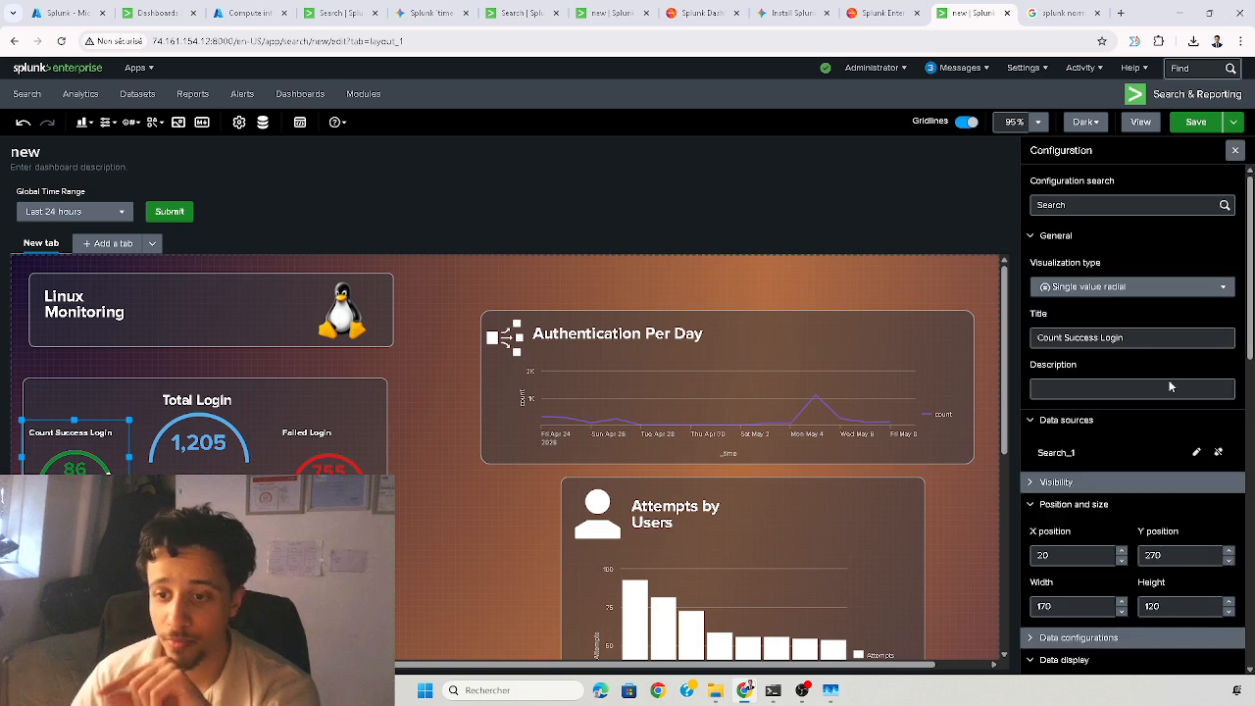
{"action": "scroll", "coordinate": [1177, 432], "scroll_direction": "down", "scroll_amount": 1}
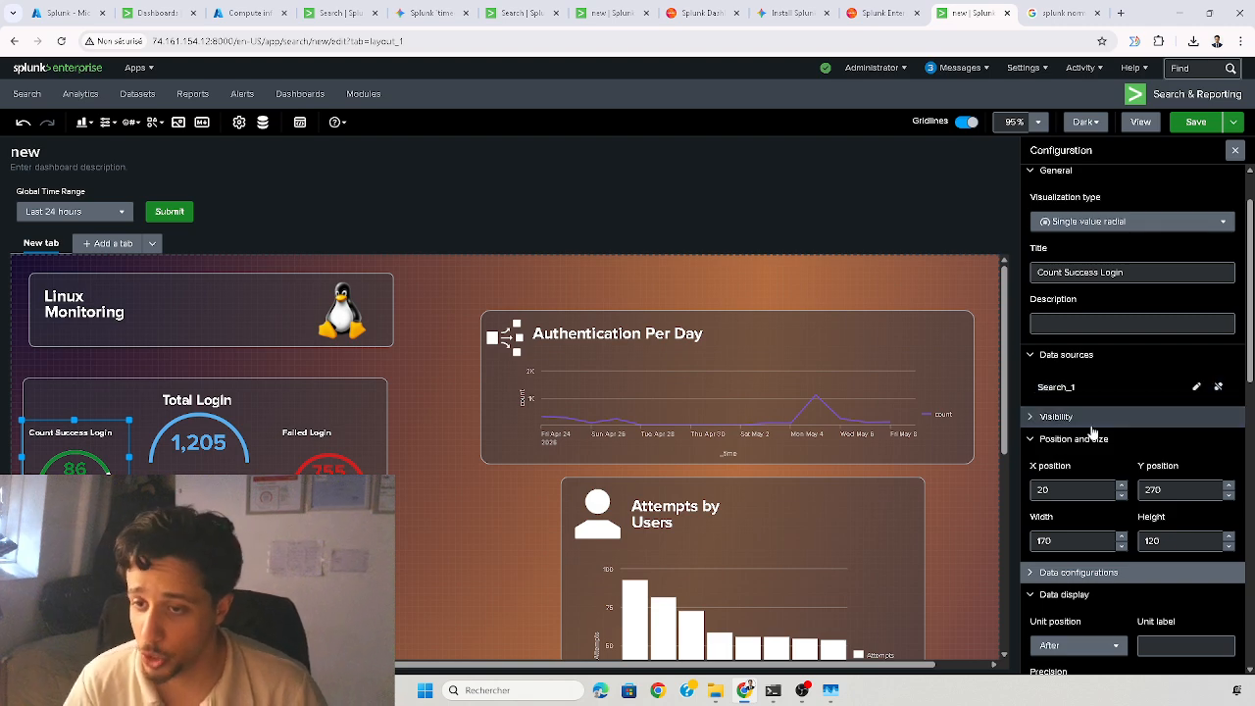
{"action": "scroll", "coordinate": [357, 446], "scroll_direction": "down", "scroll_amount": 2}
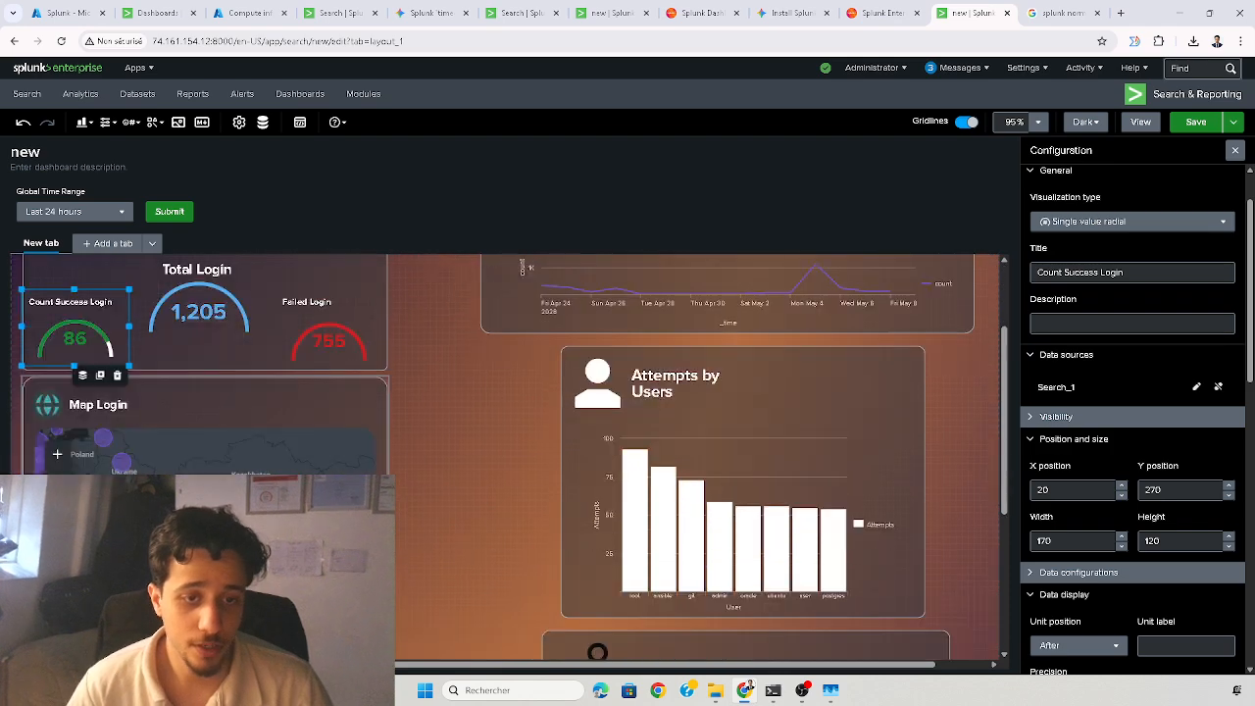
- Examine the Authentication Per Day line chart's data display, color and line style settings
{"action": "scroll", "coordinate": [450, 500], "scroll_direction": "down", "scroll_amount": 4}
{"action": "scroll", "coordinate": [450, 500], "scroll_direction": "up", "scroll_amount": 6}
{"action": "left_click", "coordinate": [662, 433]}
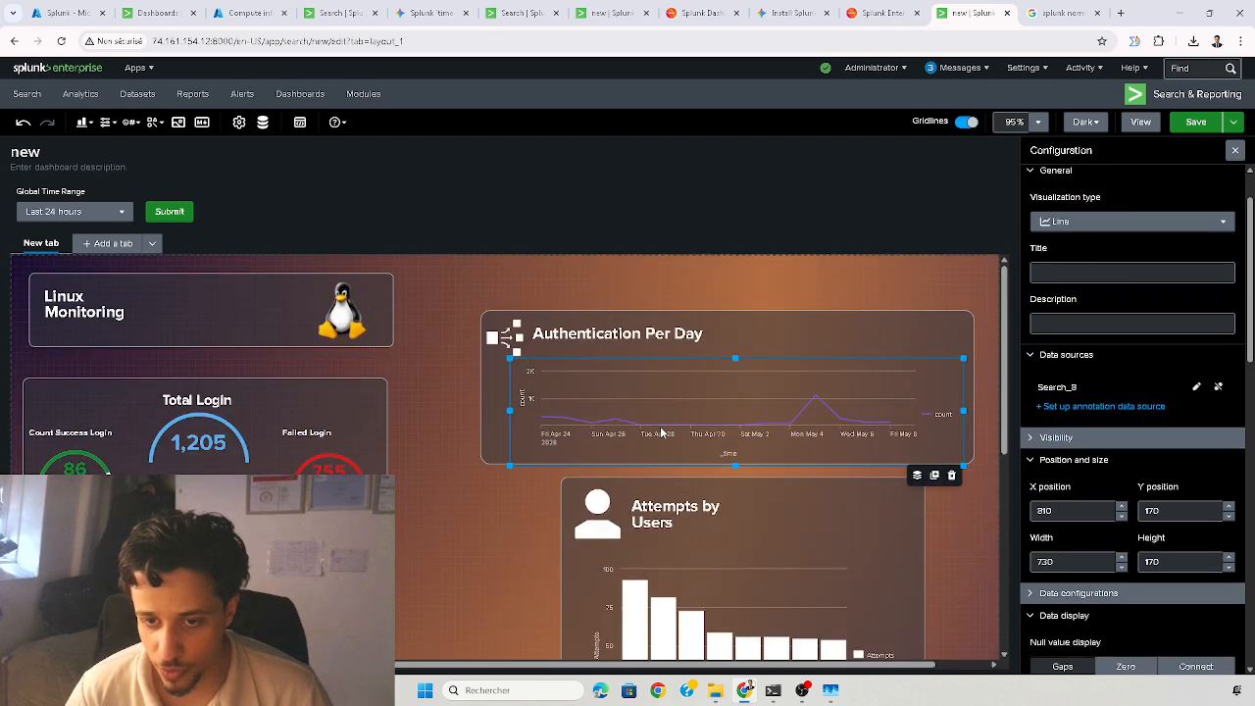
{"action": "scroll", "coordinate": [1192, 417], "scroll_direction": "down", "scroll_amount": 8}
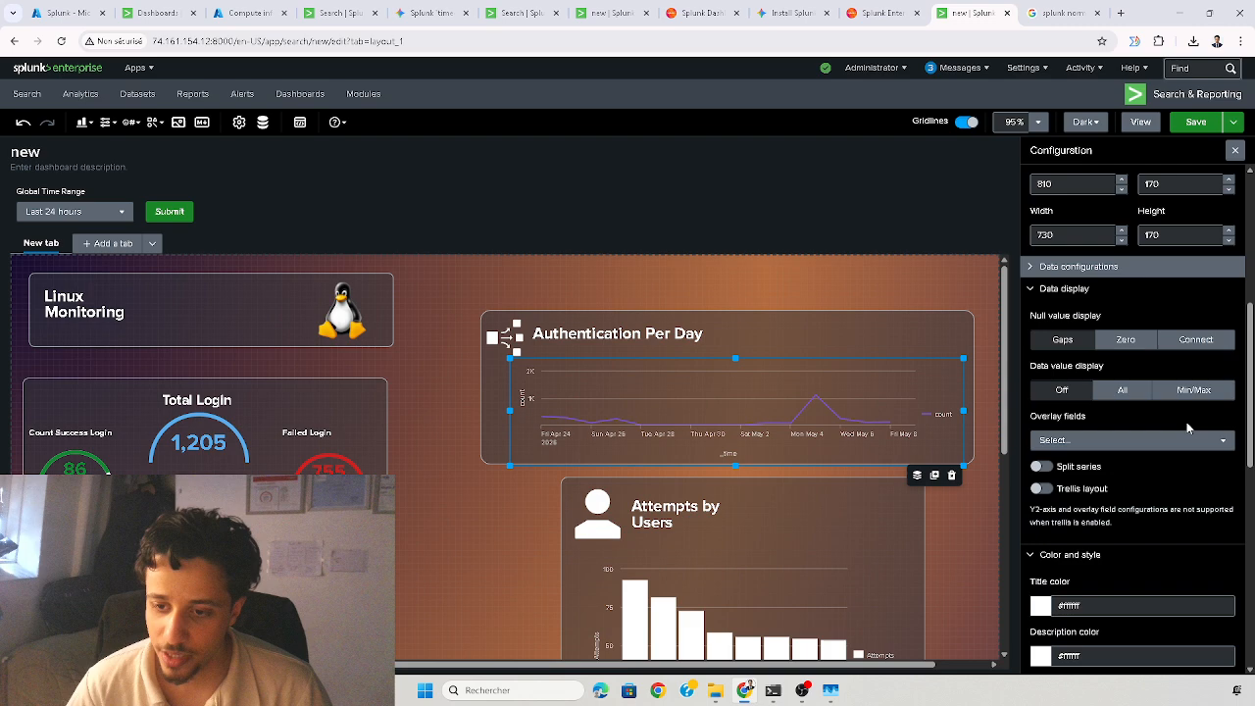
{"action": "scroll", "coordinate": [1188, 430], "scroll_direction": "down", "scroll_amount": 1}
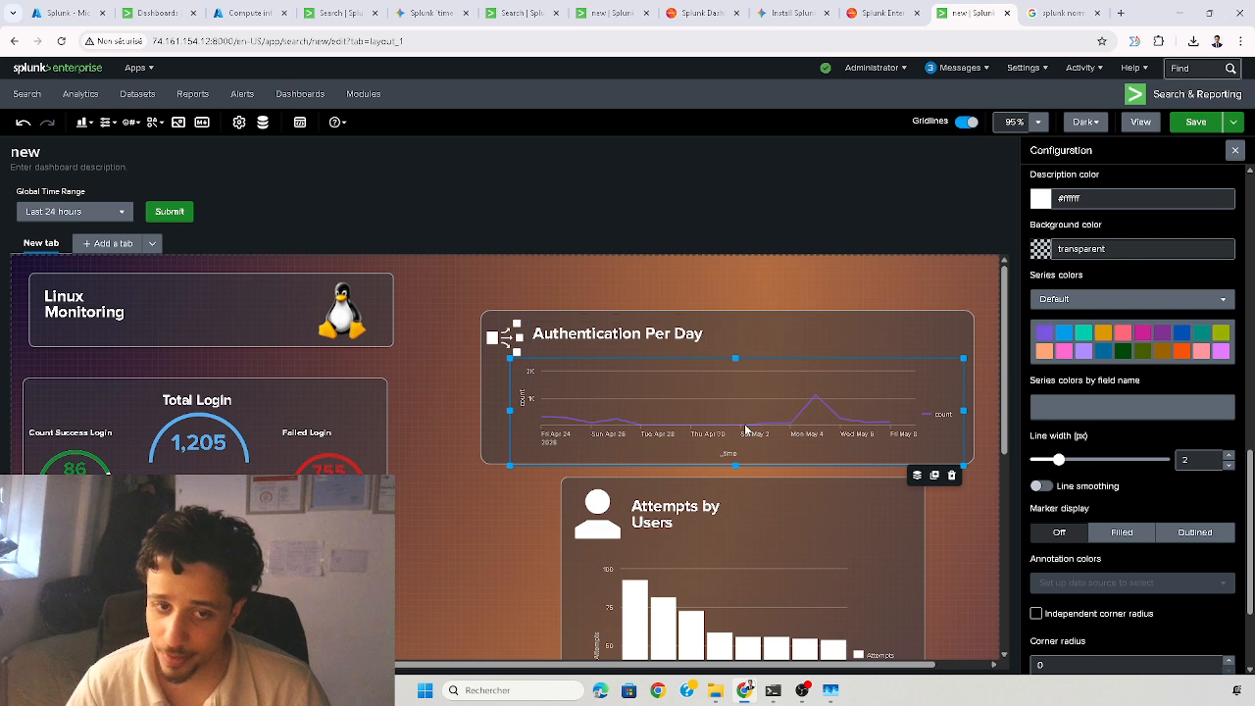
{"action": "left_click", "coordinate": [450, 287]}
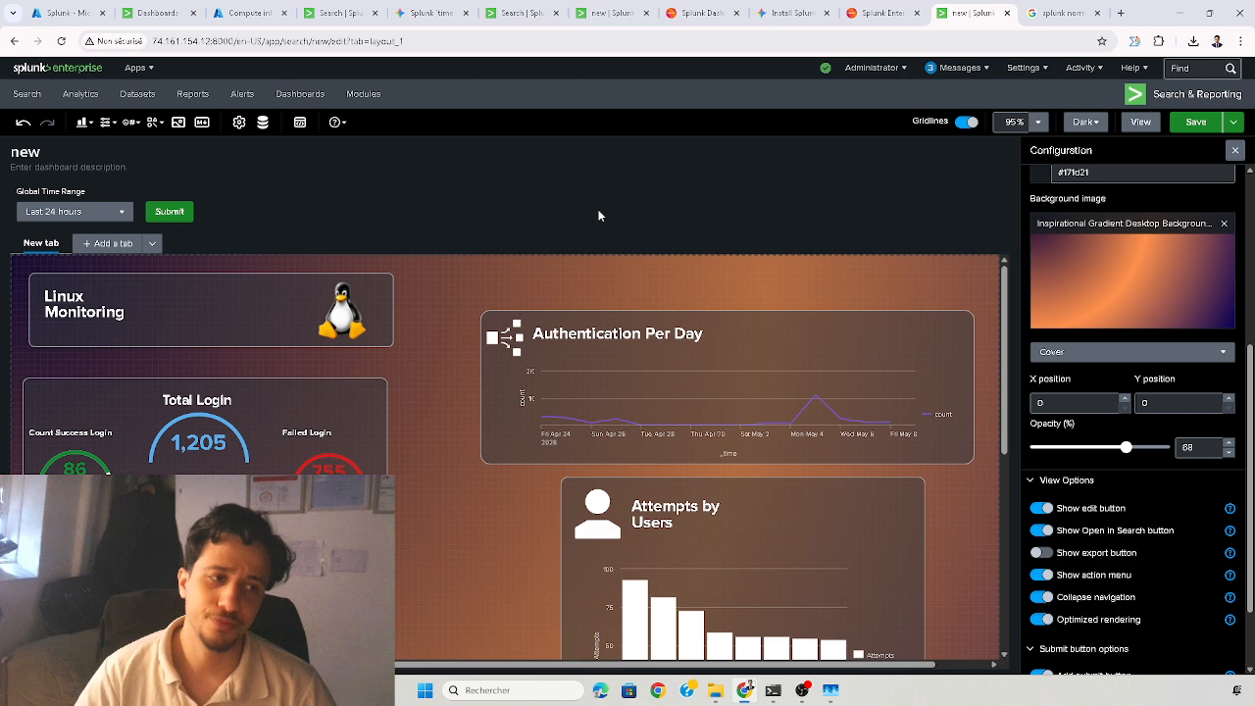
- Add a table visualization without a data source and place it at X 710, Y 80 over the Authentication Per Day panel
{"action": "left_click", "coordinate": [83, 124]}
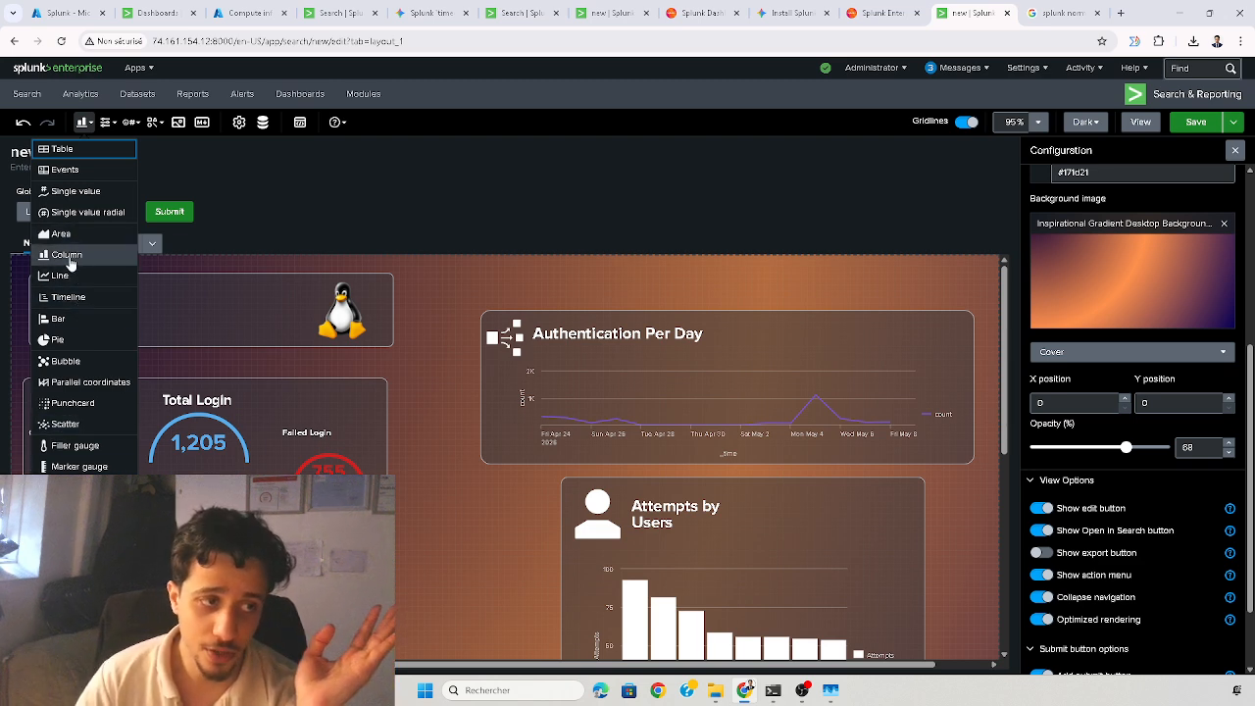
{"action": "left_click", "coordinate": [54, 152]}
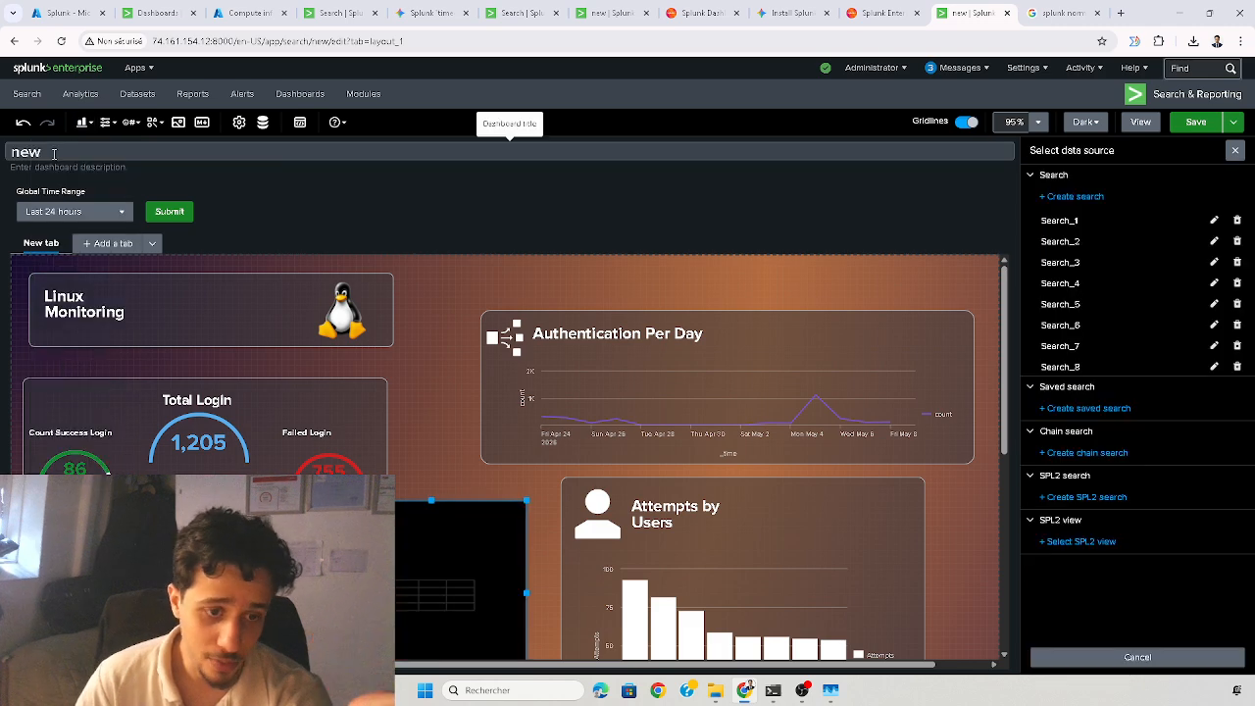
{"action": "left_click_drag", "start_coordinate": [620, 476], "coordinate": [583, 365]}
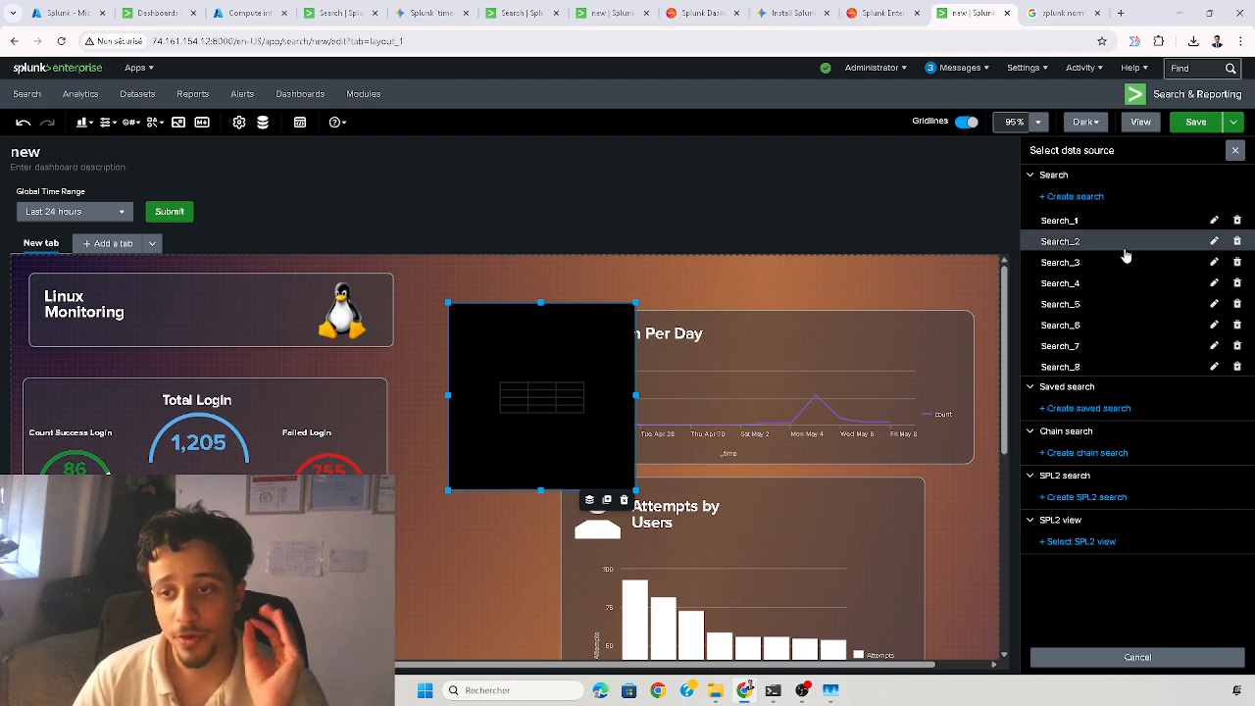
{"action": "left_click", "coordinate": [907, 202]}
{"action": "left_click", "coordinate": [596, 379]}
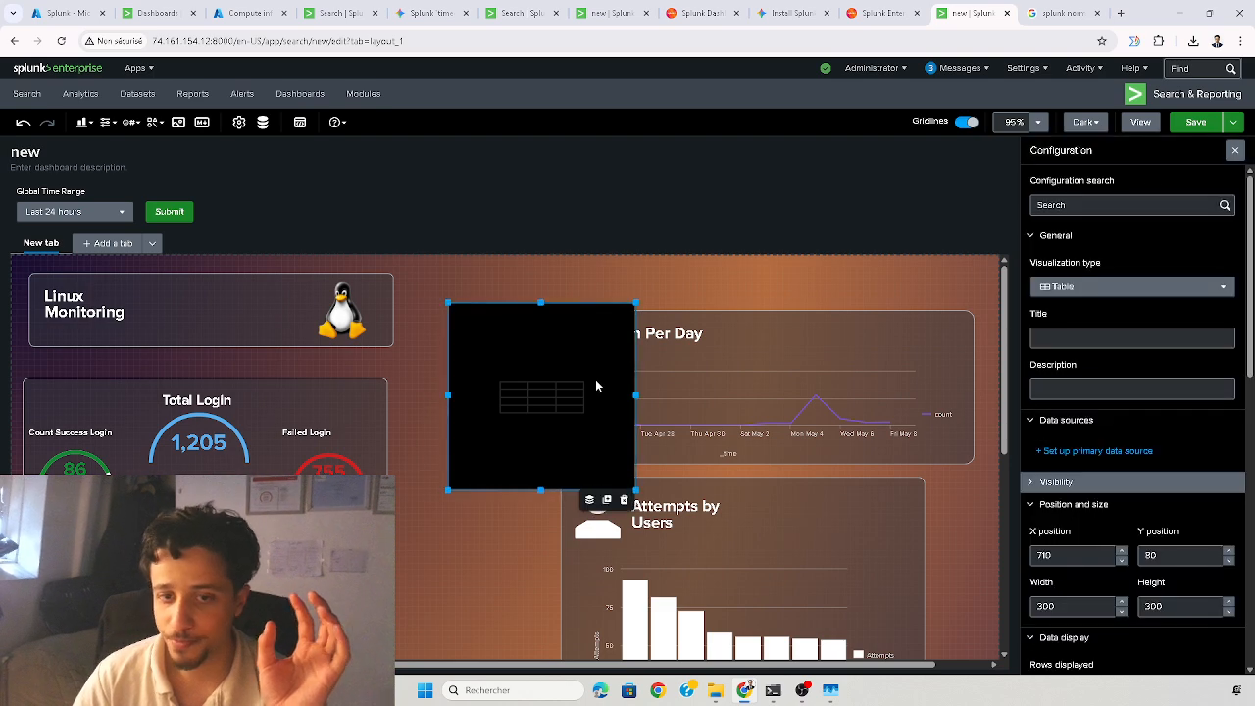
- Give the empty table a transparent background and delete it from the canvas
{"action": "scroll", "coordinate": [1093, 358], "scroll_direction": "down", "scroll_amount": 3}
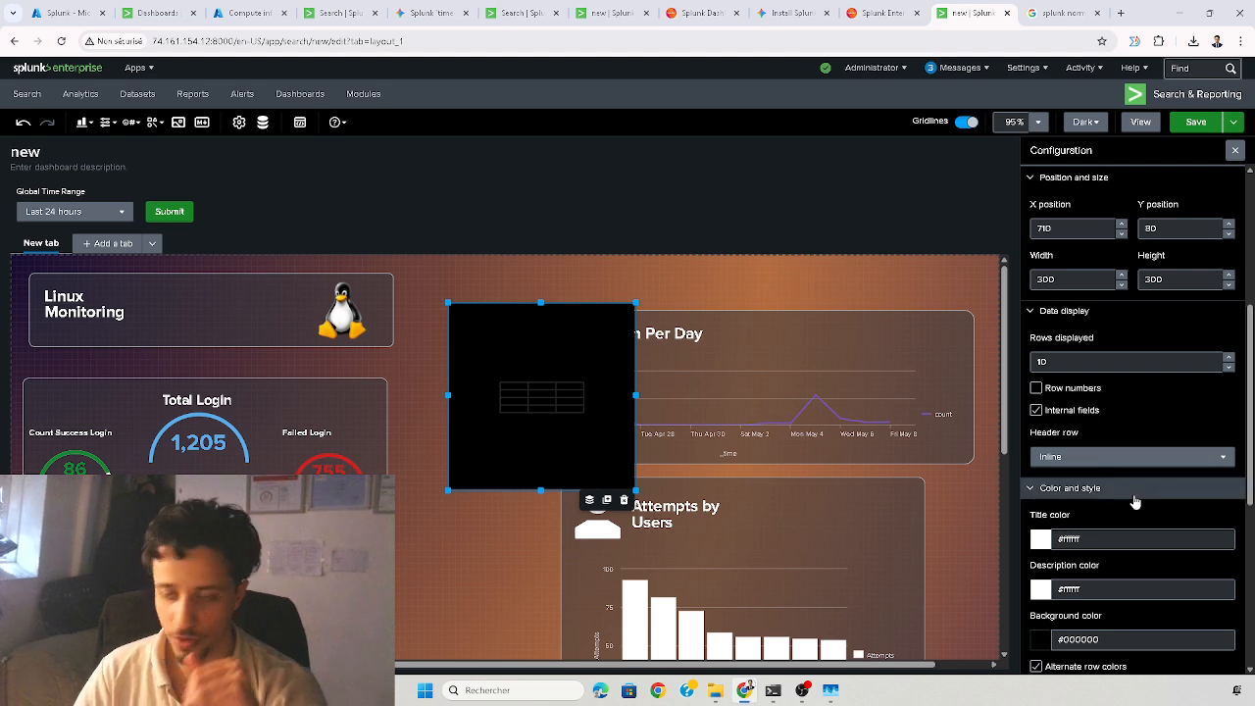
{"action": "scroll", "coordinate": [1133, 508], "scroll_direction": "down", "scroll_amount": 4}
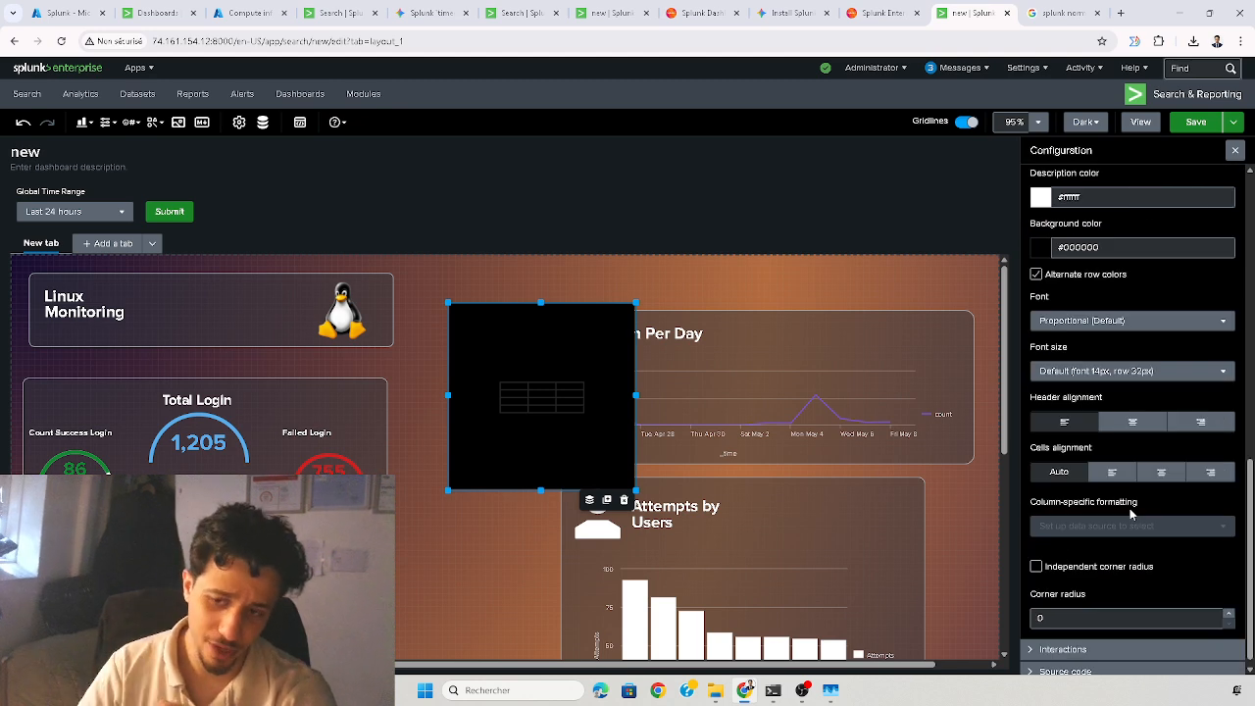
{"action": "left_click", "coordinate": [1041, 248]}
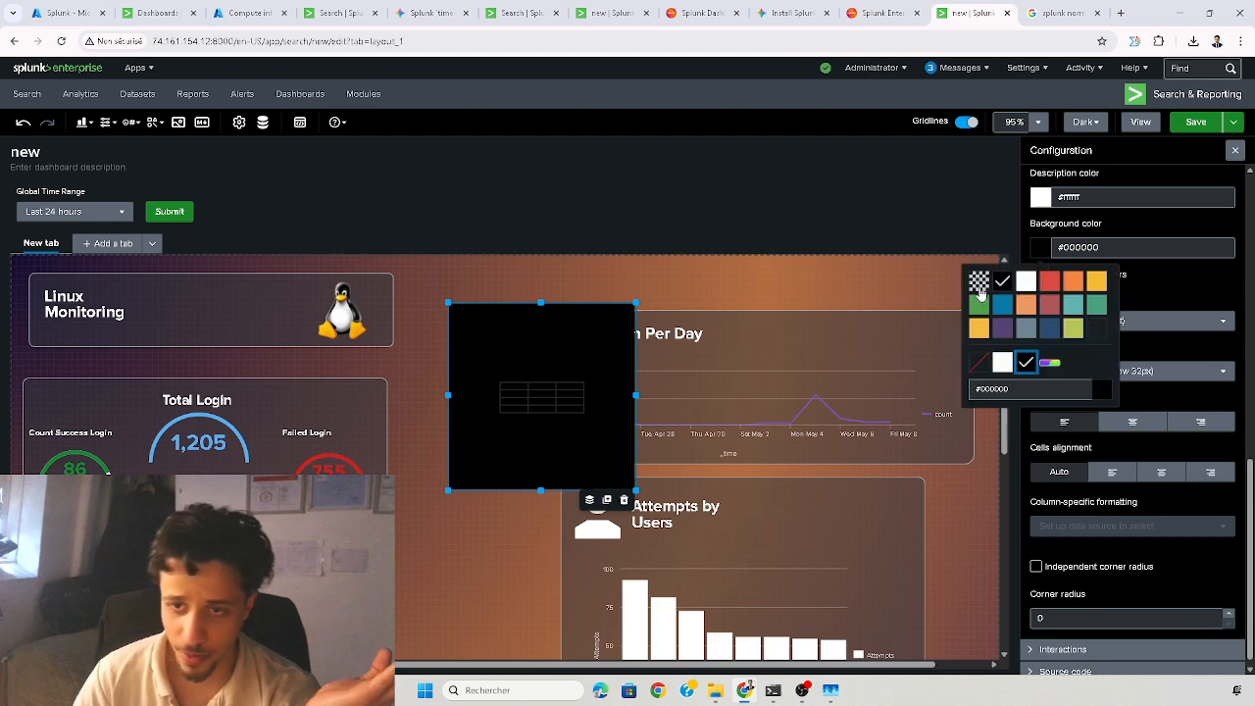
{"action": "left_click", "coordinate": [981, 291]}
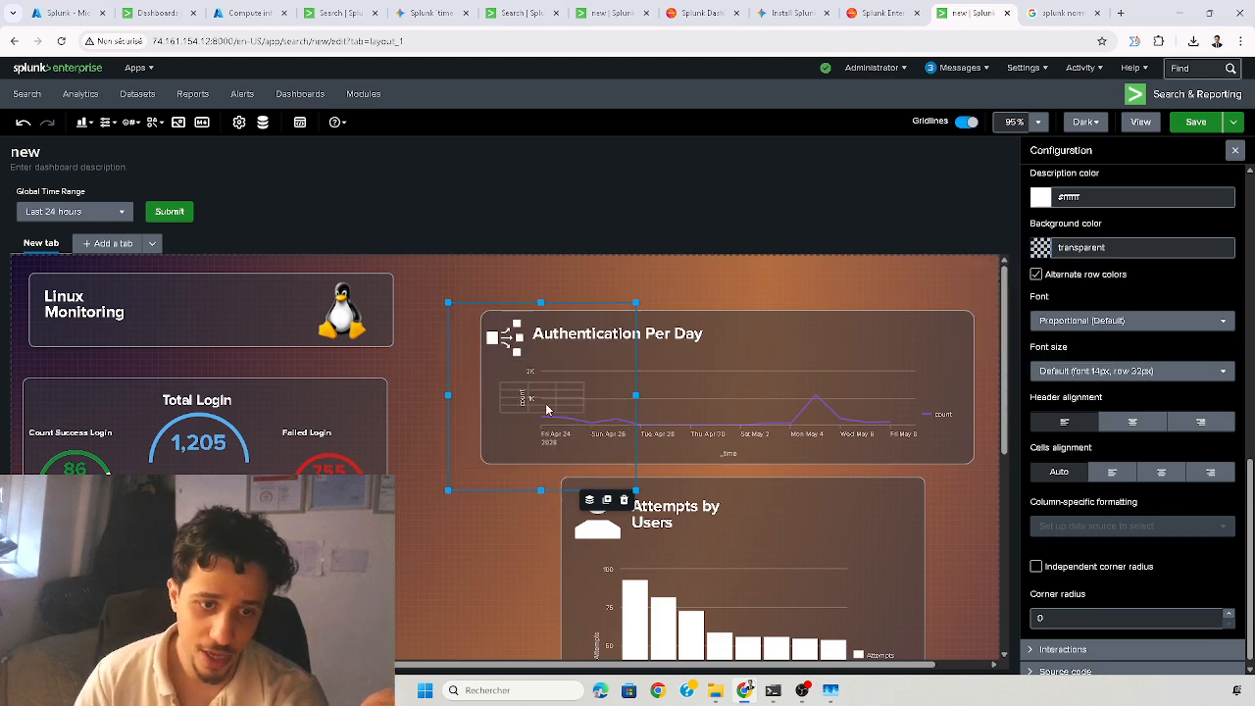
{"action": "left_click_drag", "start_coordinate": [548, 410], "coordinate": [494, 399]}
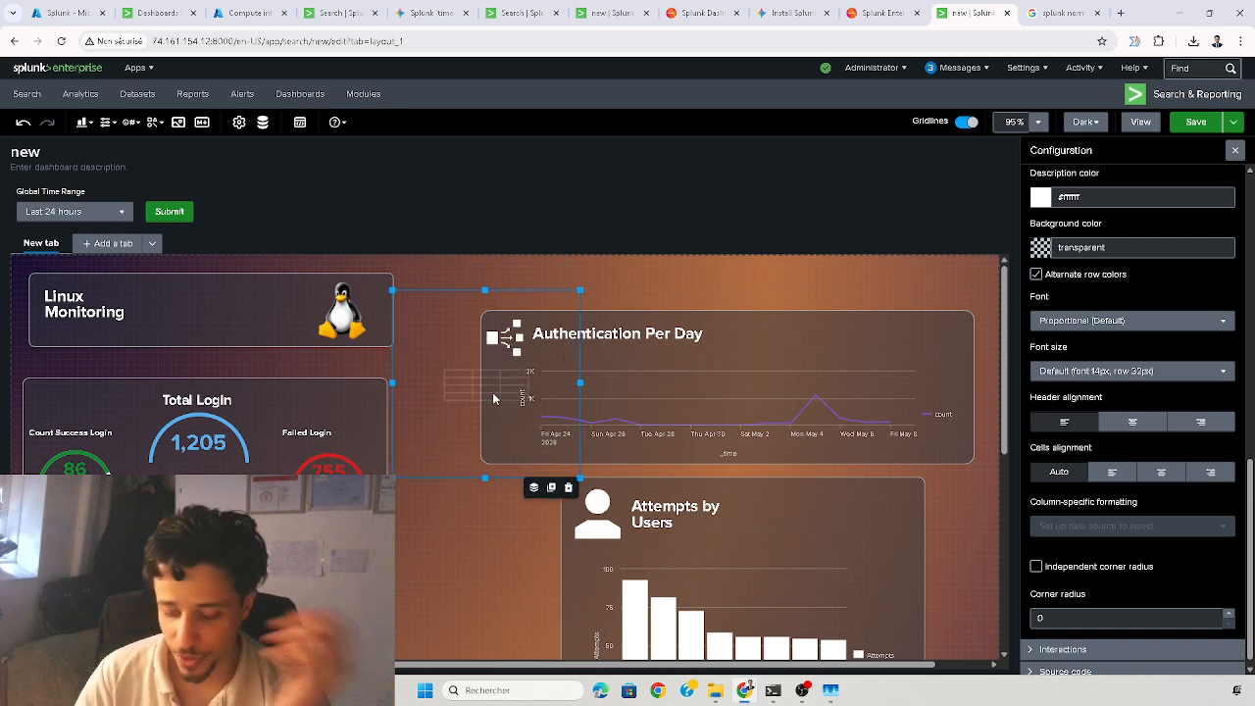
{"action": "key", "text": "Delete"}
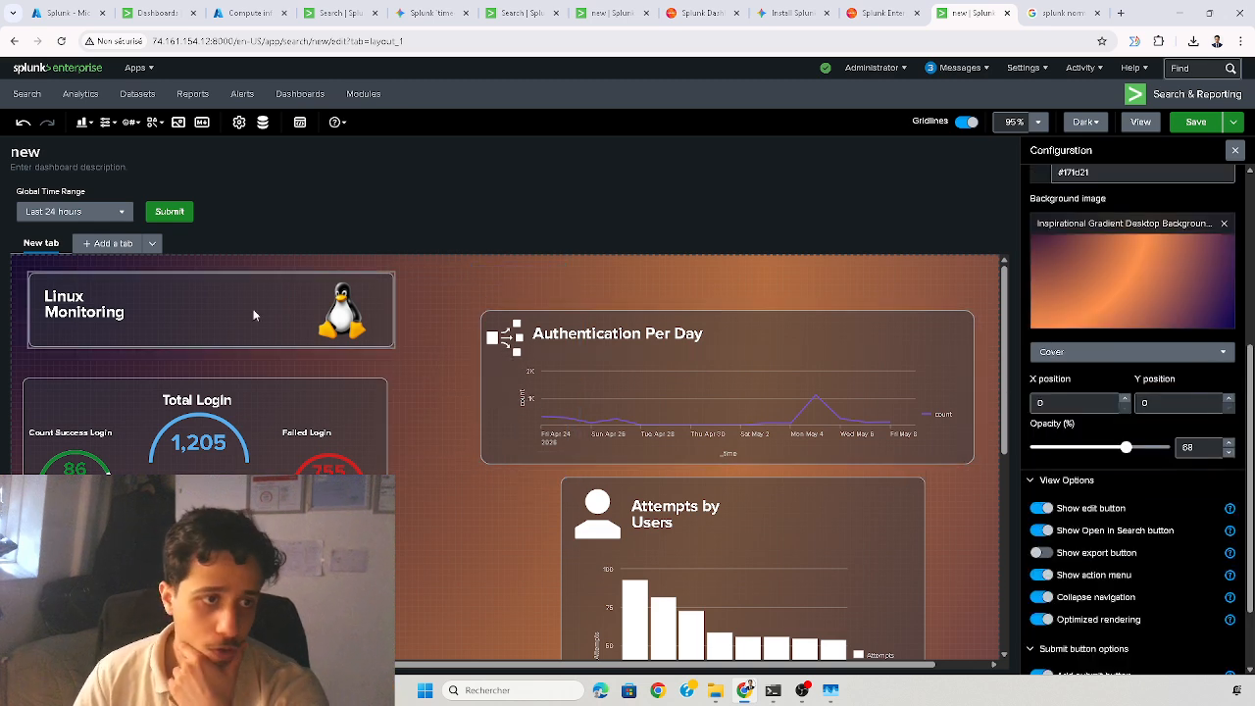
- Add a multiselect input above the canvas and place it before the Global Time Range input
{"action": "left_click", "coordinate": [108, 124]}
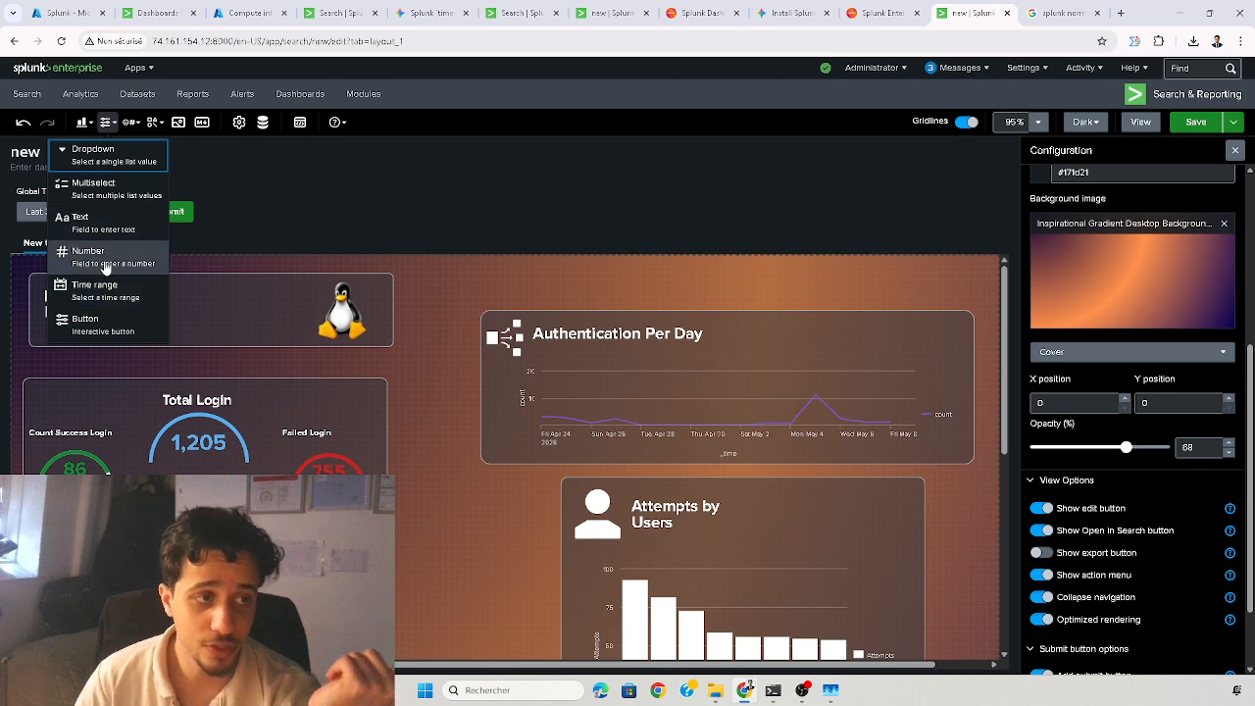
{"action": "left_click", "coordinate": [98, 189]}
{"action": "left_click", "coordinate": [202, 212]}
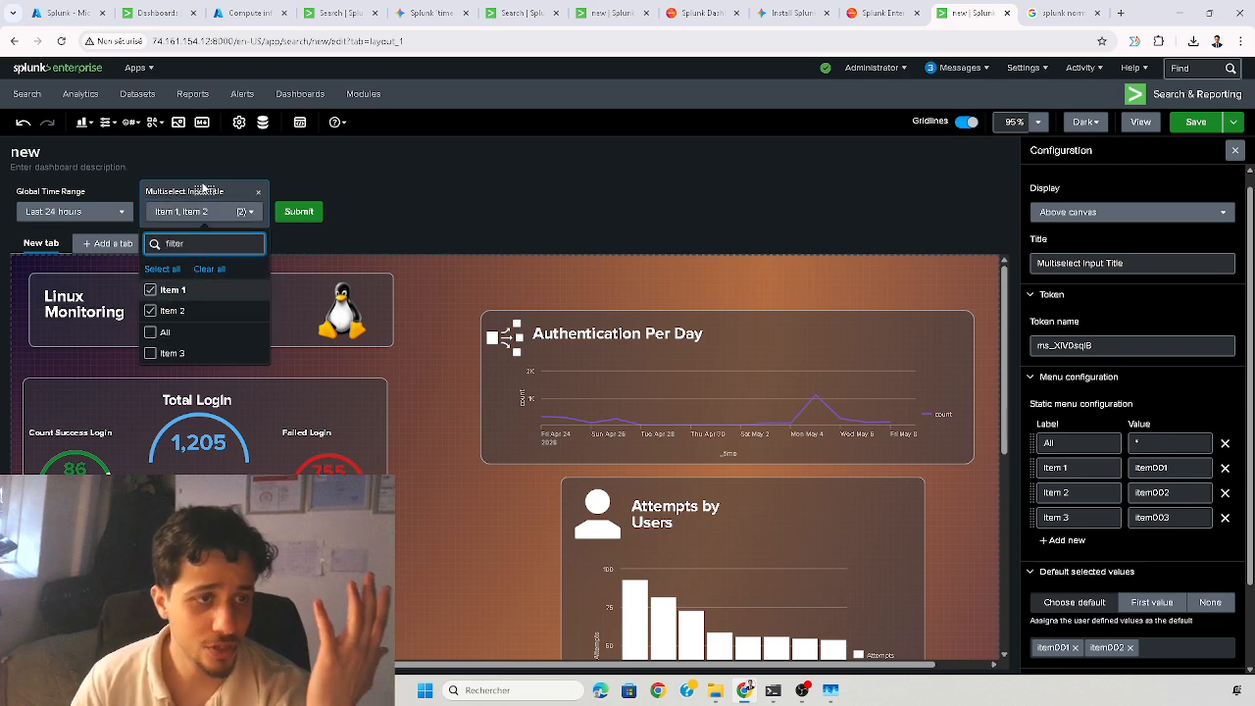
{"action": "left_click", "coordinate": [210, 187]}
{"action": "left_click_drag", "start_coordinate": [210, 187], "coordinate": [69, 186]}
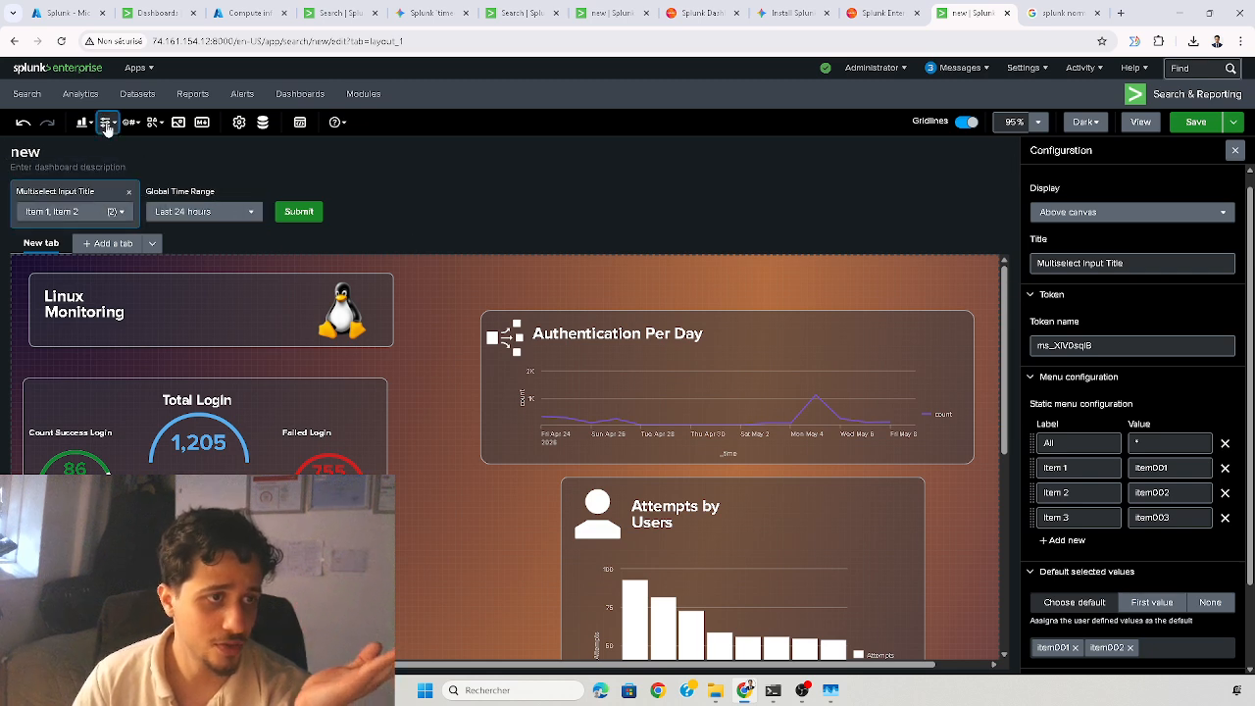
- Review the preset time ranges offered by the Global Time Range input
{"action": "left_click", "coordinate": [105, 122]}
{"action": "left_click", "coordinate": [231, 194]}
{"action": "left_click", "coordinate": [227, 211]}
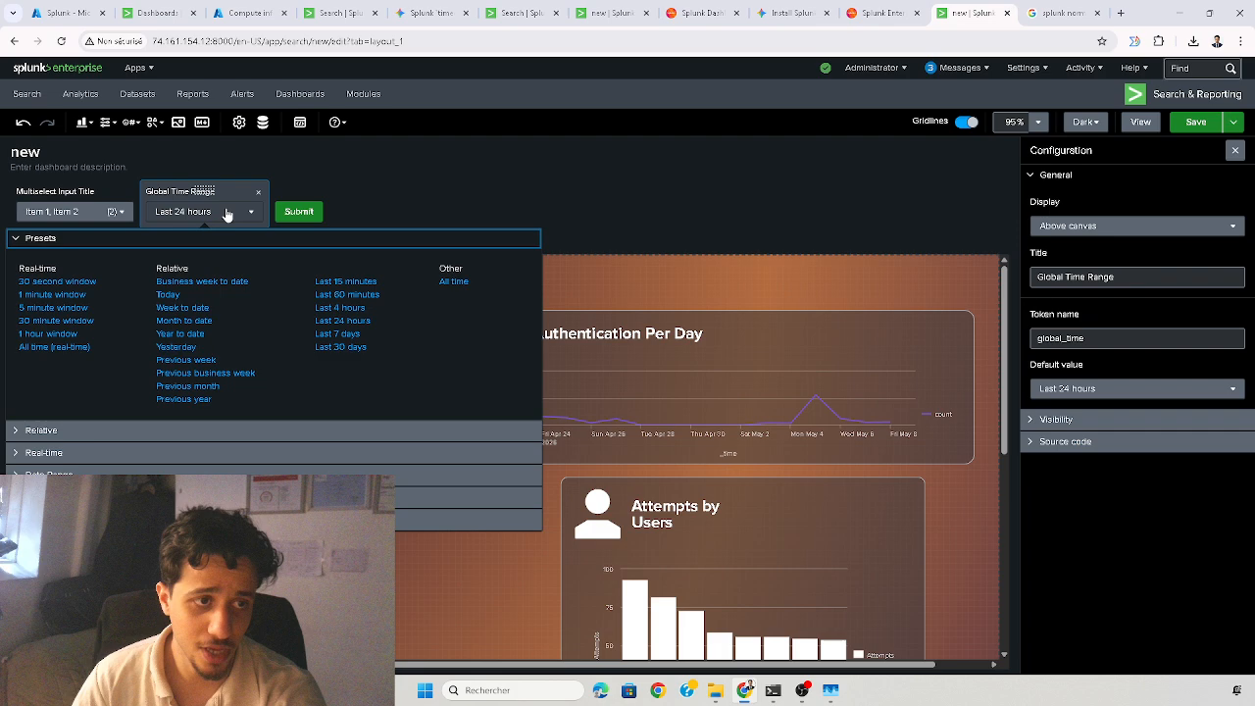
{"action": "left_click", "coordinate": [432, 196]}
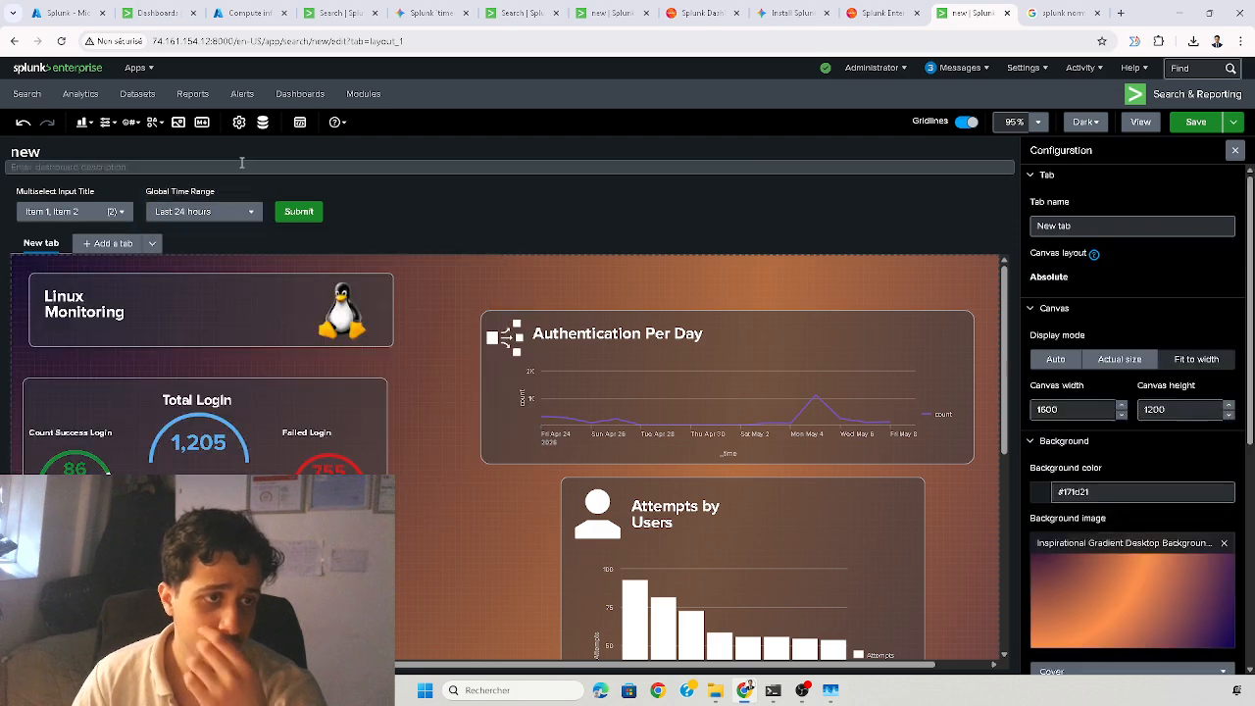
- Place a rectangle of 570 by 290 at X 520, Y 140 over the panels and delete it
{"action": "left_click", "coordinate": [129, 122]}
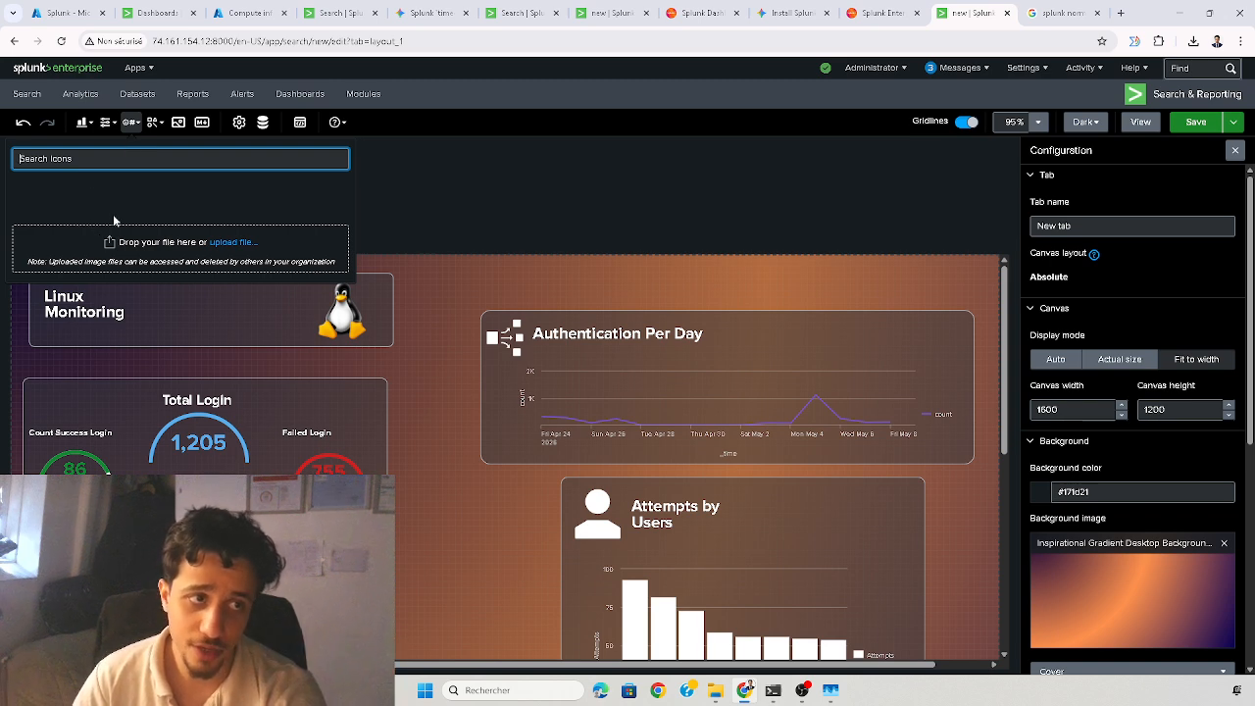
{"action": "left_click", "coordinate": [152, 123]}
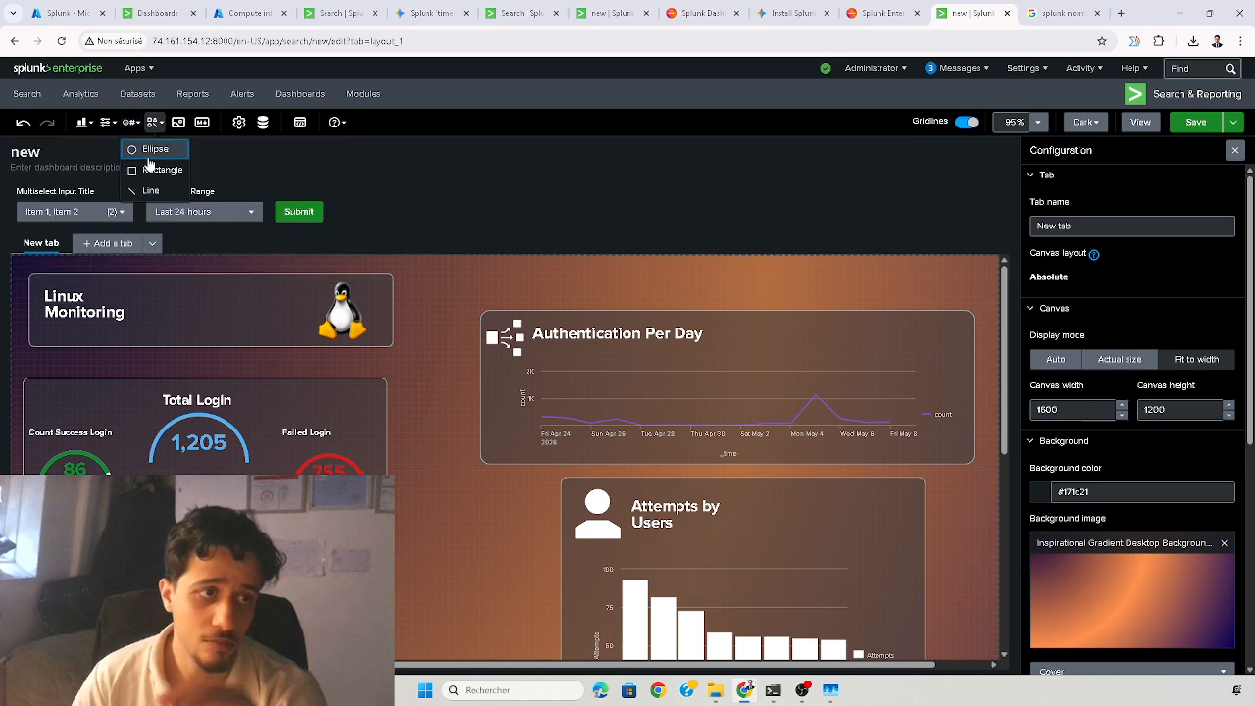
{"action": "left_click", "coordinate": [155, 170]}
{"action": "left_click_drag", "start_coordinate": [464, 517], "coordinate": [454, 353]}
{"action": "left_click_drag", "start_coordinate": [514, 525], "coordinate": [684, 522]}
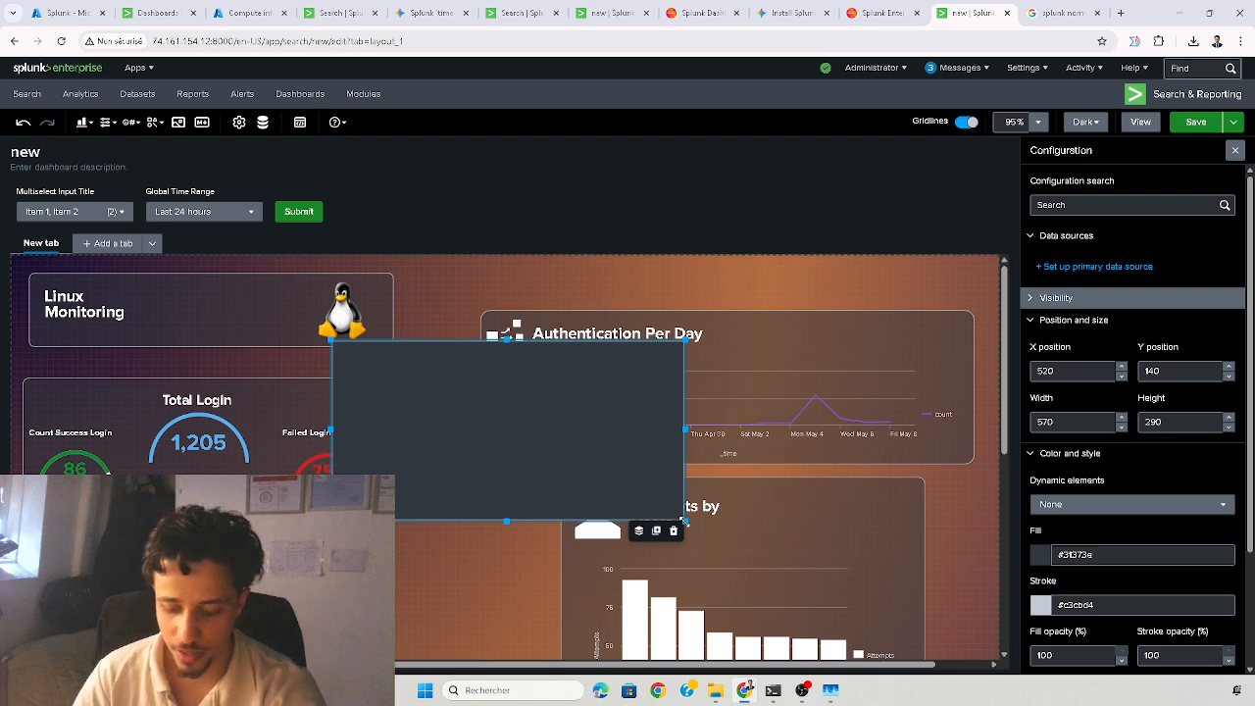
{"action": "key", "text": "Delete"}
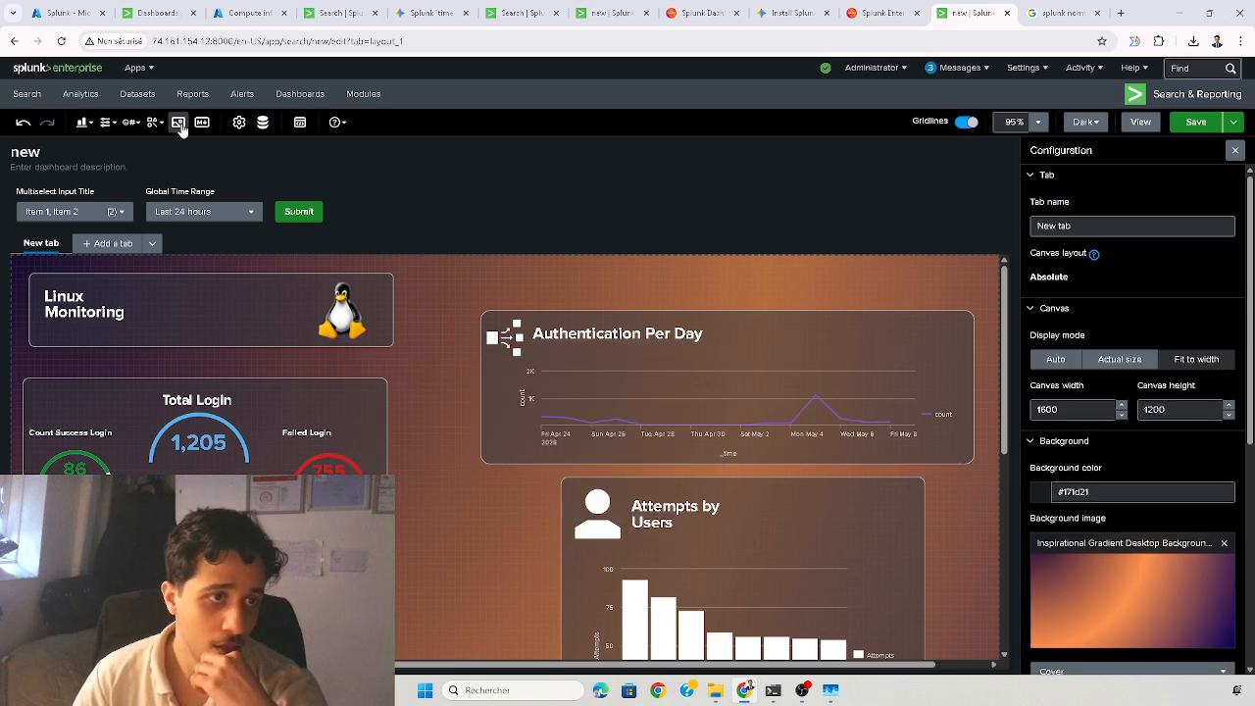
- Add a Markdown text block to the canvas, and widen the heading text of the panel below the login map to 160
{"action": "left_click", "coordinate": [202, 122]}
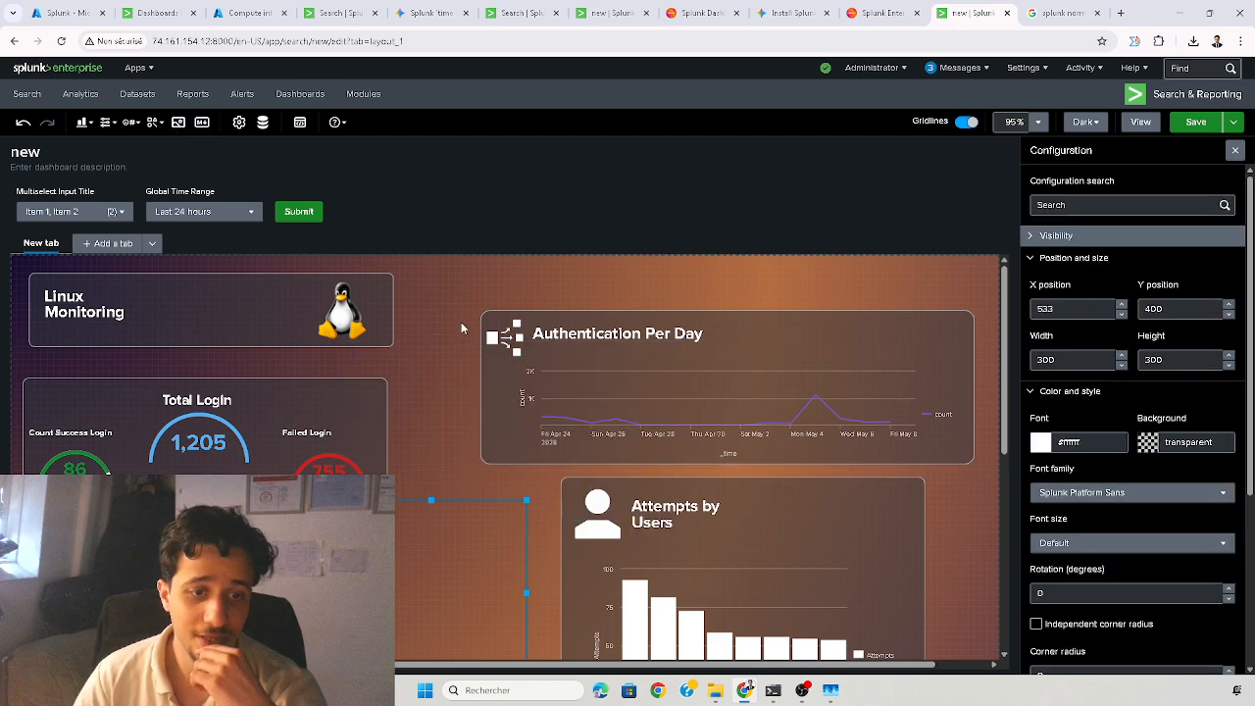
{"action": "left_click", "coordinate": [704, 428]}
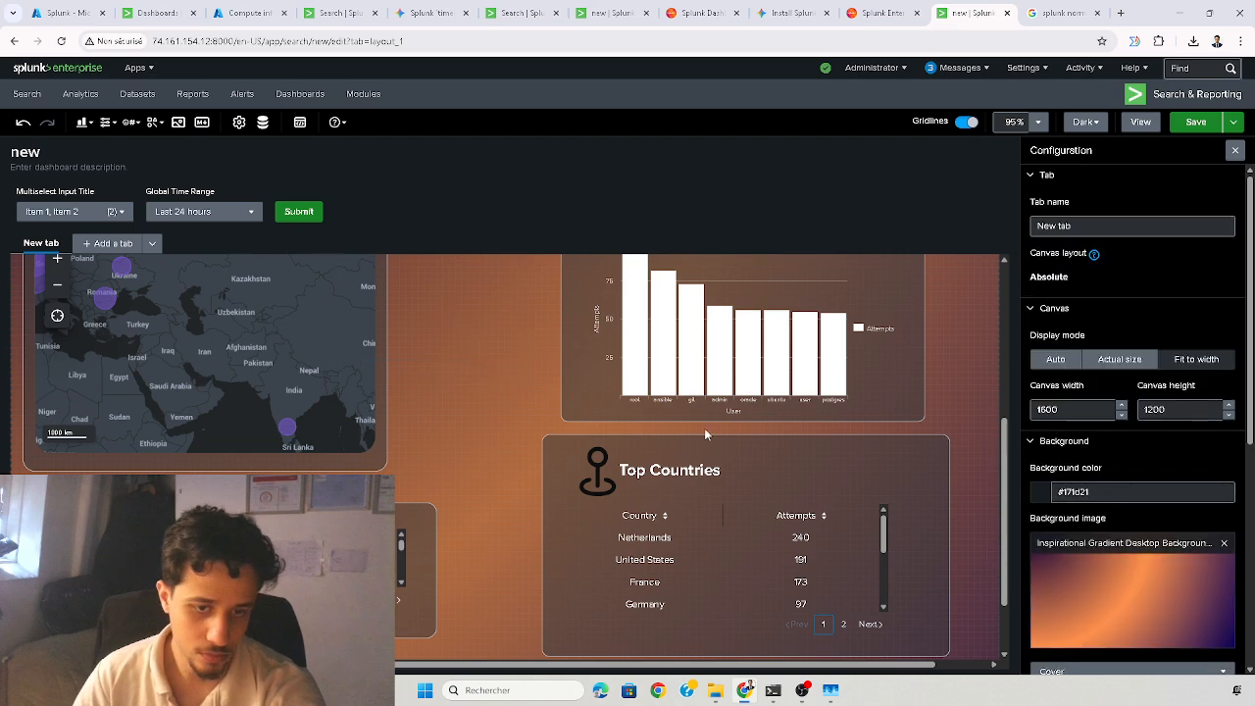
{"action": "left_click", "coordinate": [669, 471]}
{"action": "left_click", "coordinate": [65, 540]}
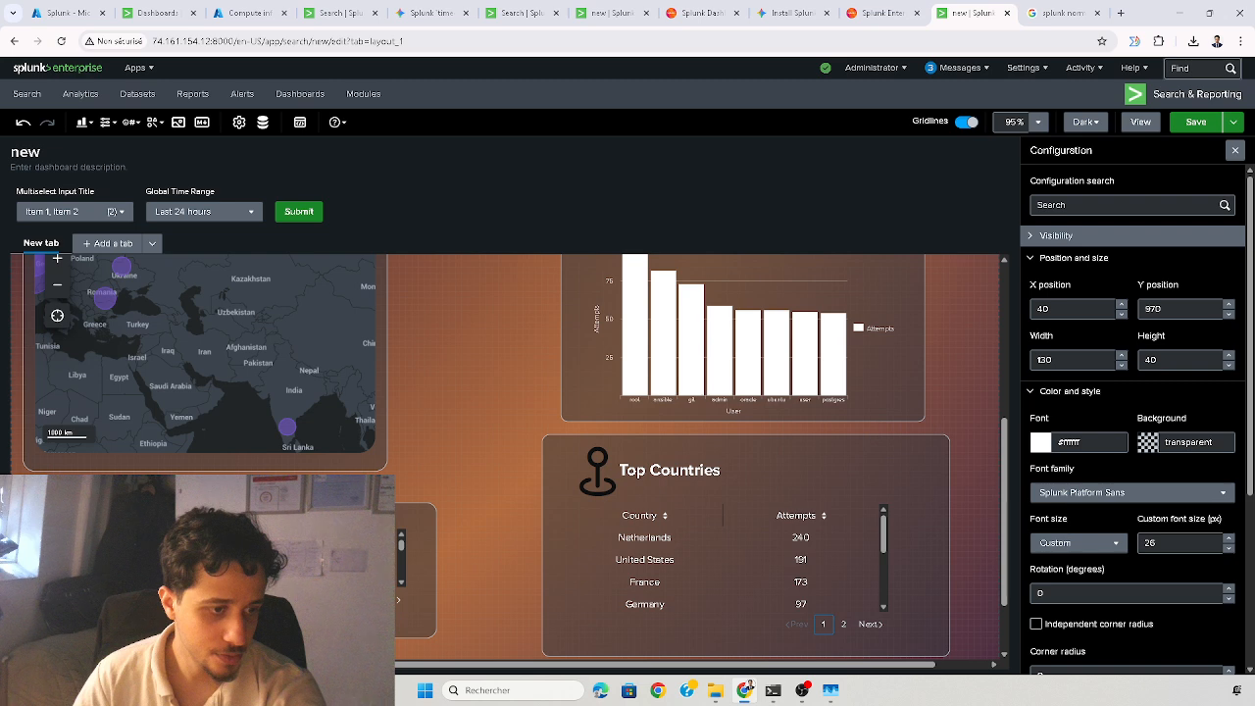
{"action": "scroll", "coordinate": [279, 275], "scroll_direction": "up", "scroll_amount": 8}
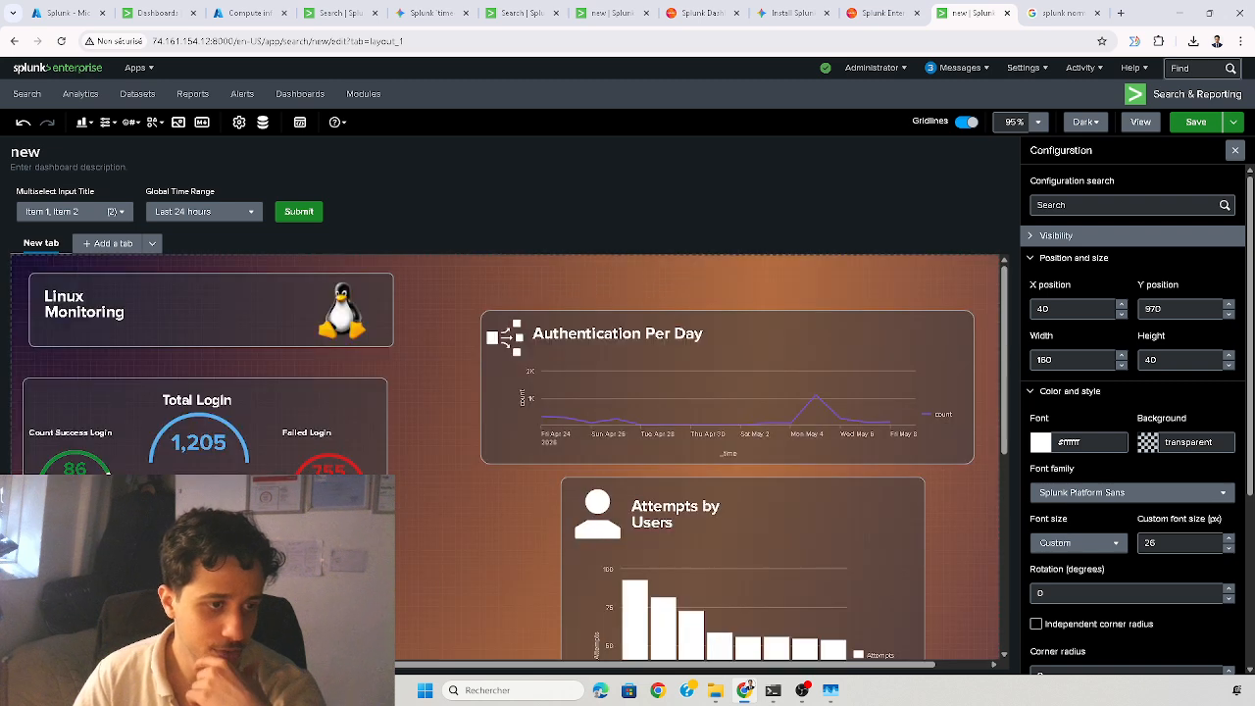
- Draft a new search data source with the query "index=soc failed | stats count by User | iplocation Src_ip"
{"action": "left_click", "coordinate": [262, 122]}
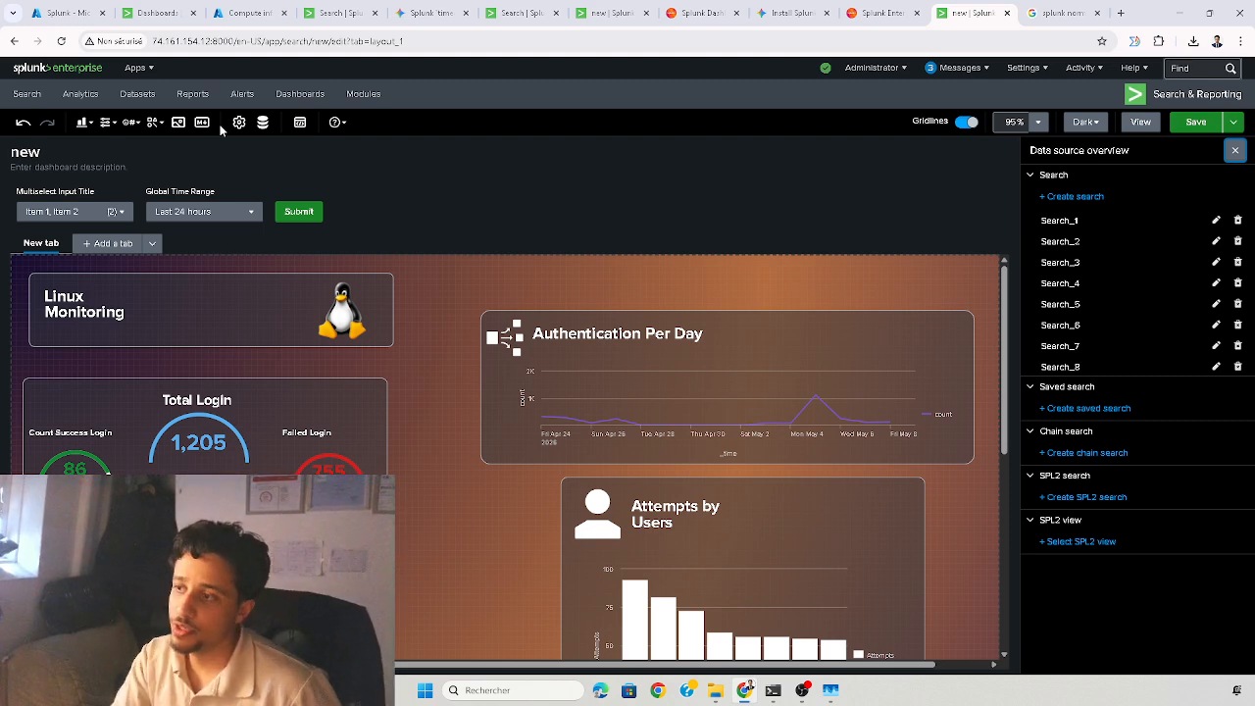
{"action": "left_click", "coordinate": [1065, 198]}
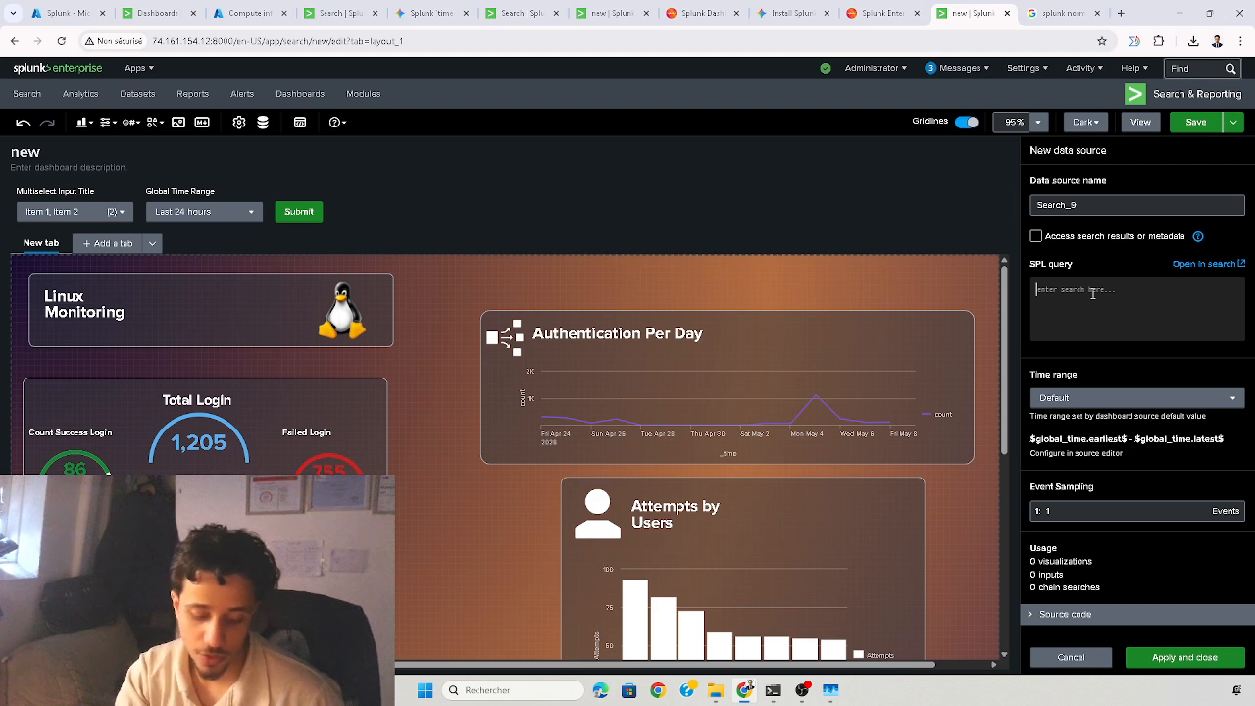
{"action": "type", "text": "index=soc failed"}
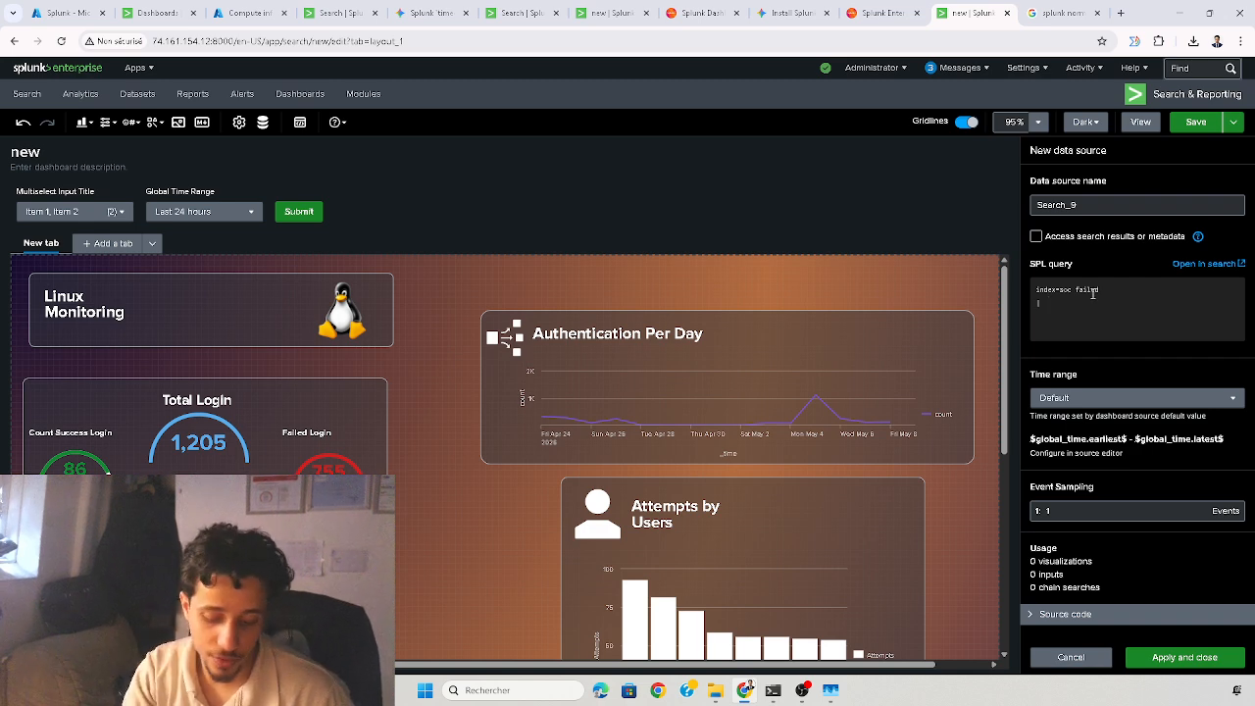
{"action": "type", "text": "ats "}
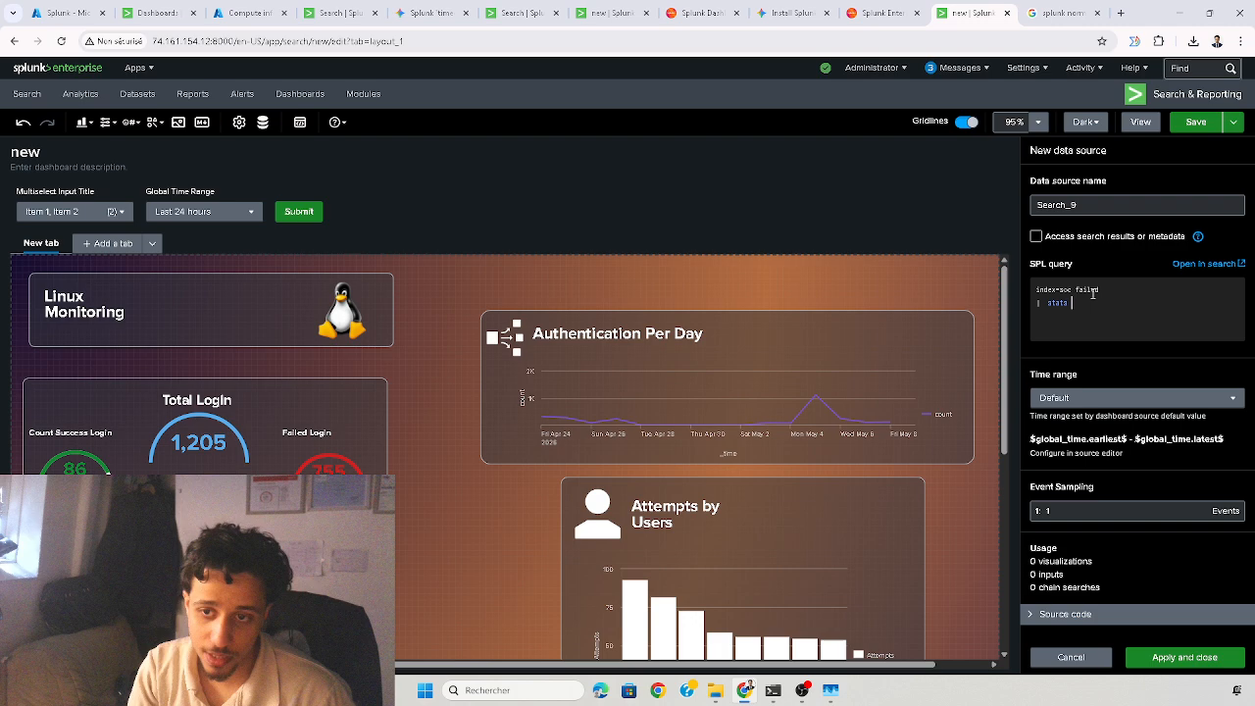
{"action": "type", "text": "count"}
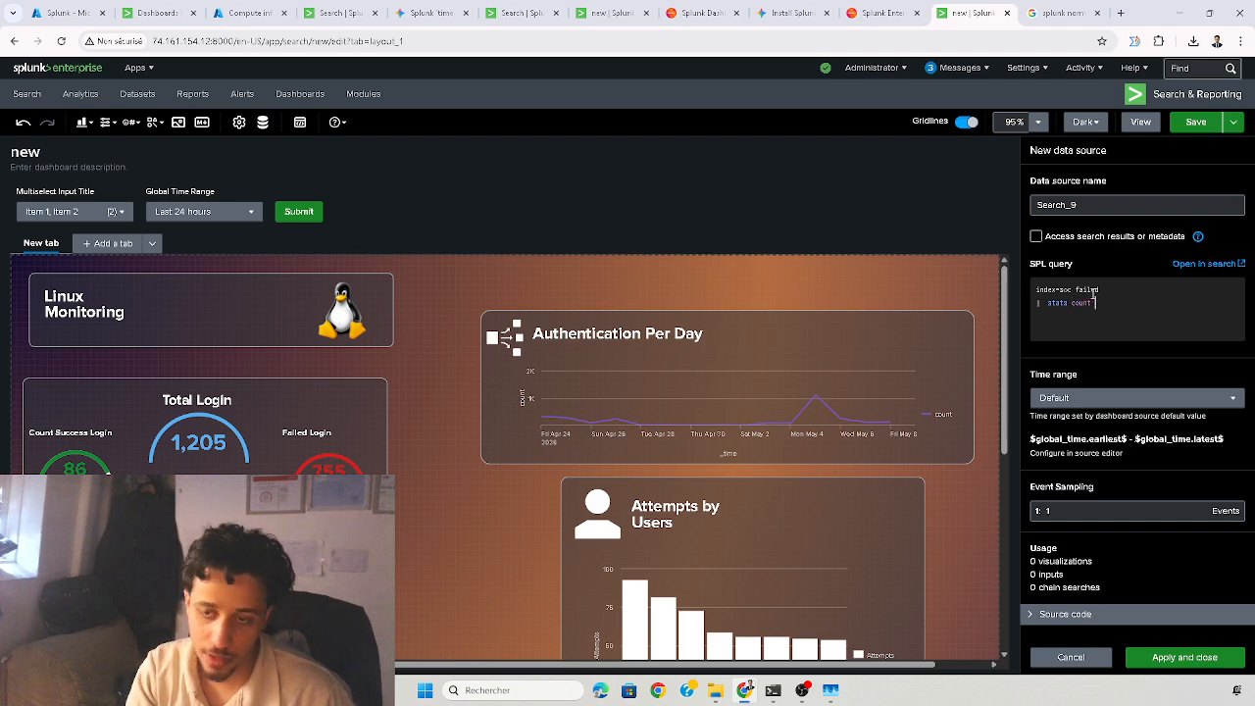
{"action": "type", "text": " by U"}
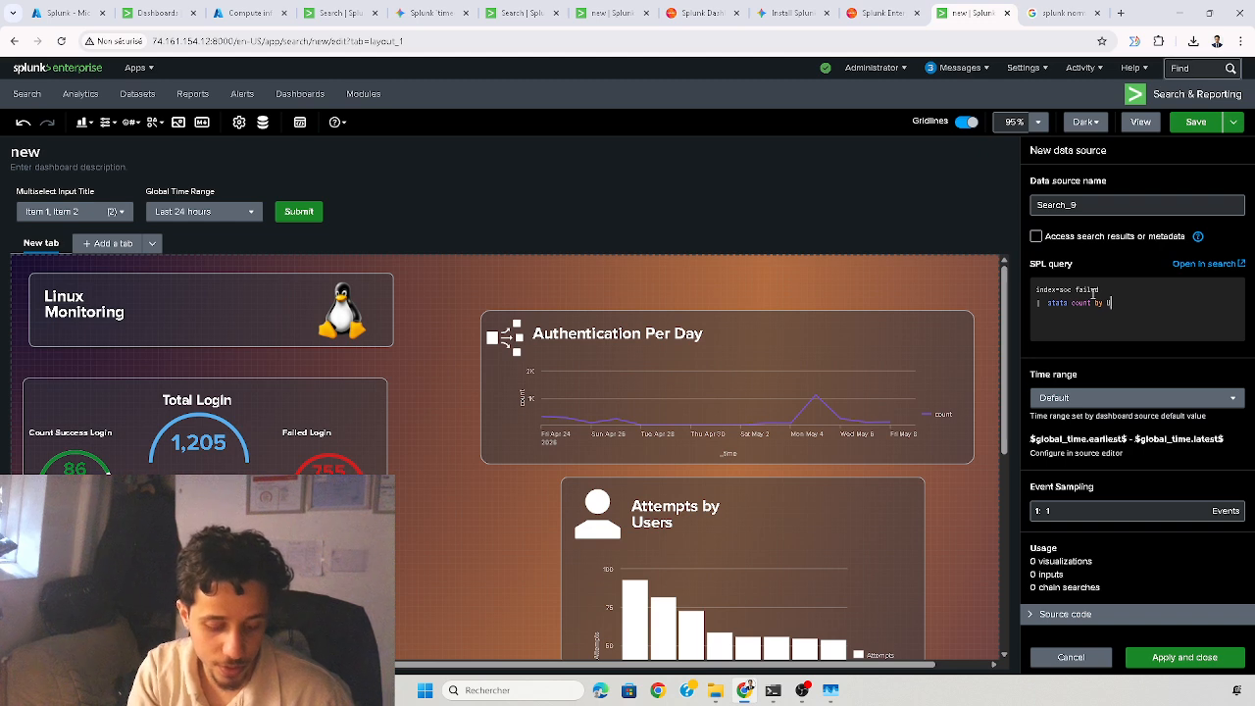
{"action": "type", "text": "ser"}
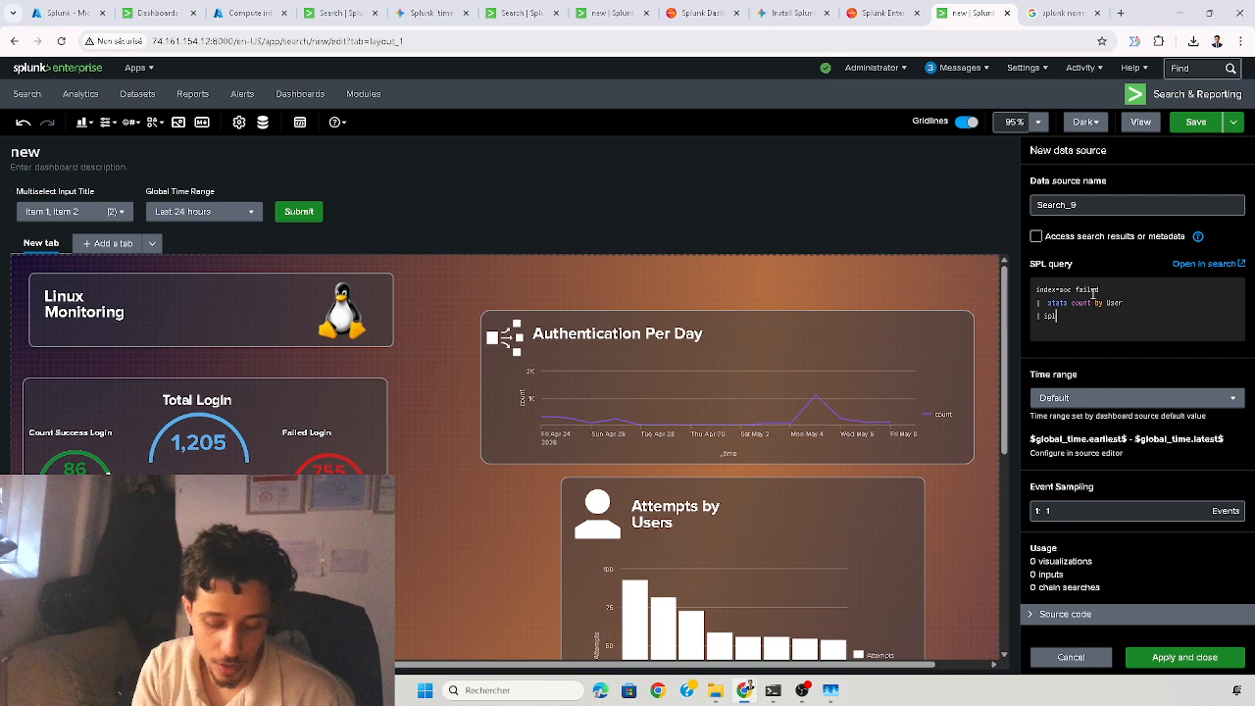
{"action": "type", "text": "tion Src_ip"}
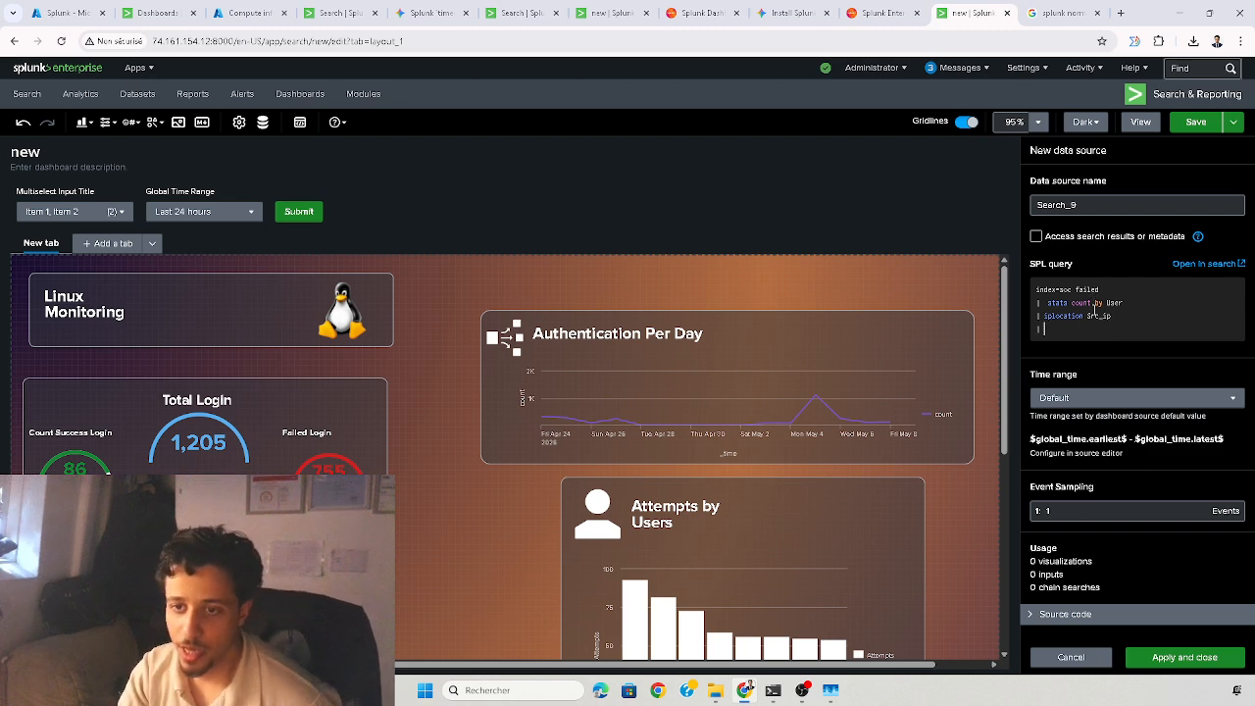
- Check the time range options offered for the new search and discard the unsaved data source
{"action": "left_click", "coordinate": [1073, 400]}
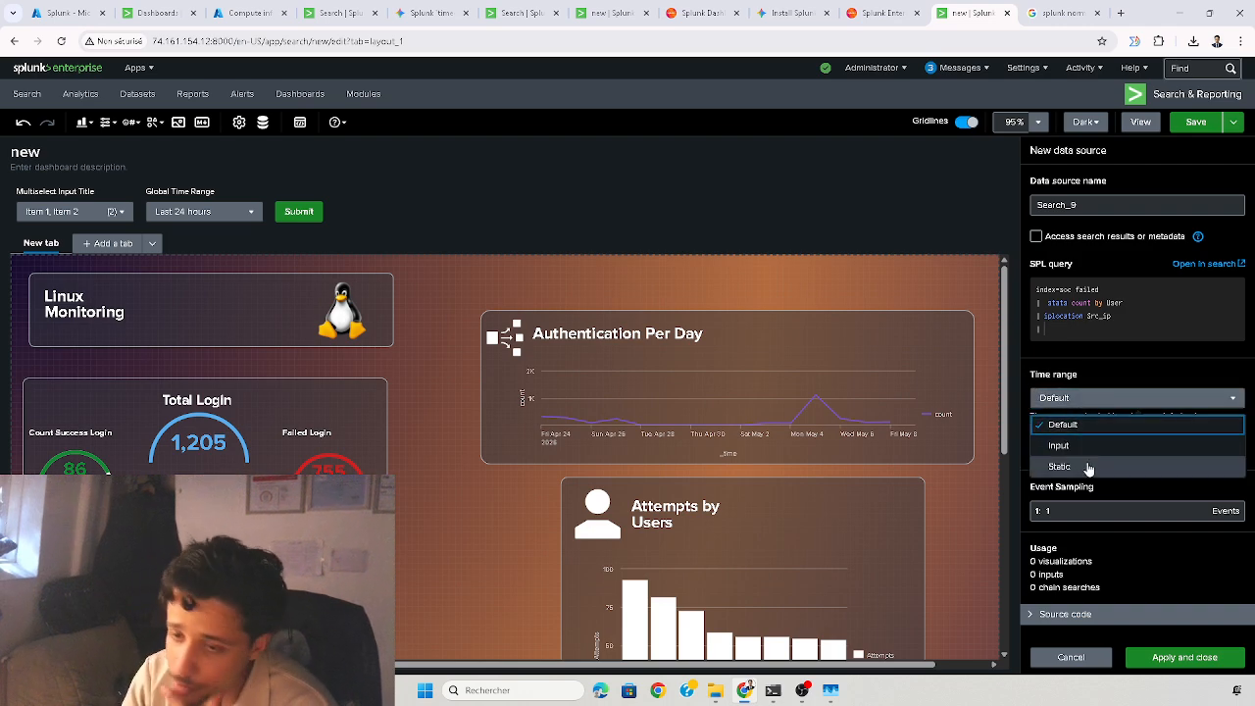
{"action": "left_click", "coordinate": [1104, 399]}
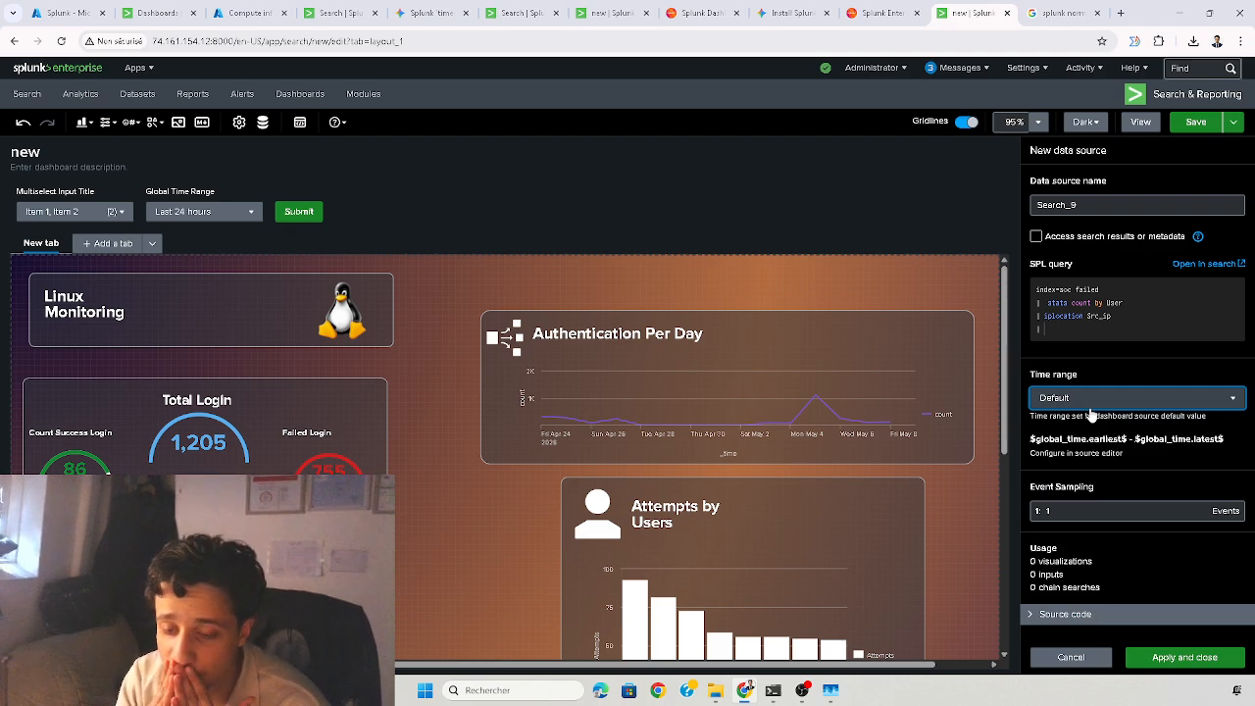
{"action": "left_click", "coordinate": [1092, 402]}
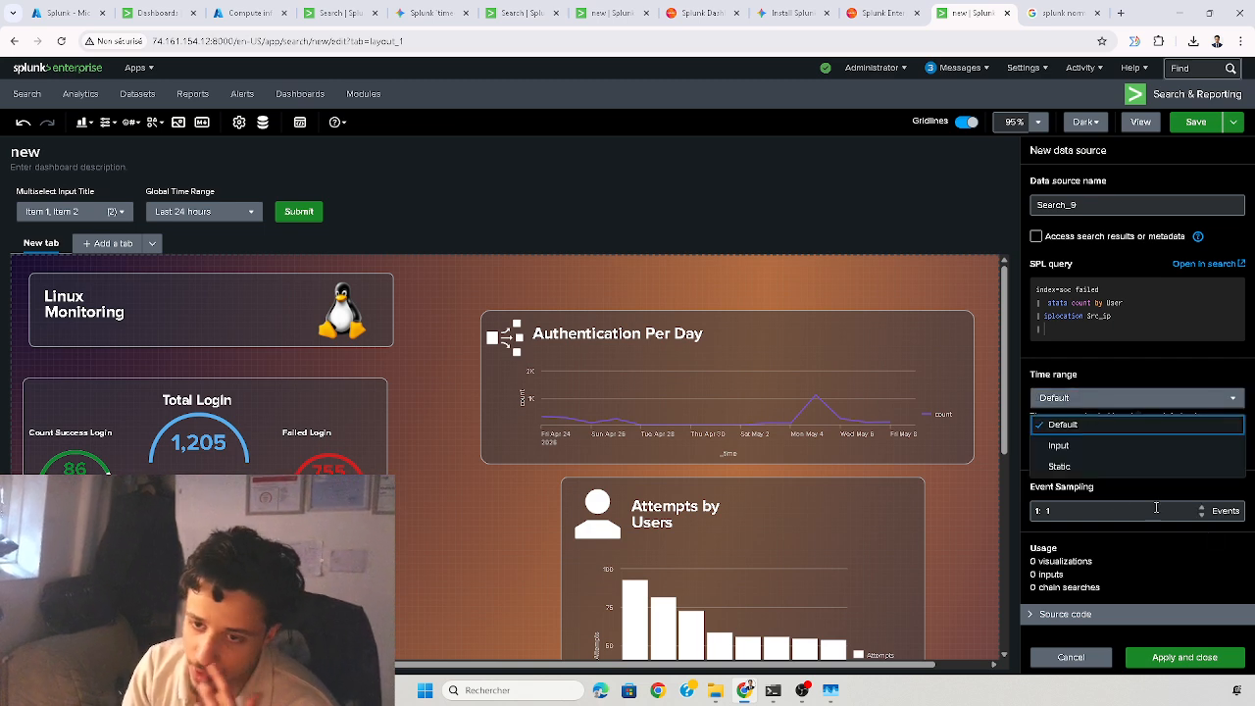
{"action": "left_click", "coordinate": [1084, 371]}
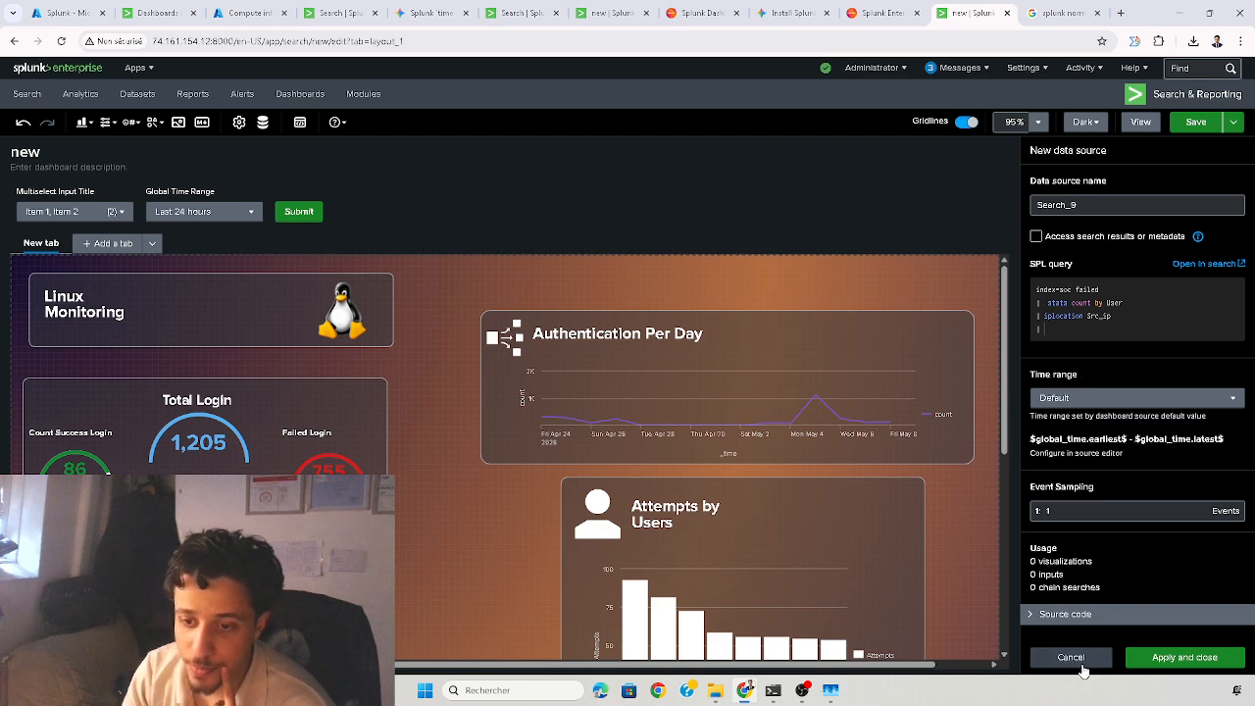
{"action": "left_click", "coordinate": [1085, 658]}
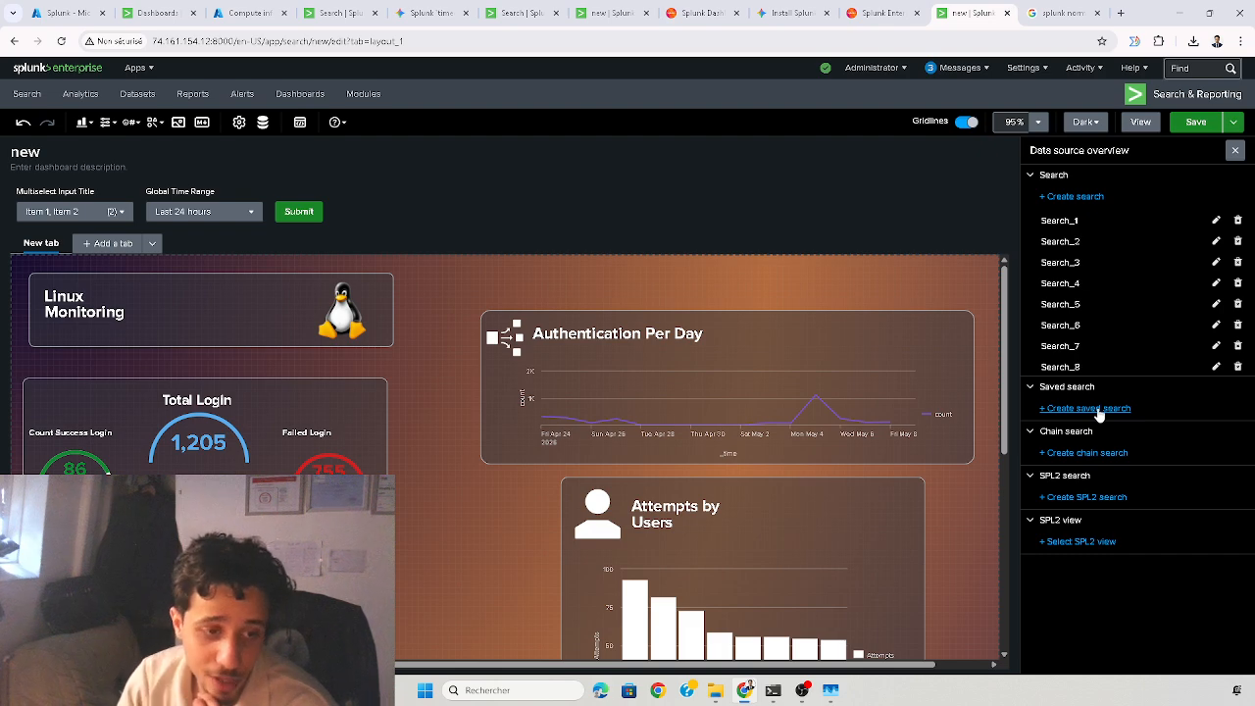
{"action": "scroll", "coordinate": [564, 431], "scroll_direction": "down", "scroll_amount": 2}
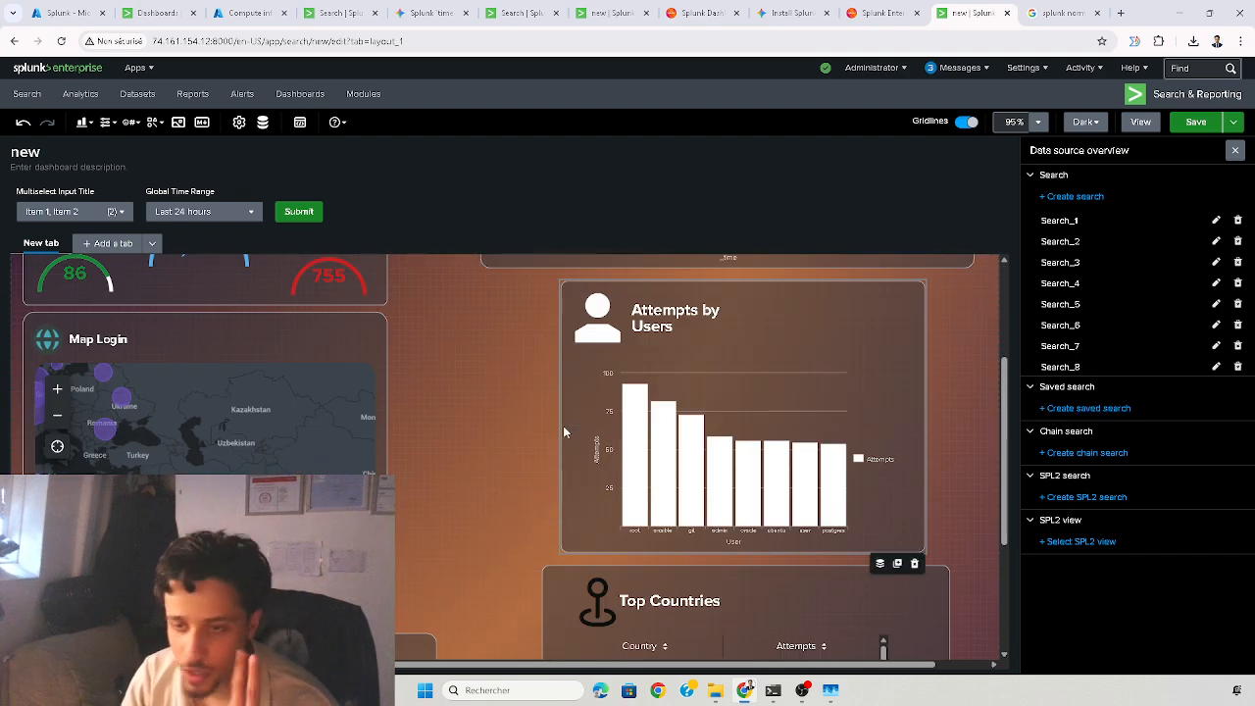
{"action": "scroll", "coordinate": [517, 441], "scroll_direction": "down", "scroll_amount": 2}
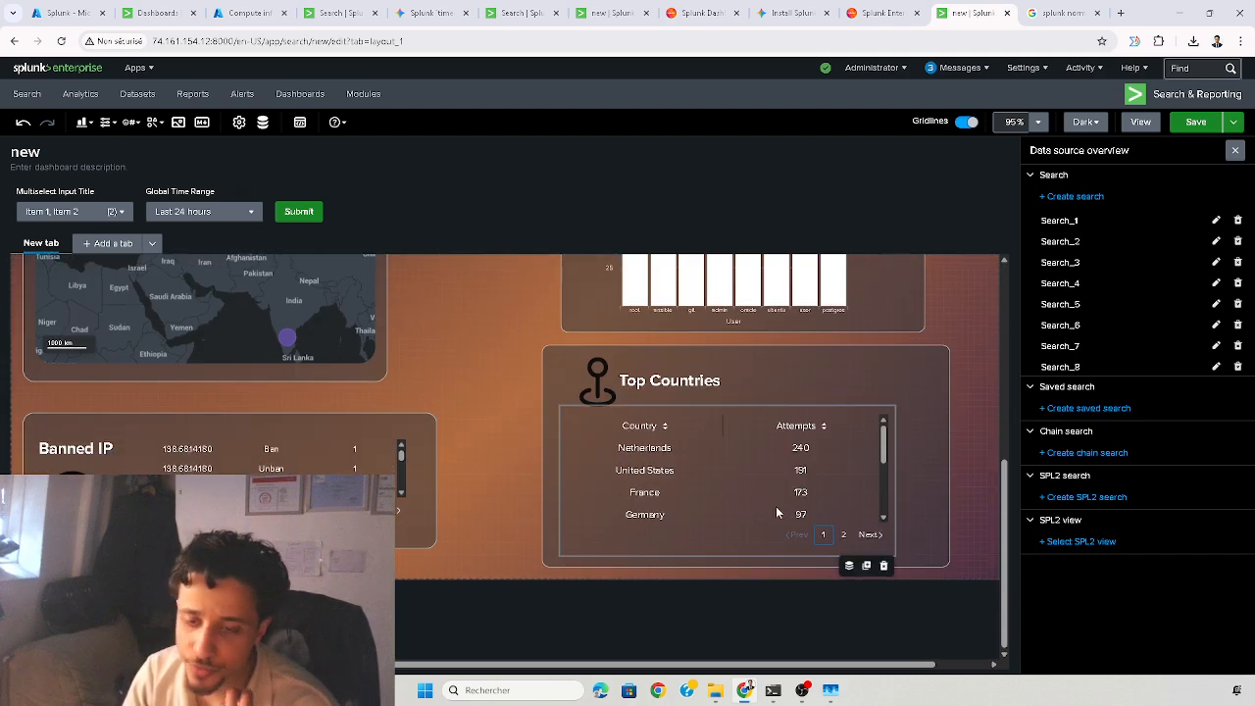
{"action": "scroll", "coordinate": [608, 510], "scroll_direction": "up", "scroll_amount": 5}
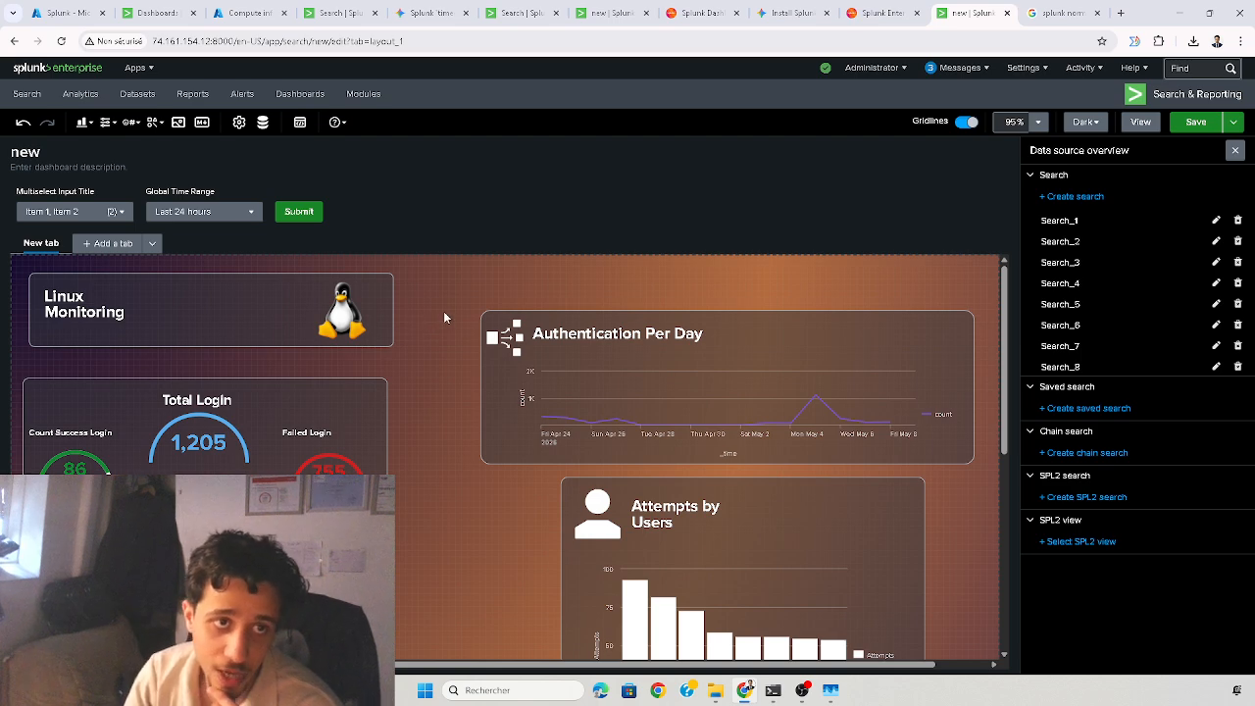
- Return to the Create New Dashboard dialog and open the Dashboard Studio Examples Hub from its dashboard type help
{"action": "left_click", "coordinate": [157, 12]}
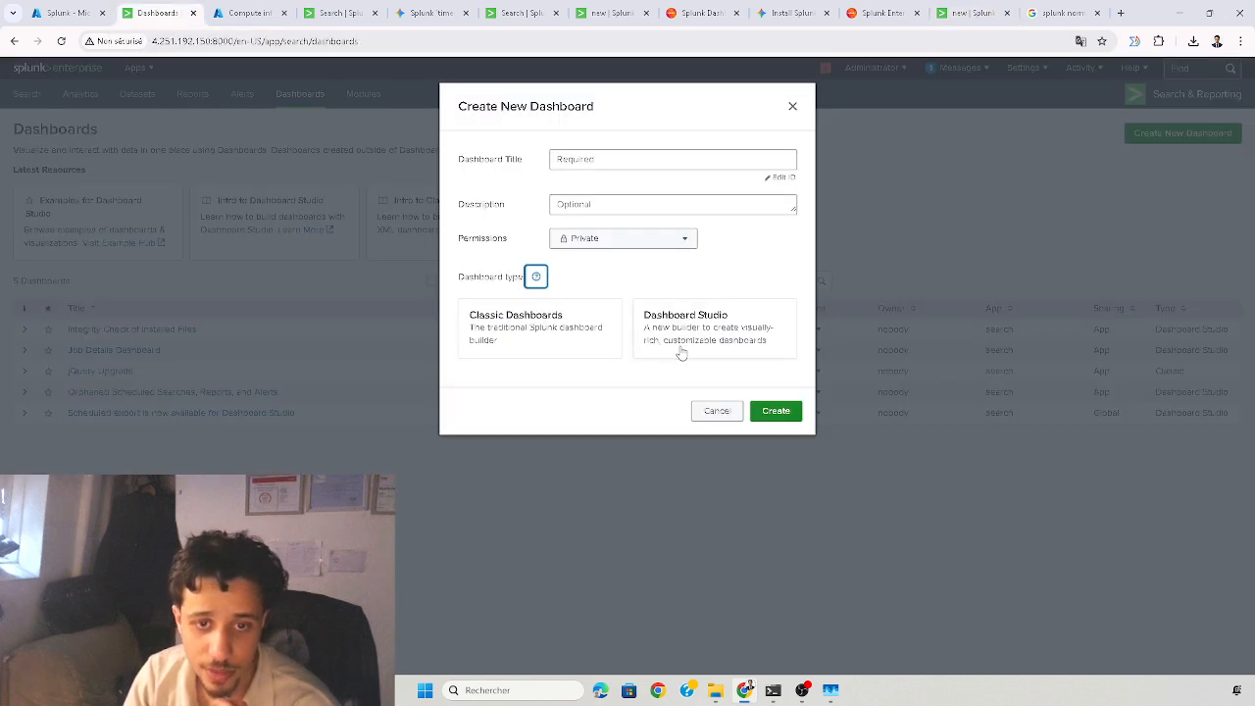
{"action": "left_click", "coordinate": [535, 277]}
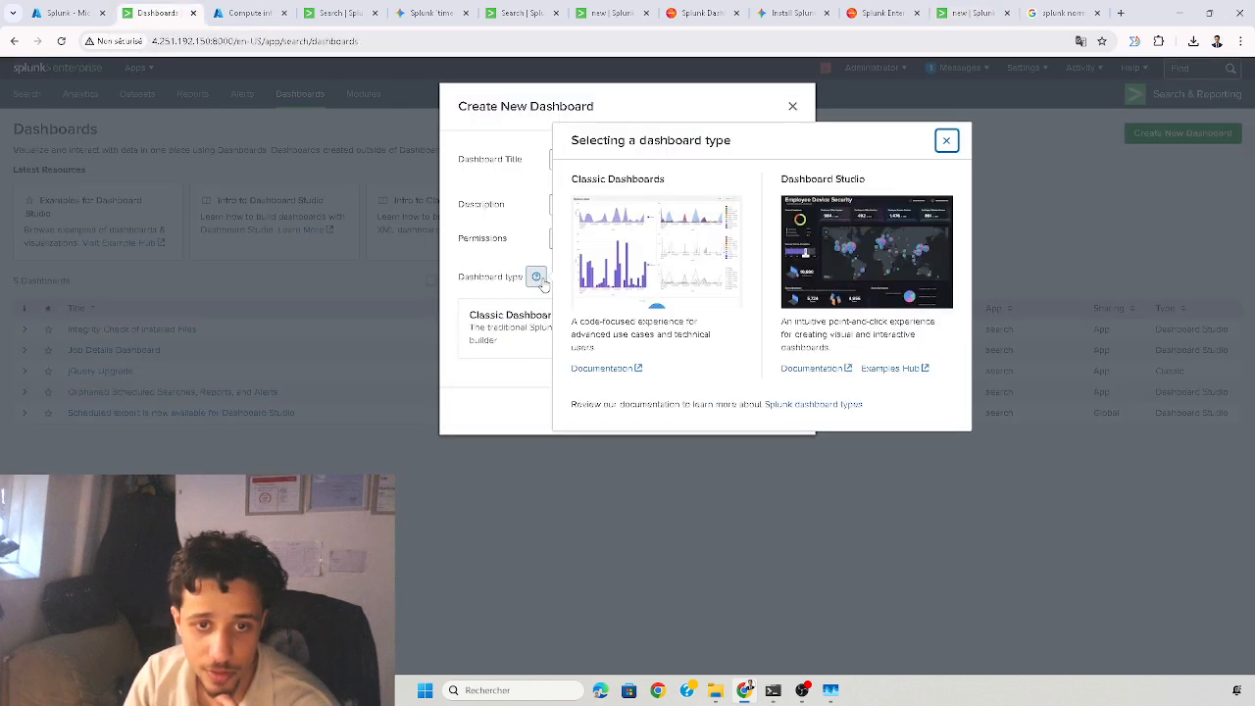
{"action": "left_click", "coordinate": [865, 370]}
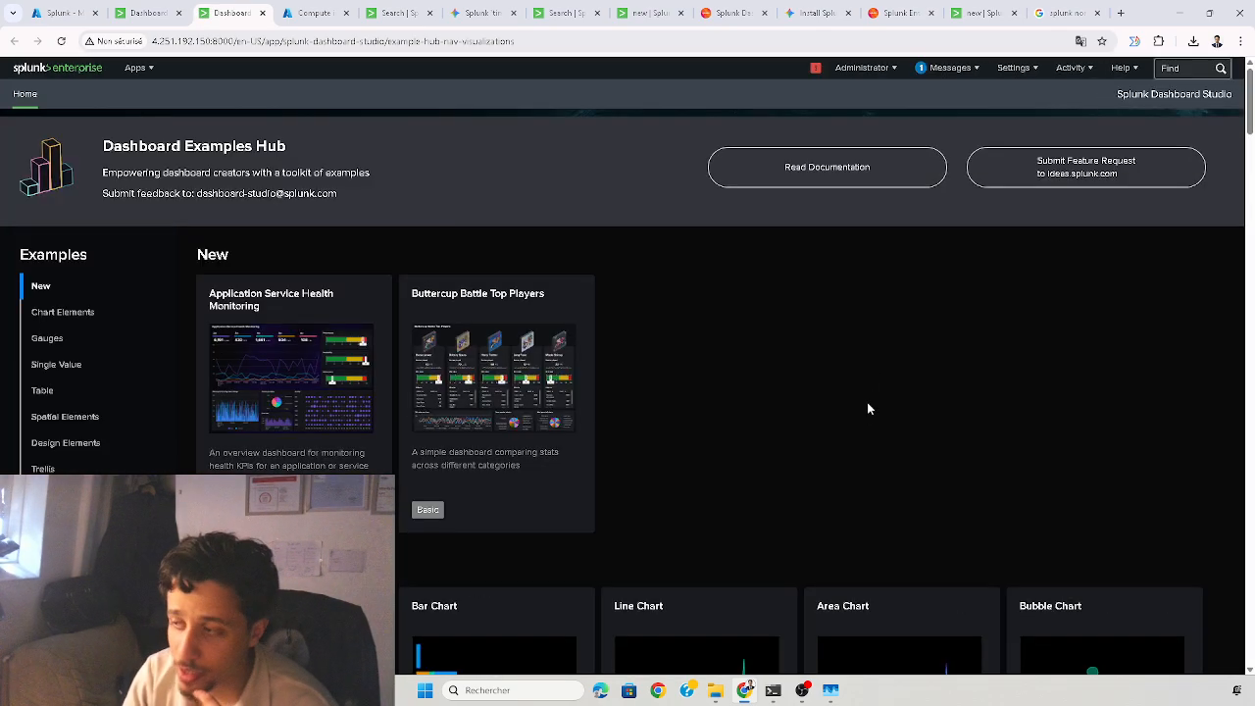
- Browse the example categories down to Complete Dashboards and open the Application Service Health Monitoring example
{"action": "scroll", "coordinate": [594, 412], "scroll_direction": "down", "scroll_amount": 20}
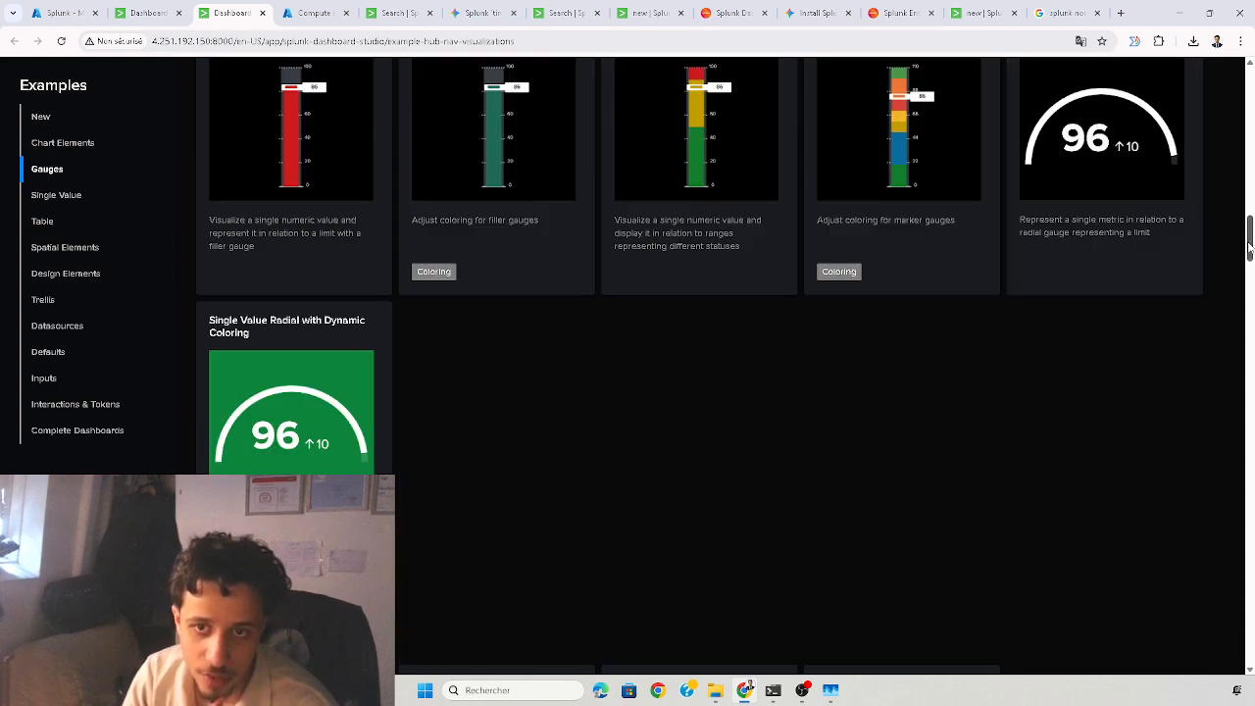
{"action": "left_click_drag", "start_coordinate": [1249, 252], "coordinate": [1249, 620]}
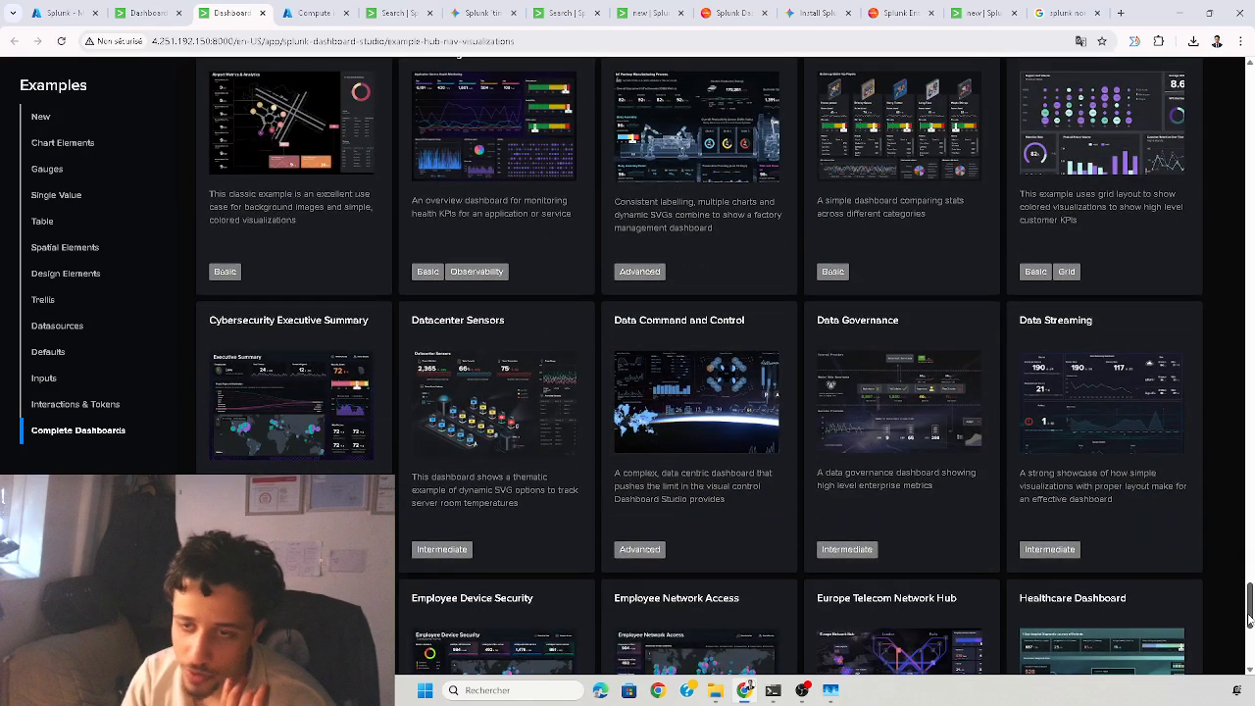
{"action": "left_click_drag", "start_coordinate": [1250, 619], "coordinate": [1243, 615]}
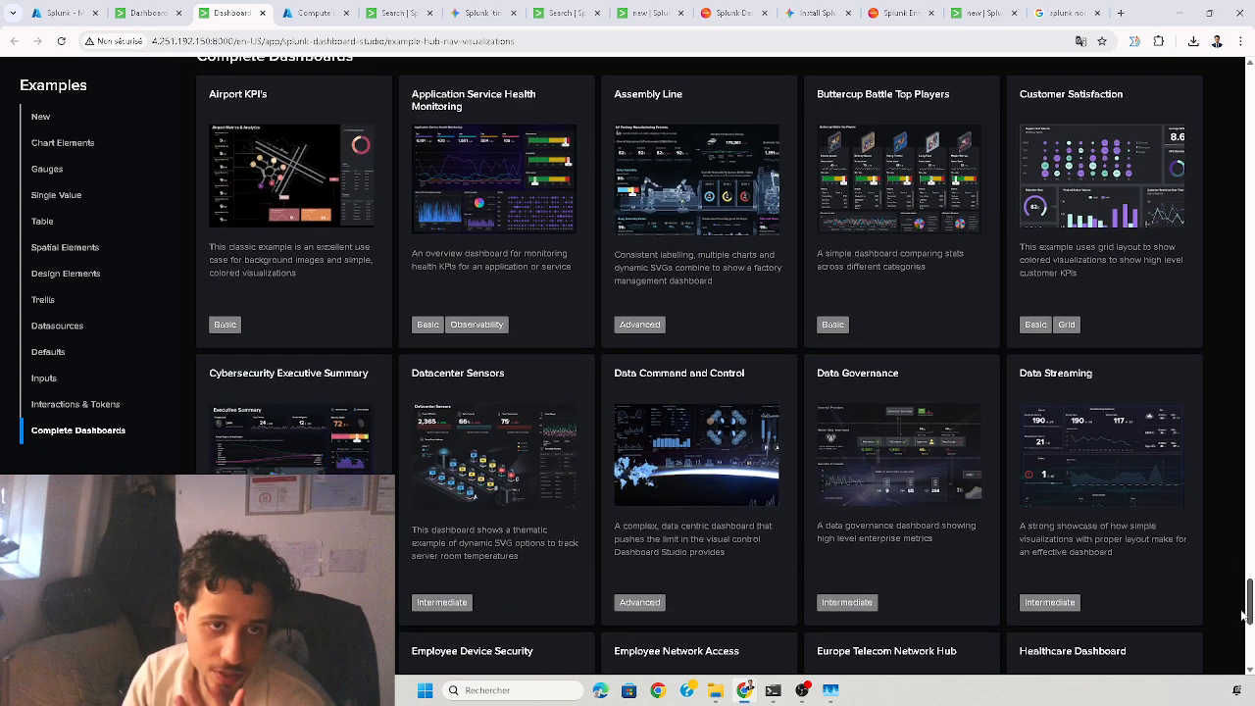
{"action": "left_click", "coordinate": [470, 225]}
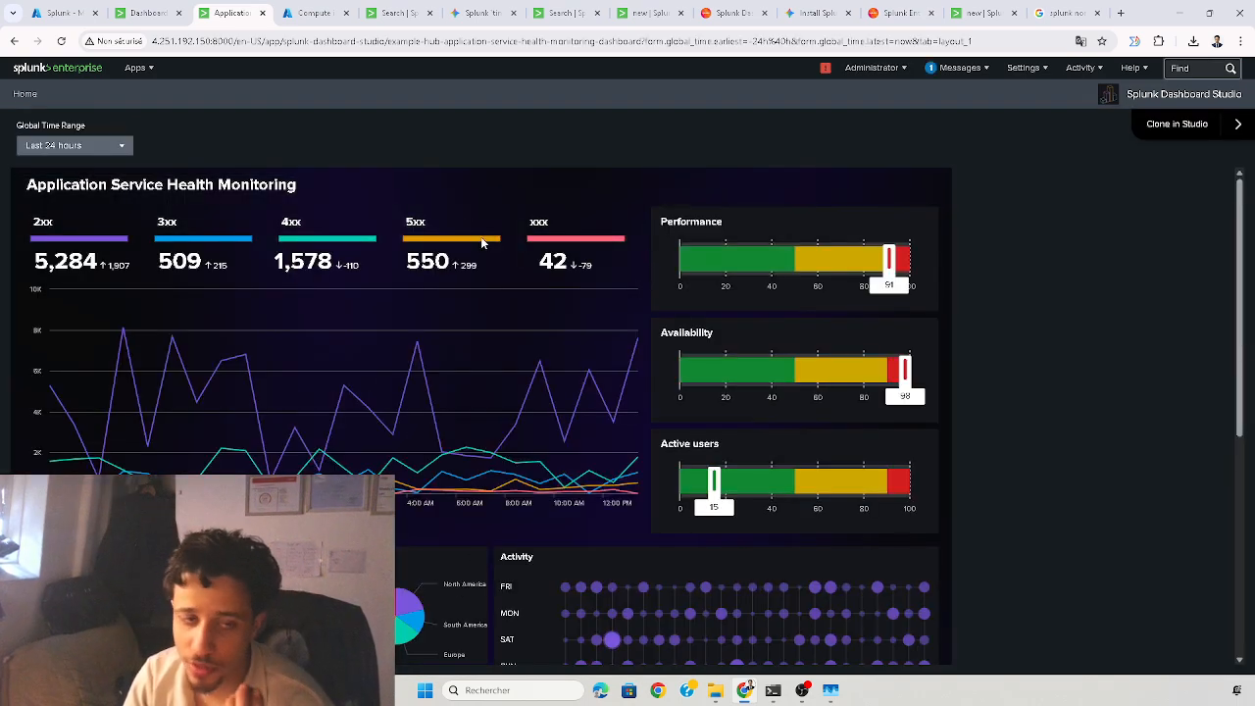
- Look over the example dashboard's status values, line chart, gauges, region pie chart and activity punchcard
{"action": "scroll", "coordinate": [611, 357], "scroll_direction": "down", "scroll_amount": 1}
{"action": "scroll", "coordinate": [611, 357], "scroll_direction": "up", "scroll_amount": 1}
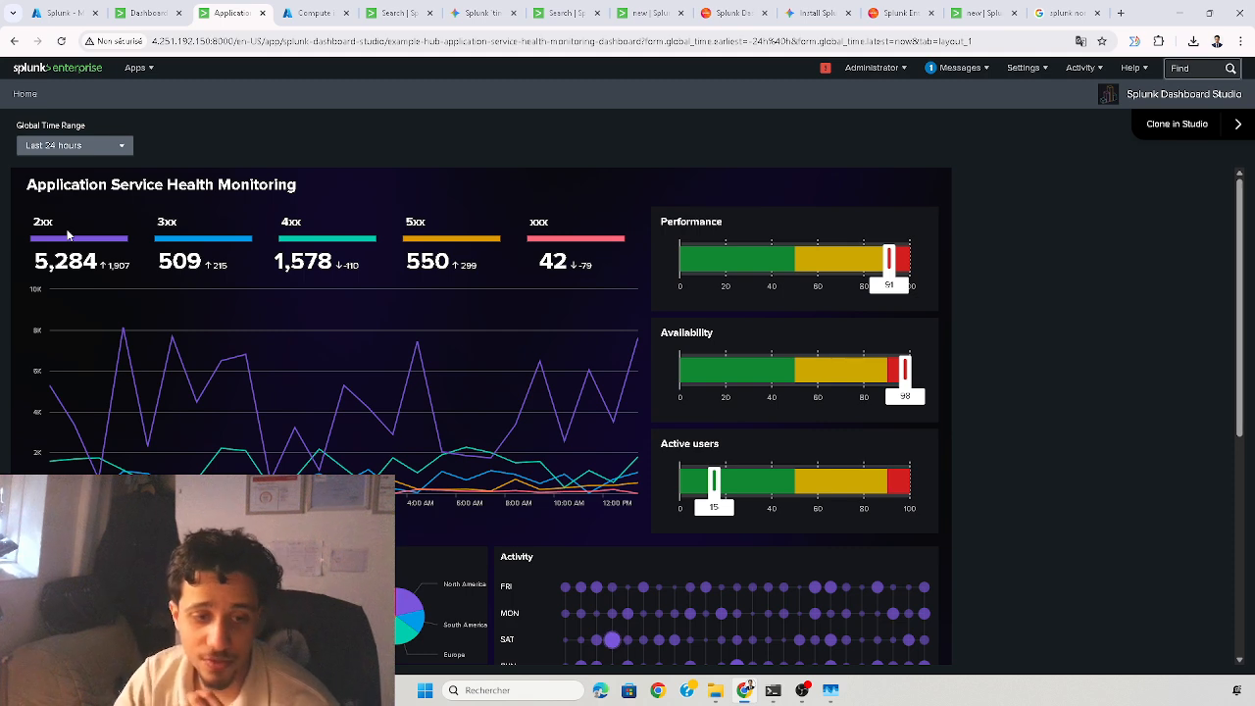
{"action": "scroll", "coordinate": [1055, 279], "scroll_direction": "down", "scroll_amount": 3}
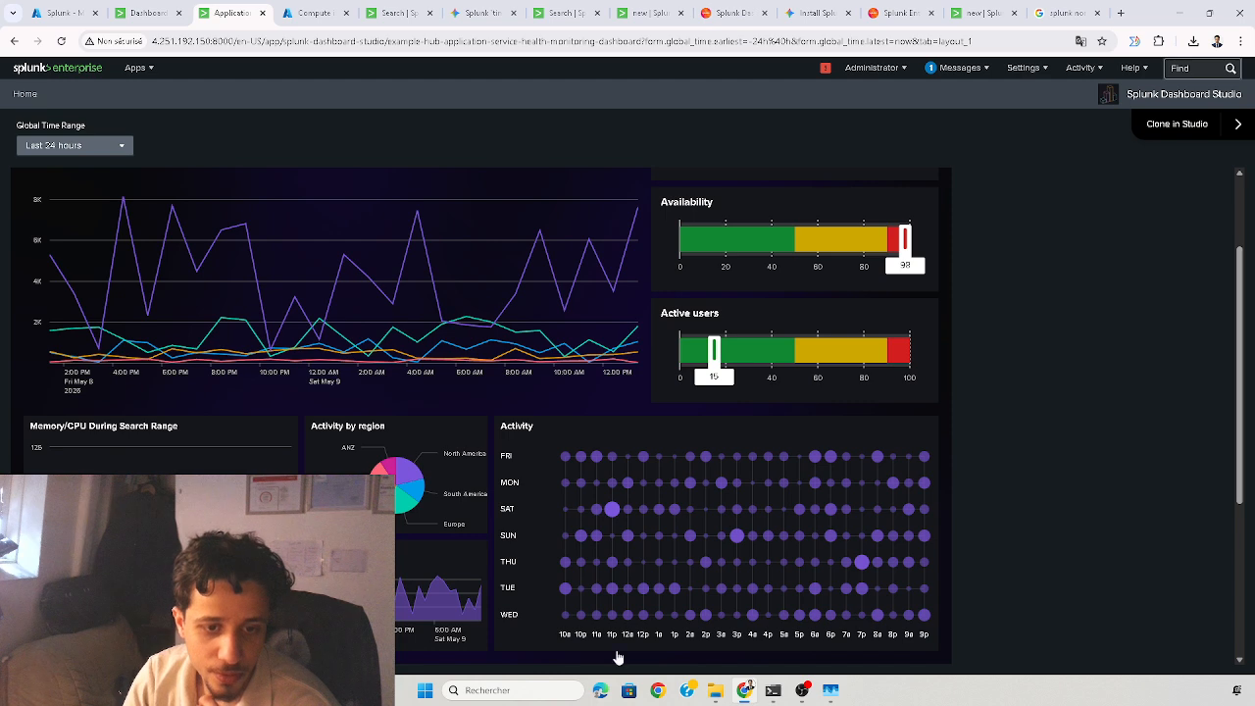
{"action": "mouse_move", "coordinate": [611, 517]}
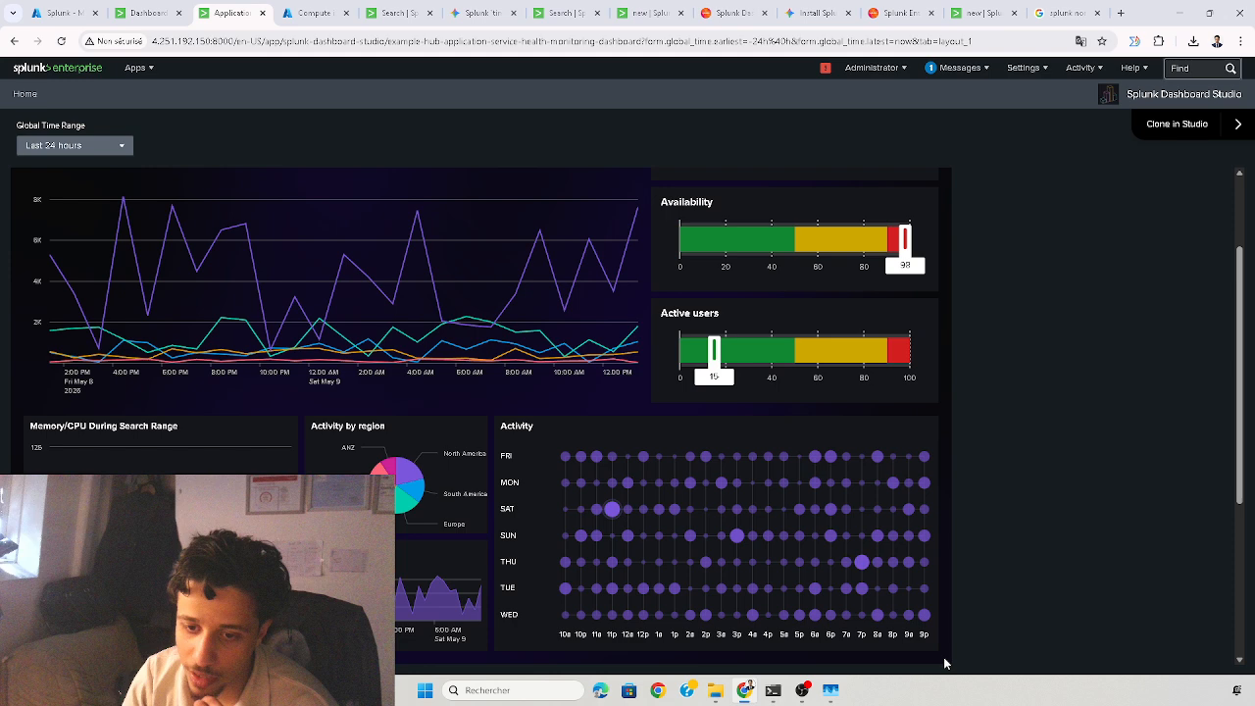
{"action": "mouse_move", "coordinate": [380, 469]}
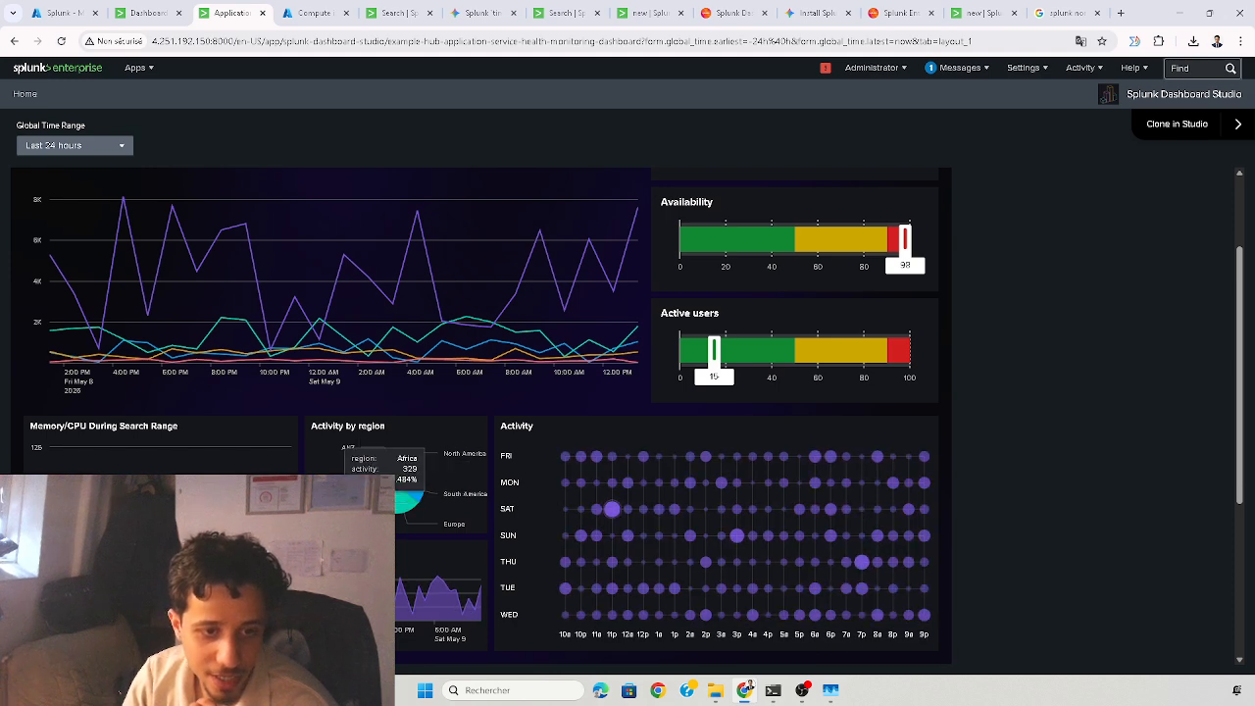
{"action": "scroll", "coordinate": [1141, 184], "scroll_direction": "up", "scroll_amount": 2}
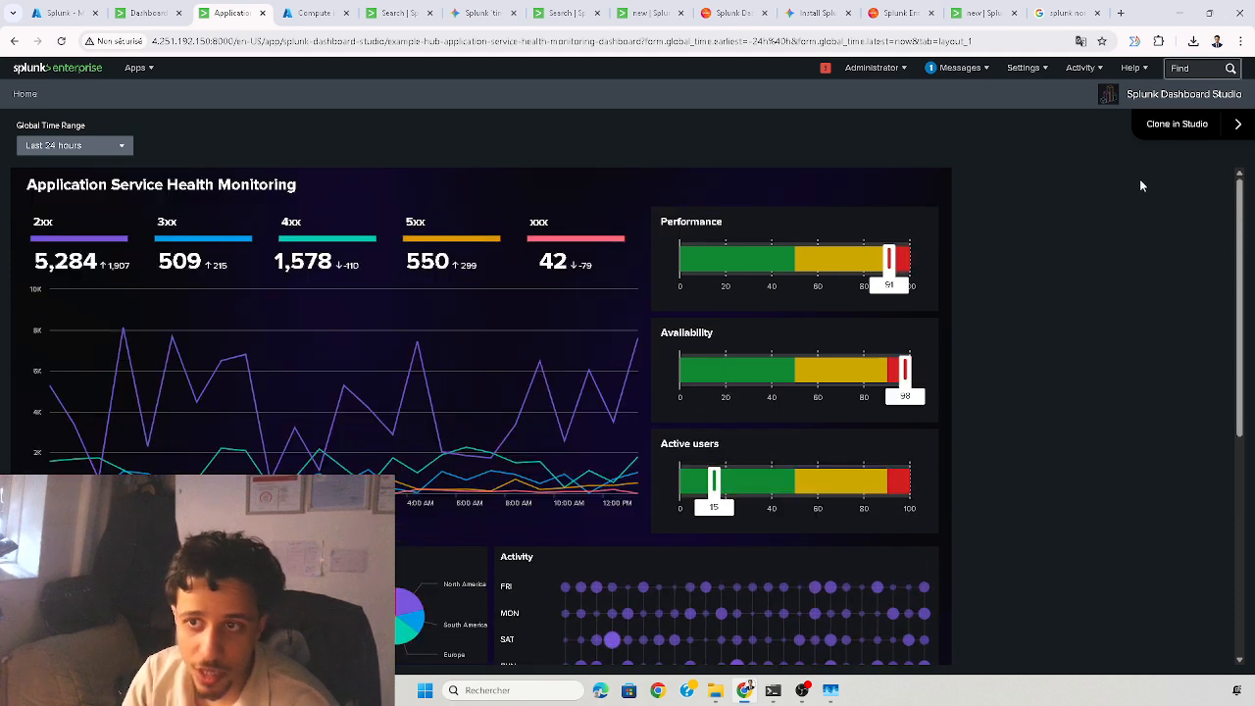
- Clone the example as the private dashboard "Application Service Health Monitoring Copy" in Search & Reporting and open the copy for editing
{"action": "left_click", "coordinate": [1172, 127]}
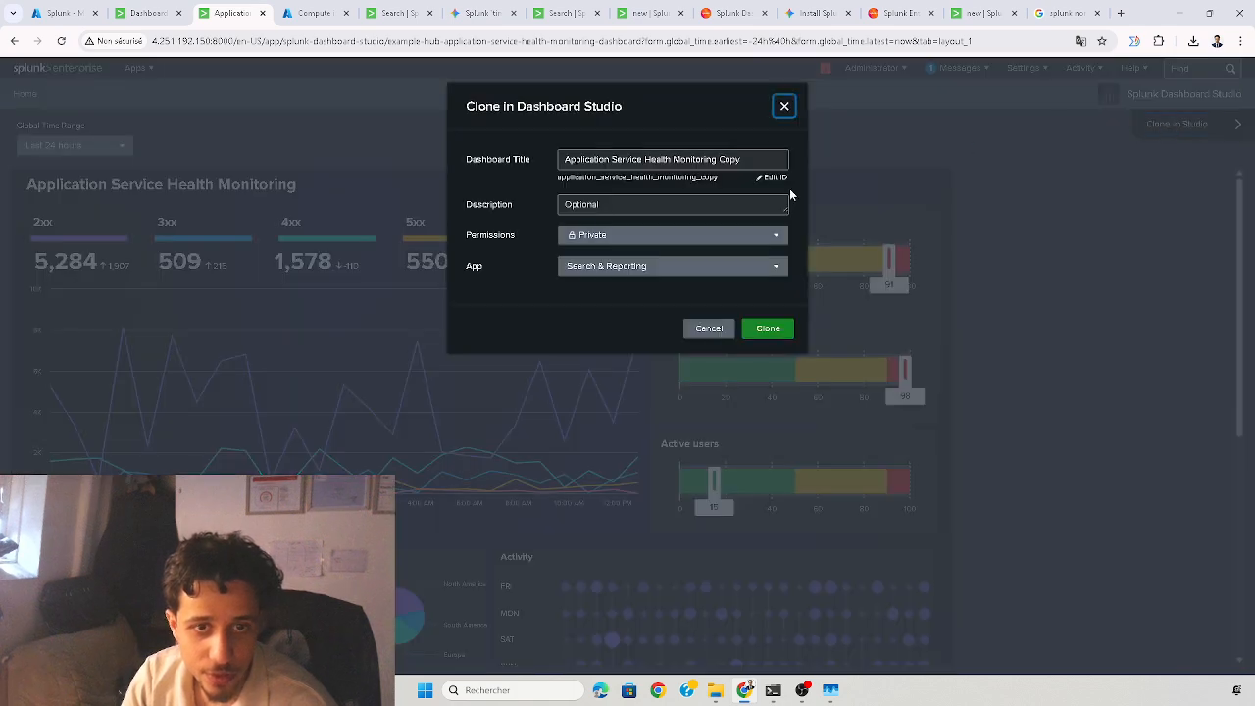
{"action": "left_click", "coordinate": [777, 333]}
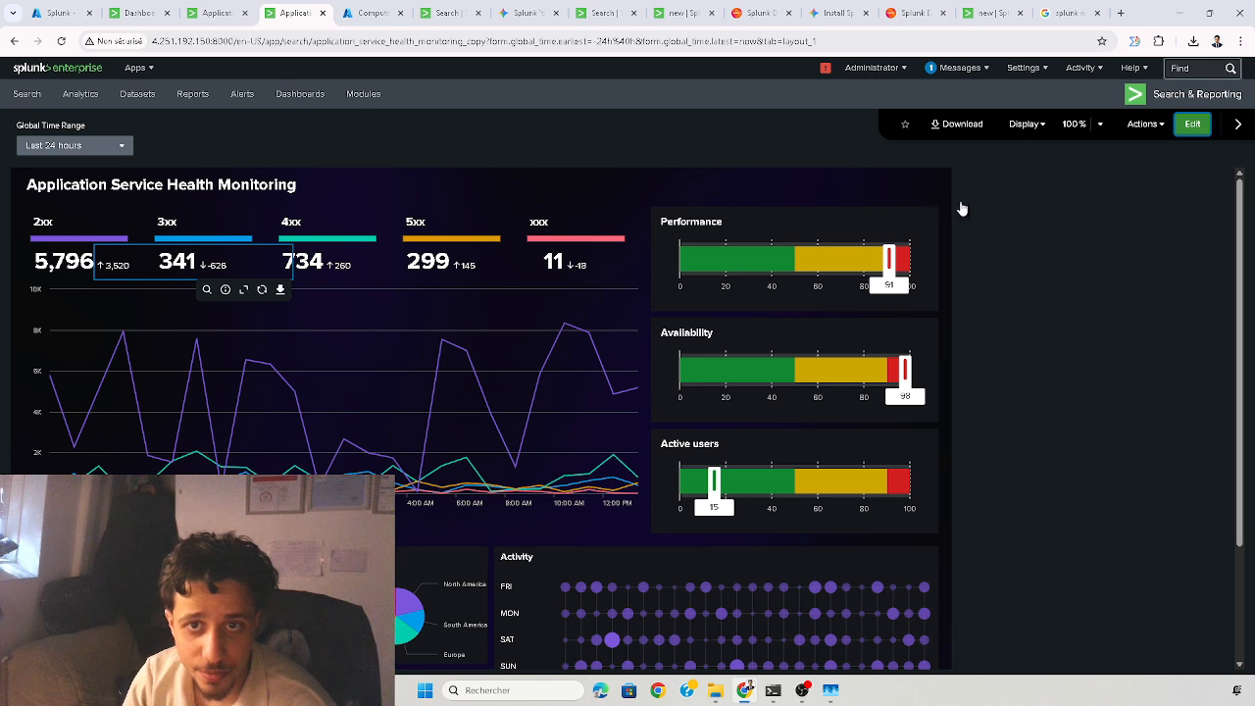
{"action": "left_click", "coordinate": [1197, 128]}
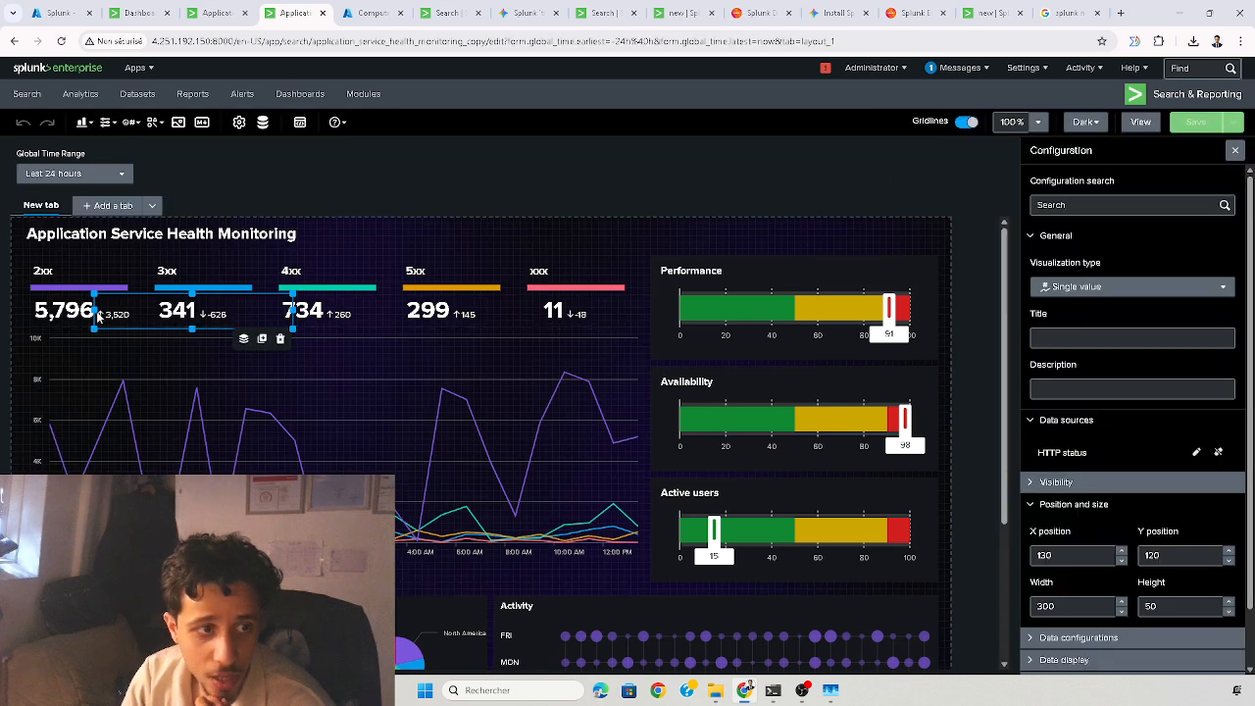
- Open the HTTP status data source from the data source overview and examine the fields its SPL query returns
{"action": "left_click", "coordinate": [57, 308]}
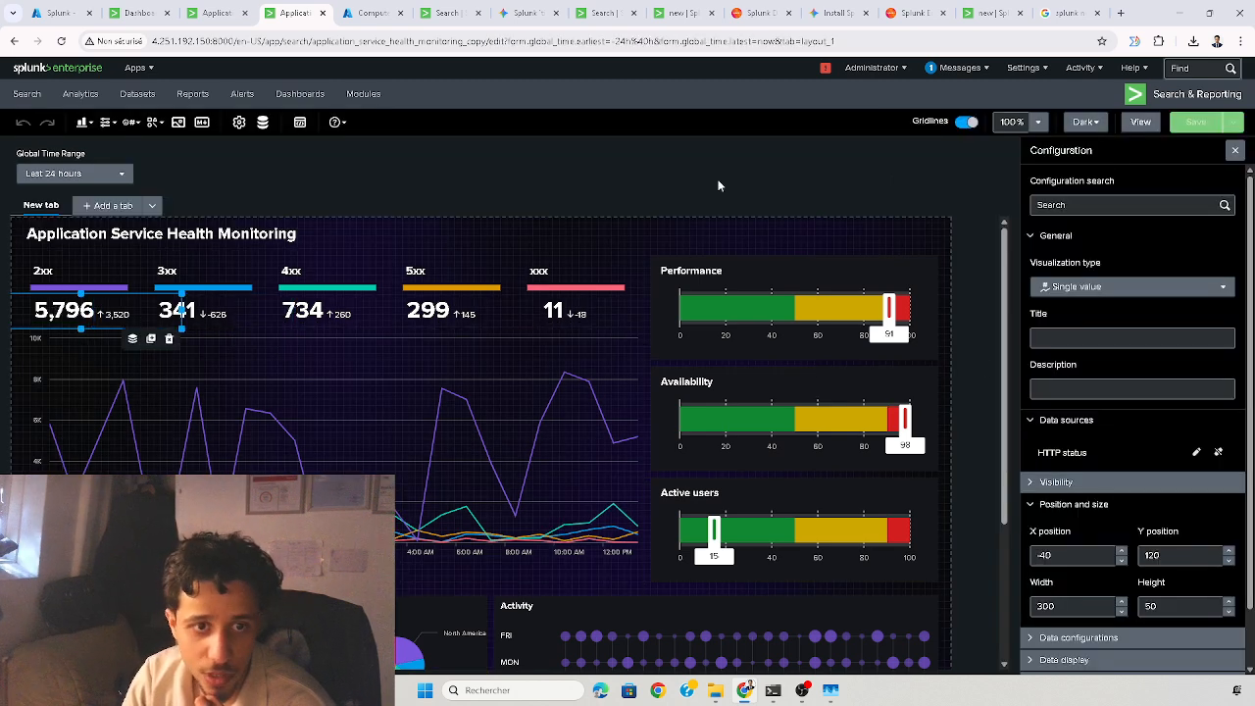
{"action": "left_click", "coordinate": [273, 161]}
{"action": "left_click", "coordinate": [262, 121]}
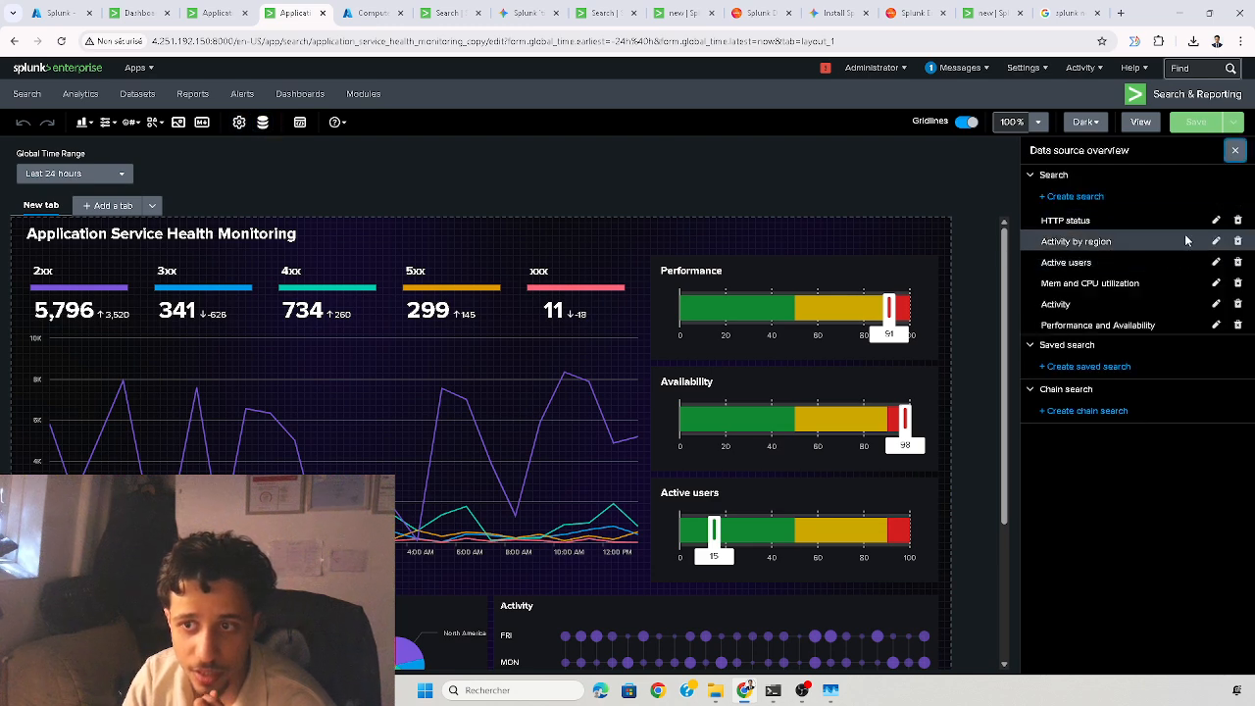
{"action": "left_click", "coordinate": [1216, 222]}
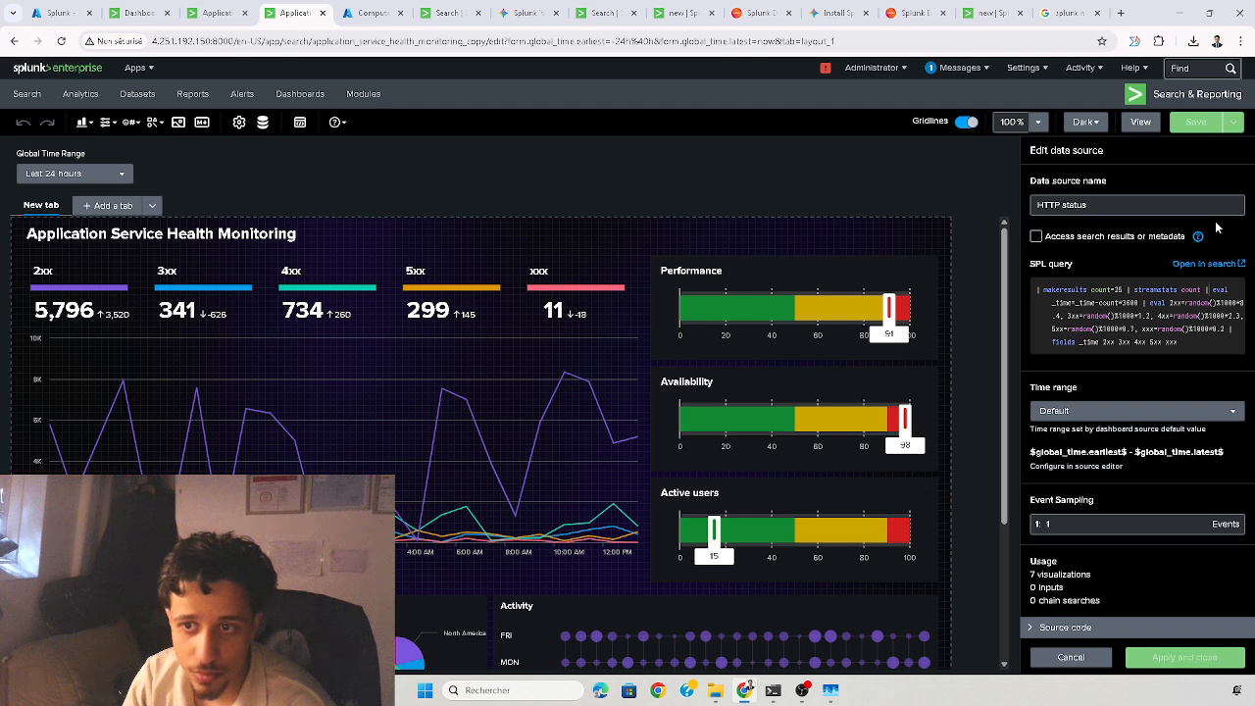
{"action": "left_click", "coordinate": [1182, 330]}
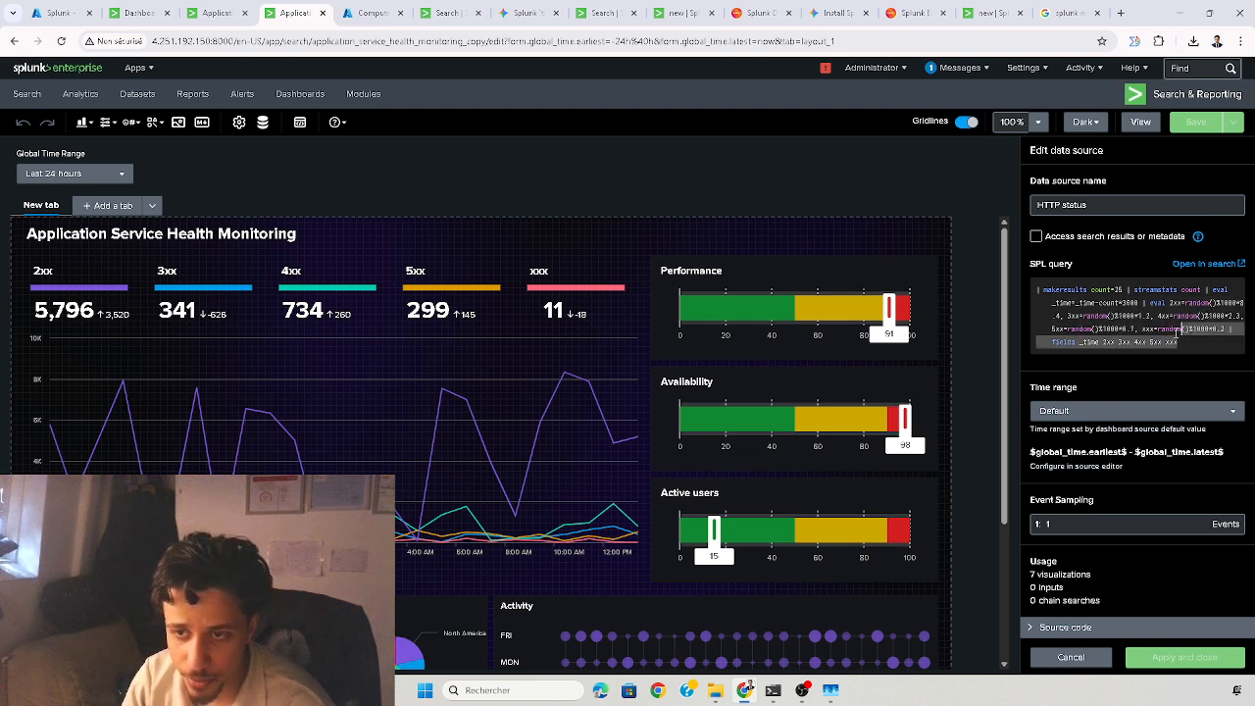
{"action": "left_click", "coordinate": [1211, 348]}
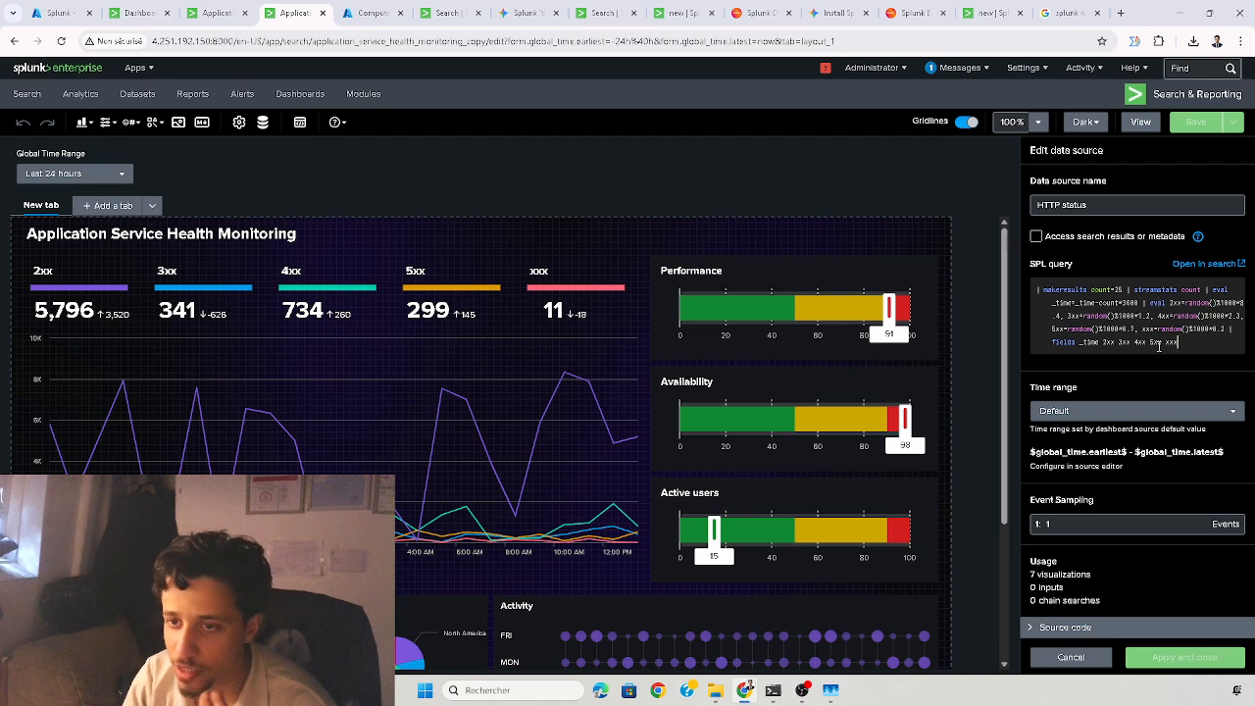
{"action": "left_click", "coordinate": [1092, 343], "text": "shift"}
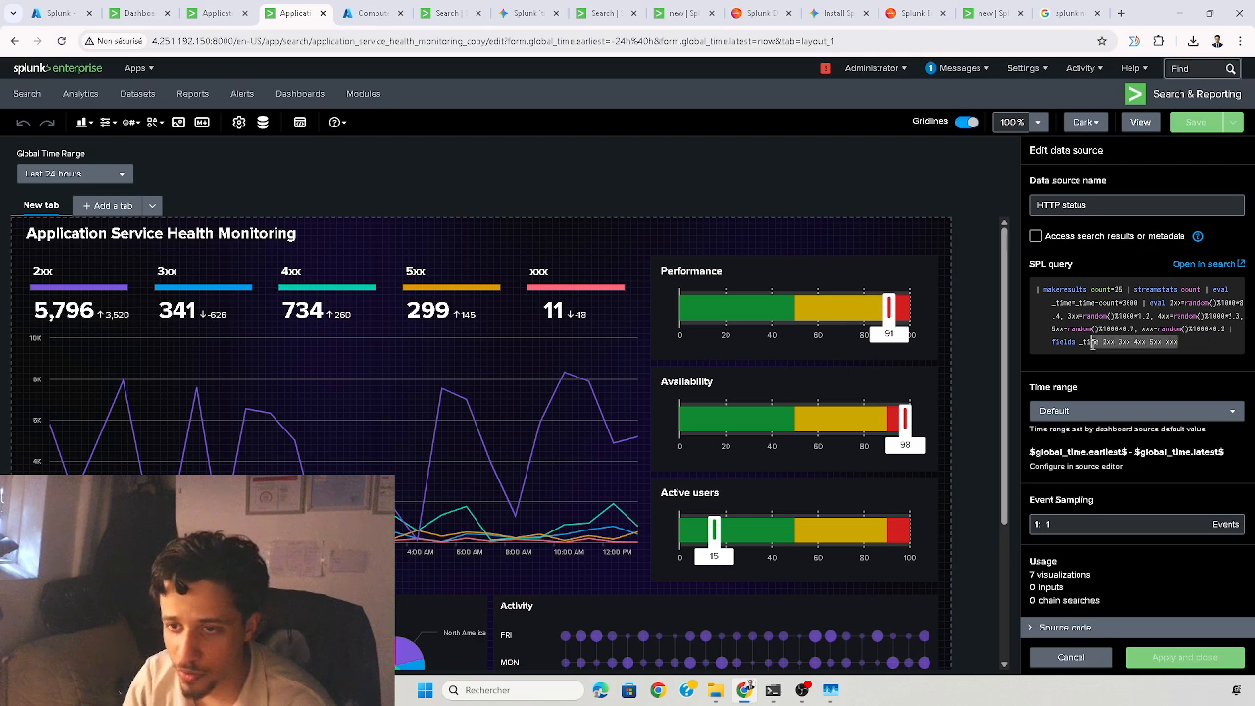
- Inspect the 3xx and 4xx single values, then open the Active users data source and compare its query with the dashboard panels
{"action": "left_click", "coordinate": [178, 312]}
{"action": "left_click", "coordinate": [270, 319]}
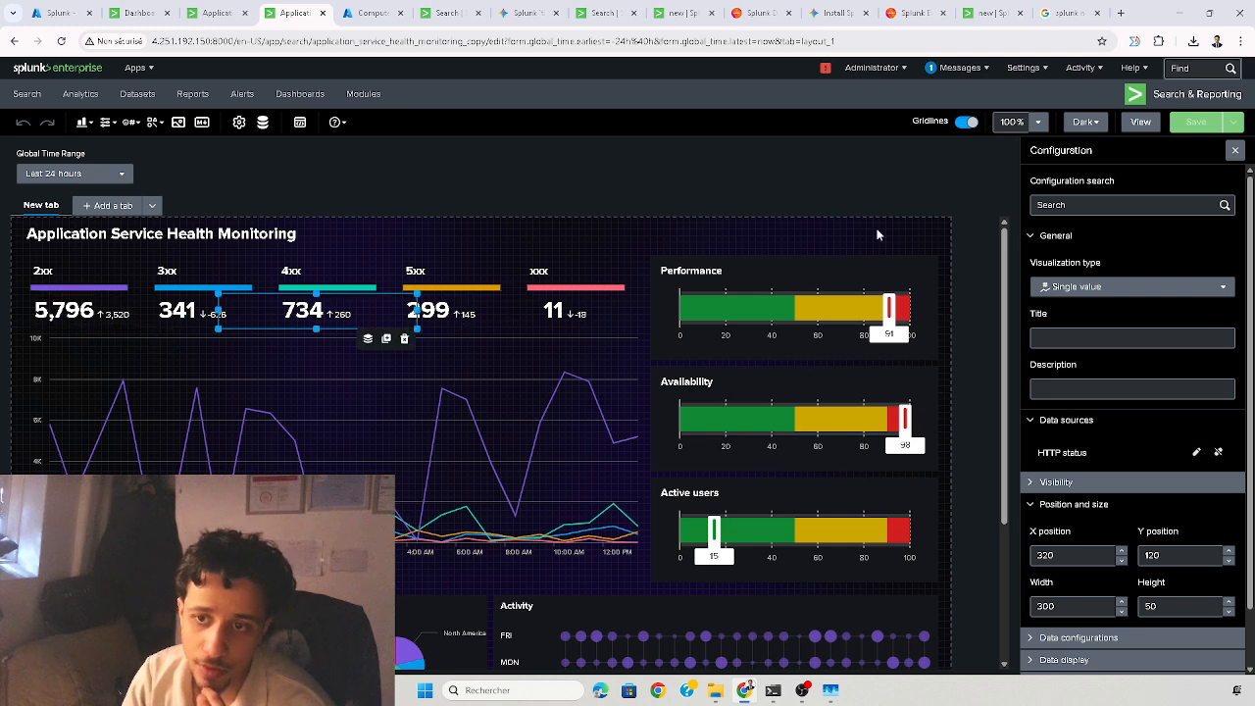
{"action": "left_click", "coordinate": [263, 121]}
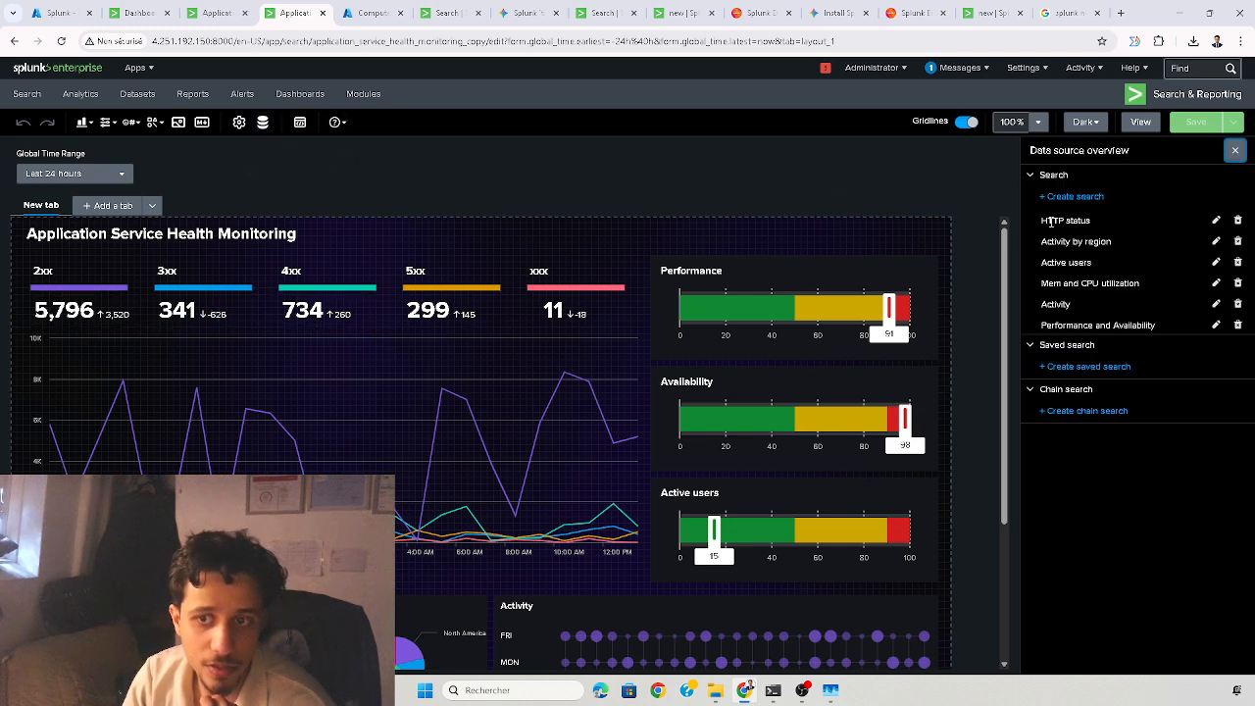
{"action": "left_click", "coordinate": [1216, 262]}
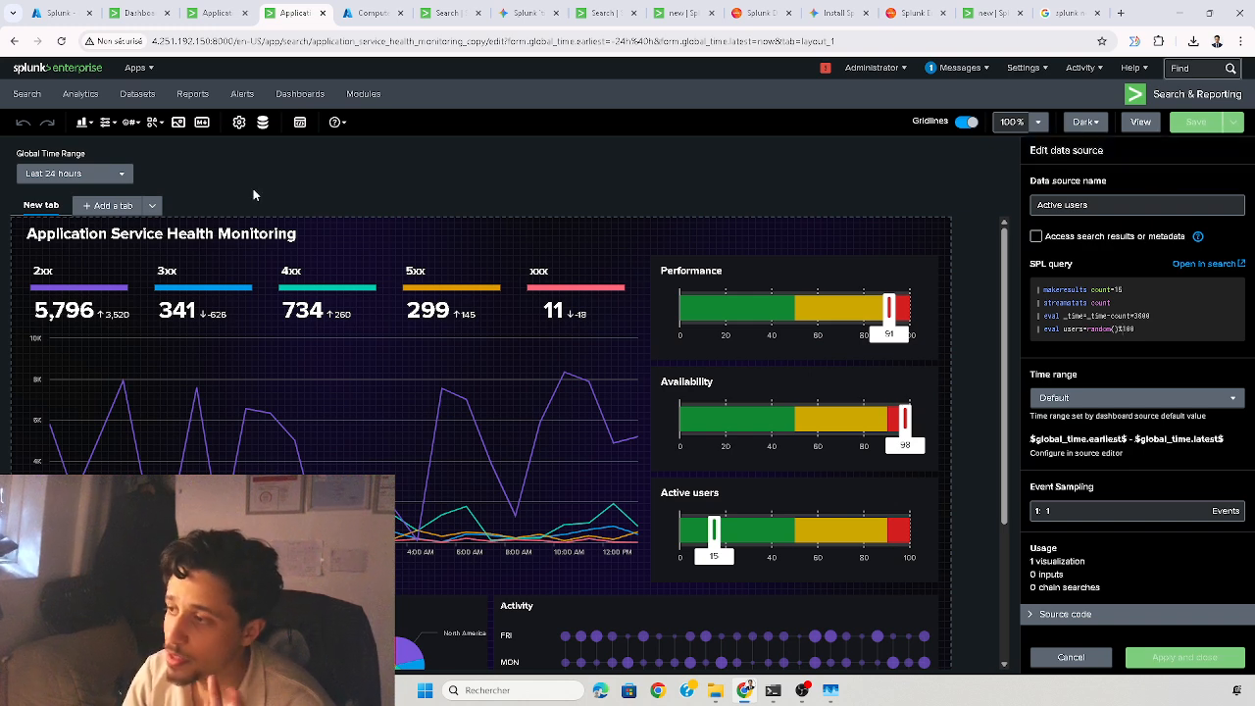
{"action": "scroll", "coordinate": [942, 361], "scroll_direction": "down", "scroll_amount": 2}
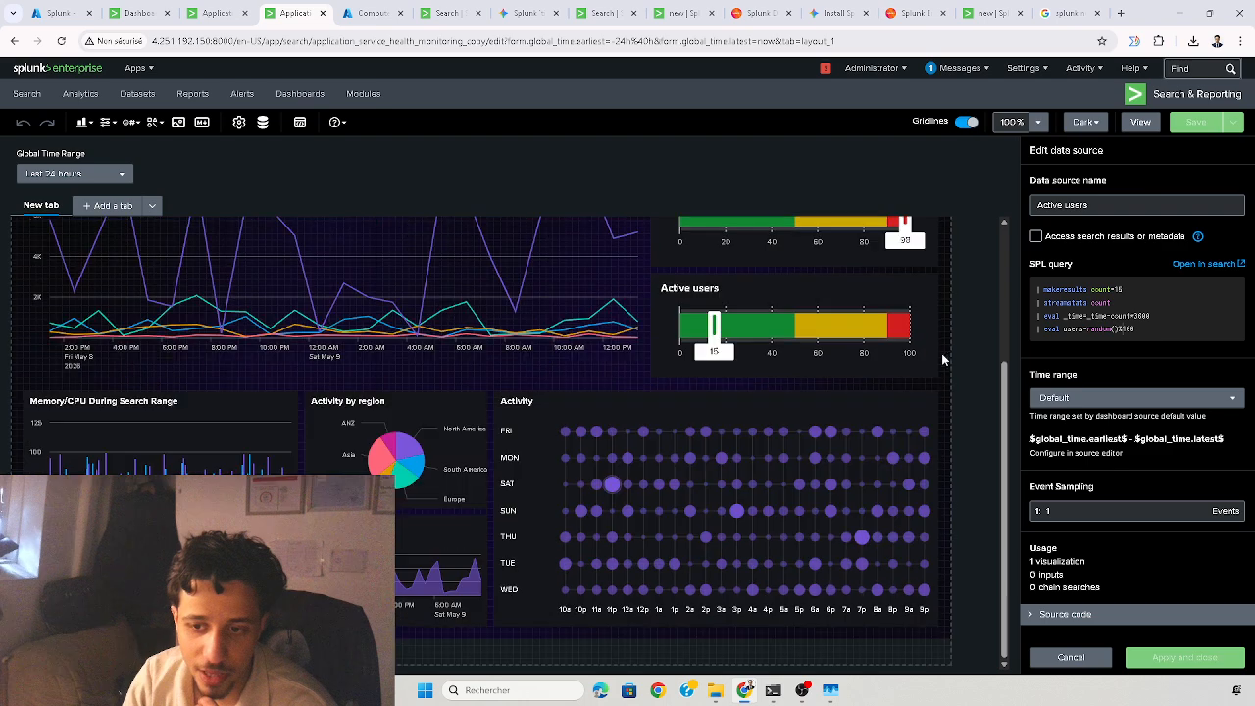
{"action": "scroll", "coordinate": [1007, 346], "scroll_direction": "up", "scroll_amount": 2}
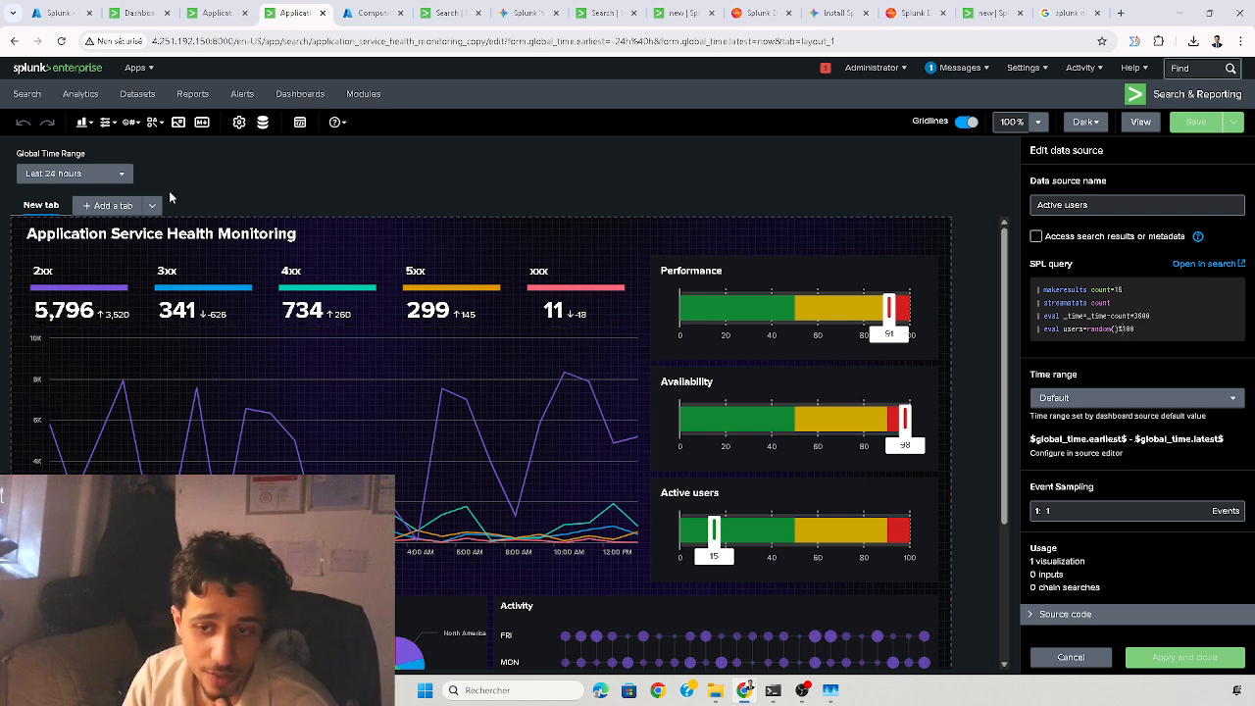
- Switch to the Google Images results for "splunk normal dashboard" and examine the TutorialsPoint and Reddit homelab dashboard examples
{"action": "left_click", "coordinate": [1069, 13]}
{"action": "left_click", "coordinate": [647, 490]}
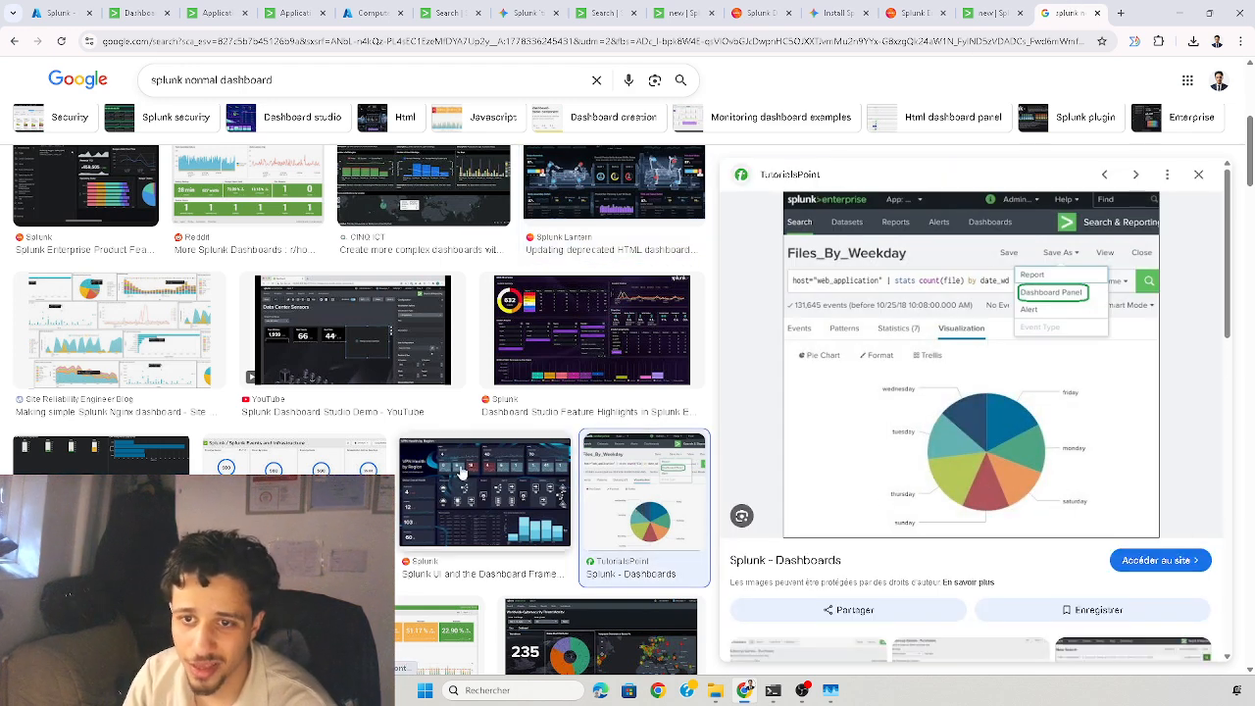
{"action": "scroll", "coordinate": [432, 480], "scroll_direction": "up", "scroll_amount": 5}
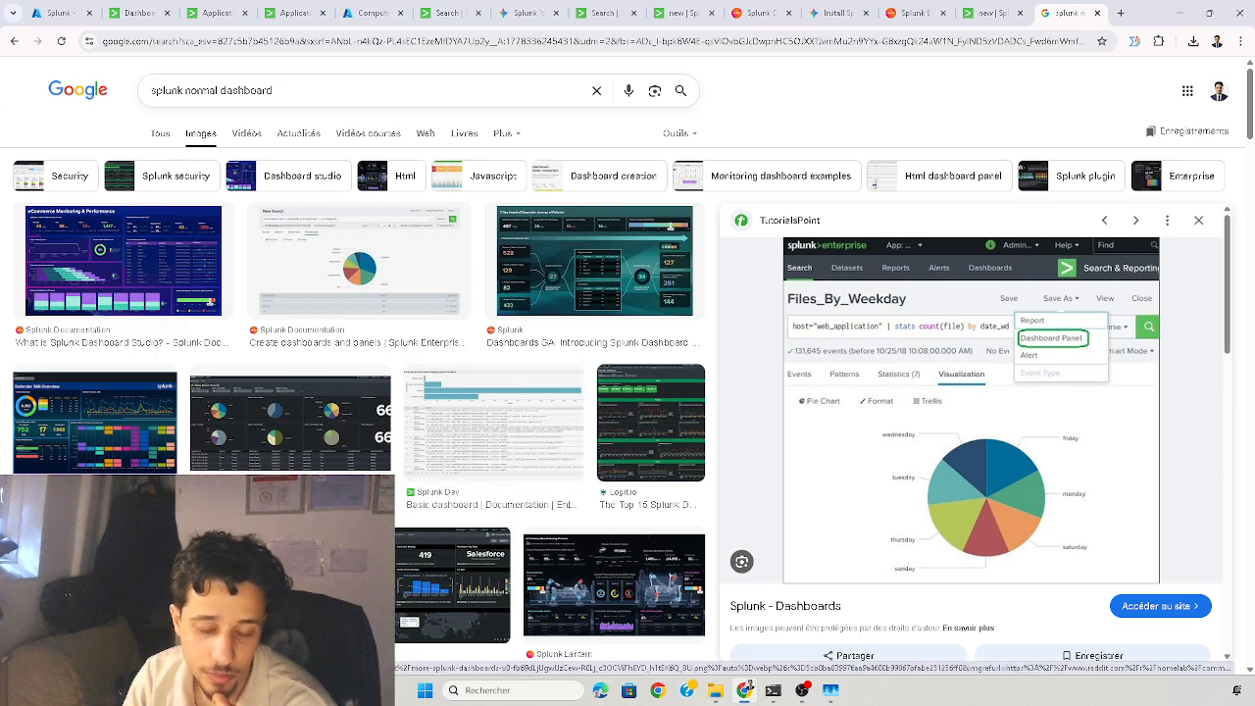
{"action": "left_click", "coordinate": [295, 578]}
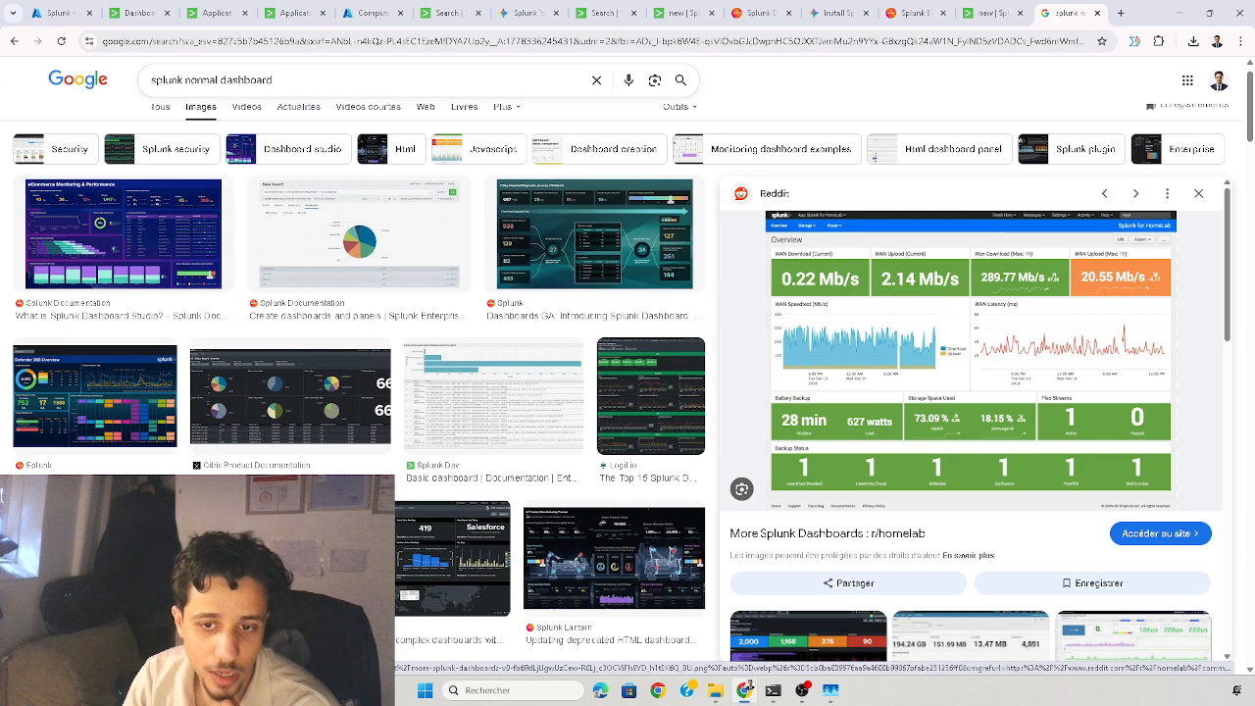
{"action": "scroll", "coordinate": [353, 392], "scroll_direction": "down", "scroll_amount": 2}
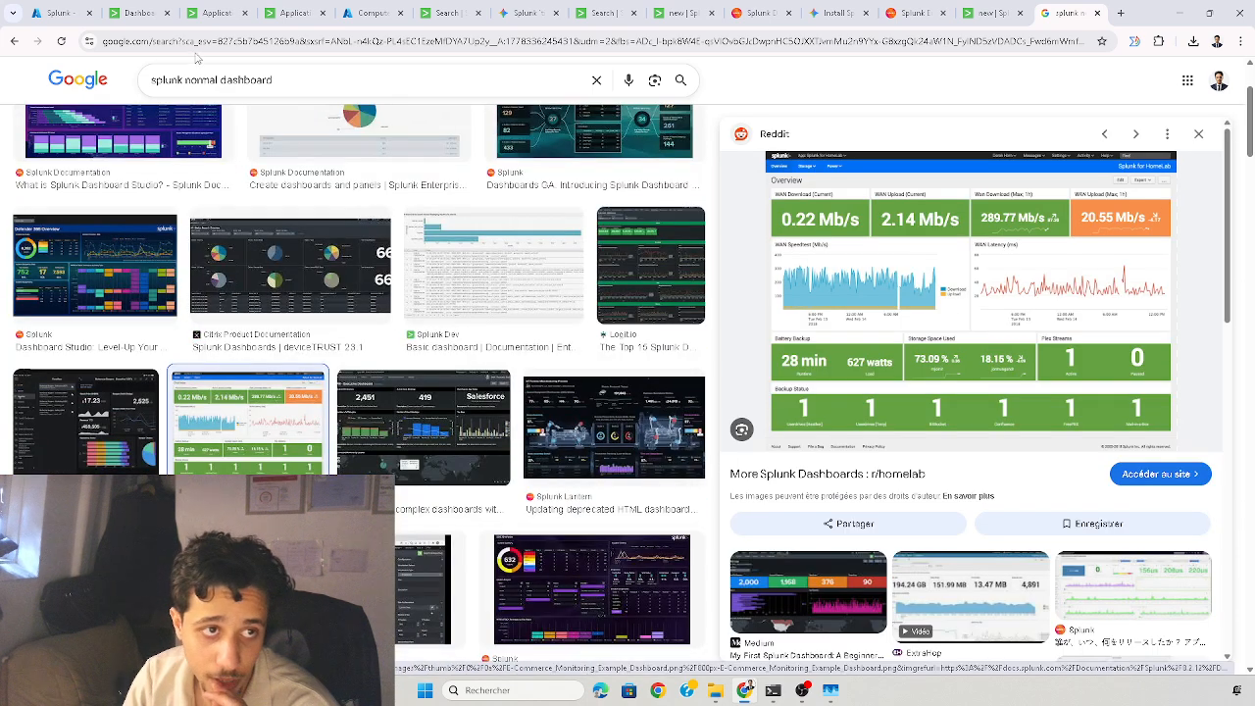
- Go back to the original Application Service Health Monitoring example and look over its lower panels and the source definition beneath them
{"action": "left_click", "coordinate": [139, 11]}
{"action": "left_click", "coordinate": [218, 12]}
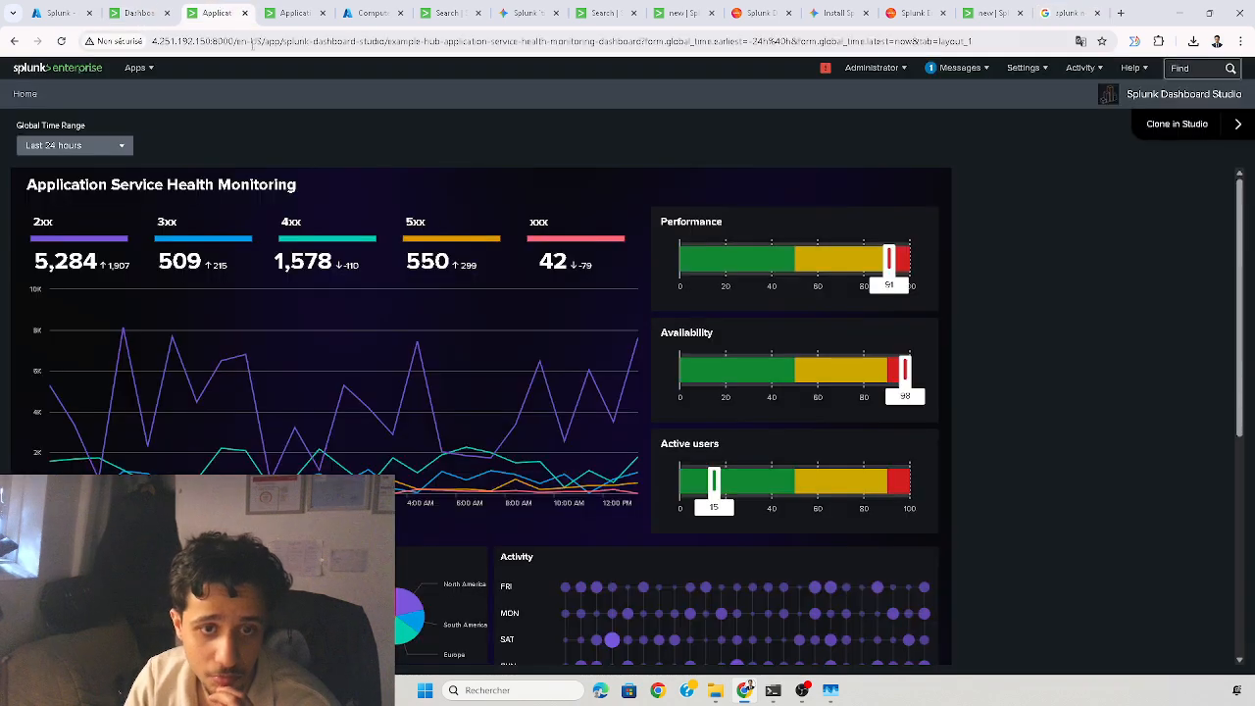
{"action": "scroll", "coordinate": [515, 451], "scroll_direction": "down", "scroll_amount": 3}
{"action": "scroll", "coordinate": [606, 409], "scroll_direction": "up", "scroll_amount": 3}
{"action": "scroll", "coordinate": [605, 409], "scroll_direction": "down", "scroll_amount": 4}
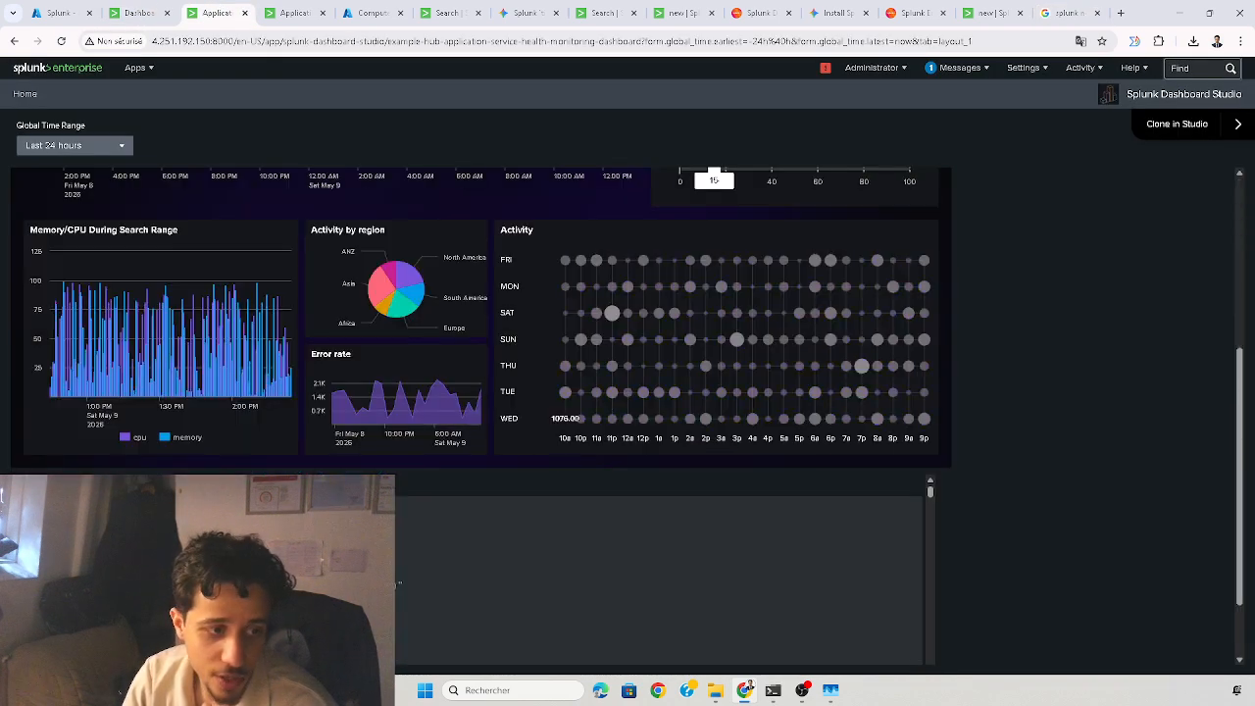
{"action": "scroll", "coordinate": [608, 492], "scroll_direction": "down", "scroll_amount": 2}
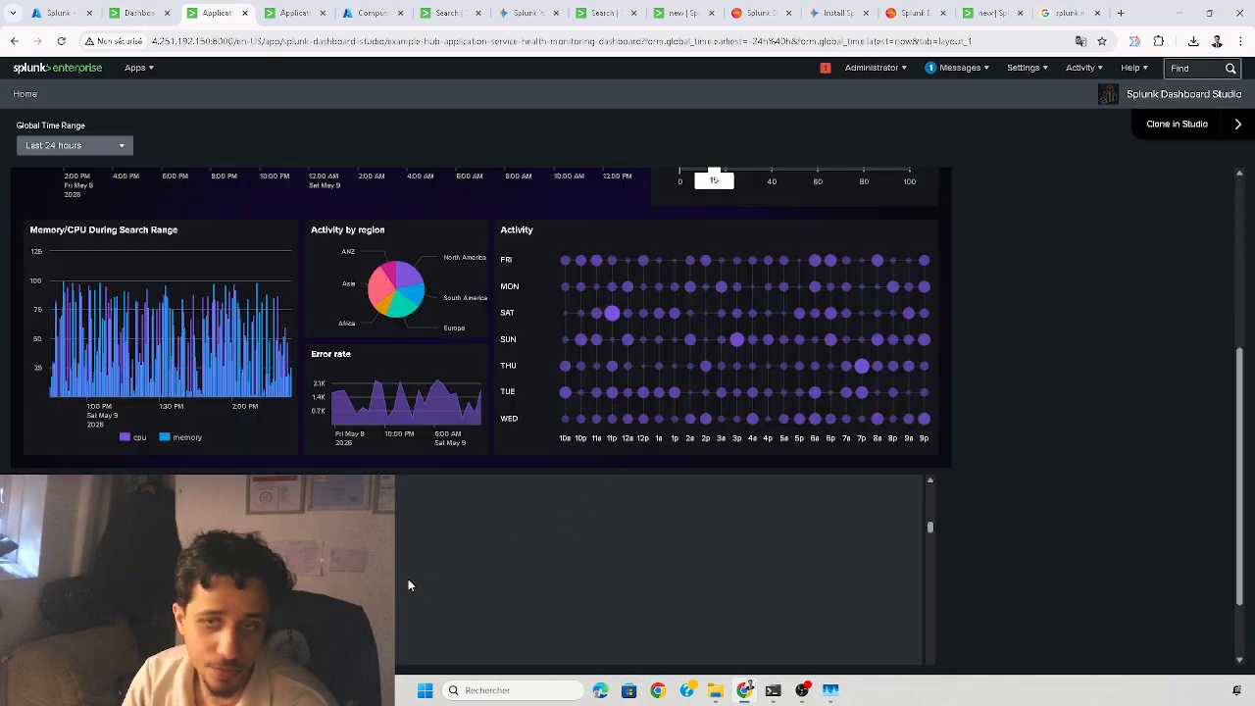
{"action": "scroll", "coordinate": [494, 538], "scroll_direction": "up", "scroll_amount": 5}
- Return to the dashboard copy being edited and open its full source code in the source editor
{"action": "left_click", "coordinate": [294, 12]}
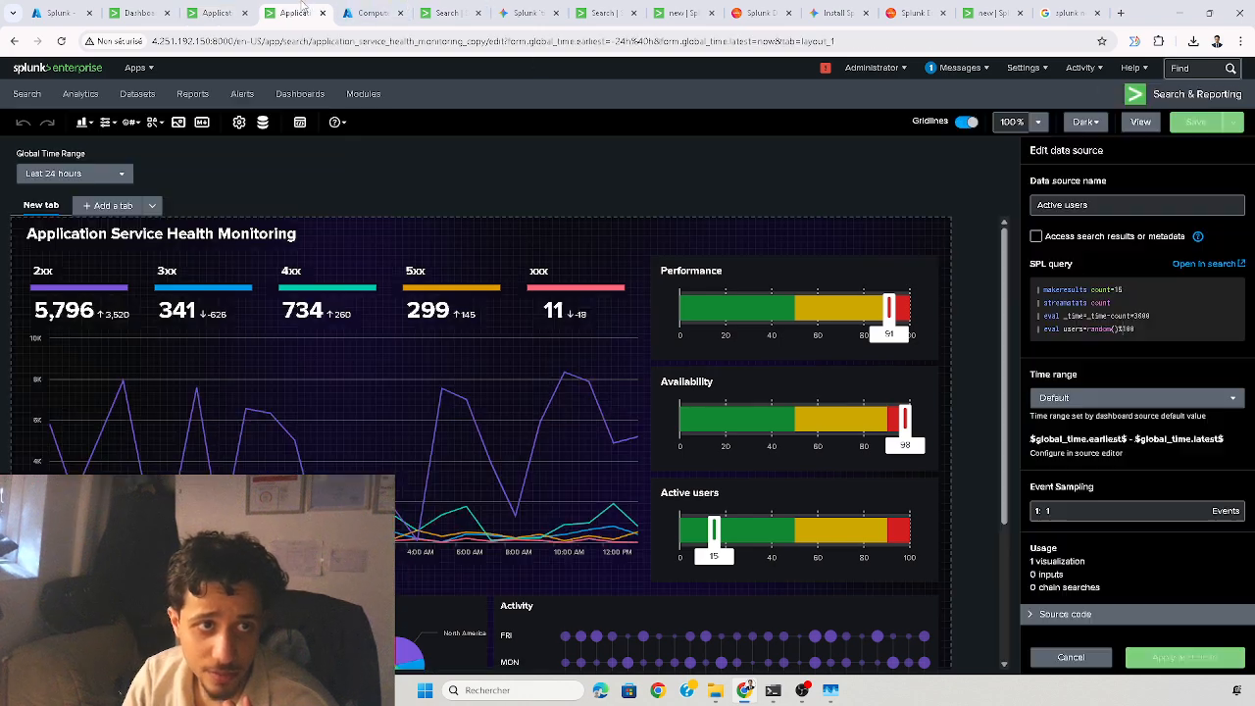
{"action": "scroll", "coordinate": [896, 392], "scroll_direction": "down", "scroll_amount": 2}
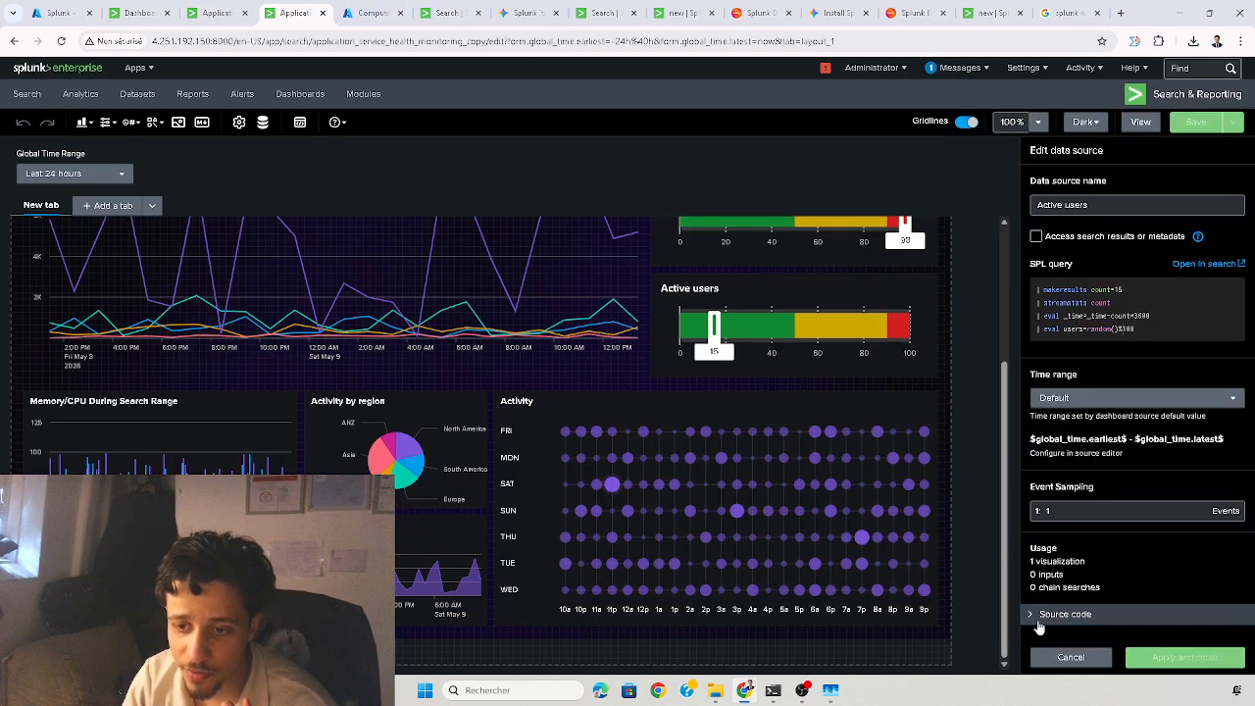
{"action": "left_click", "coordinate": [1042, 616]}
{"action": "left_click", "coordinate": [299, 121]}
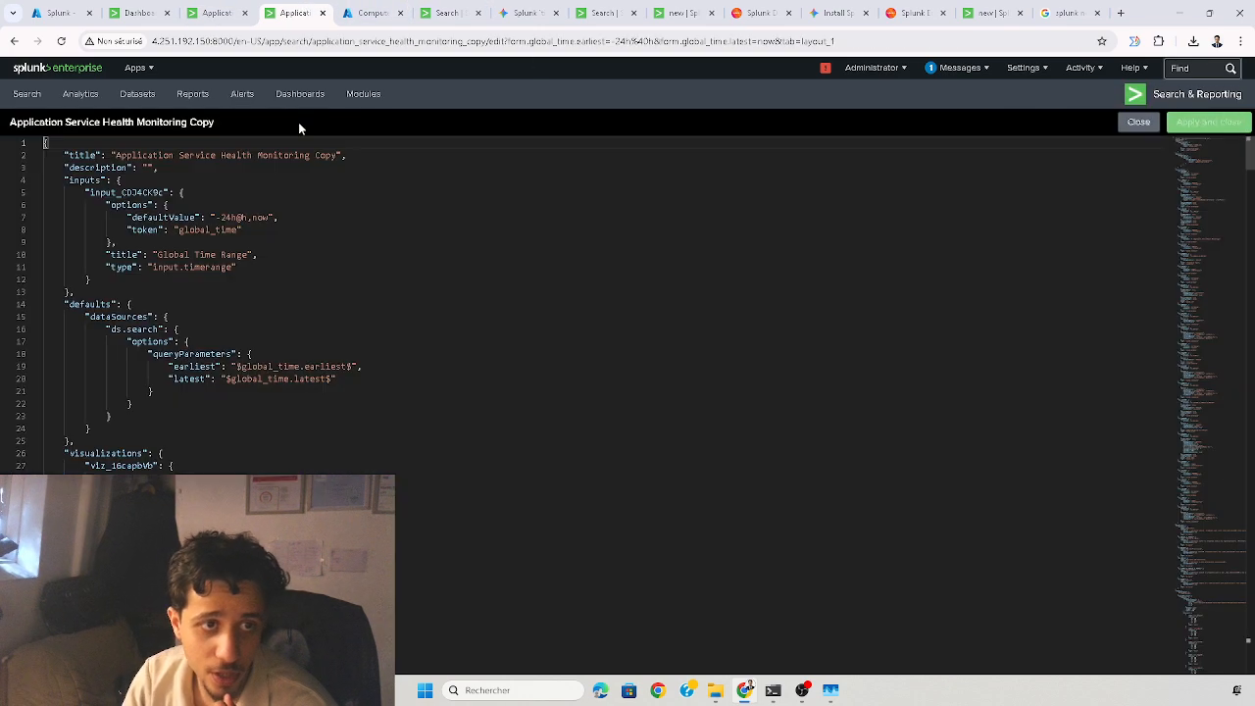
- Read through the source code's inputs, default time-range tokens and visualization definitions, checking the explanation of the backgroundColor option
{"action": "scroll", "coordinate": [295, 289], "scroll_direction": "down", "scroll_amount": 2}
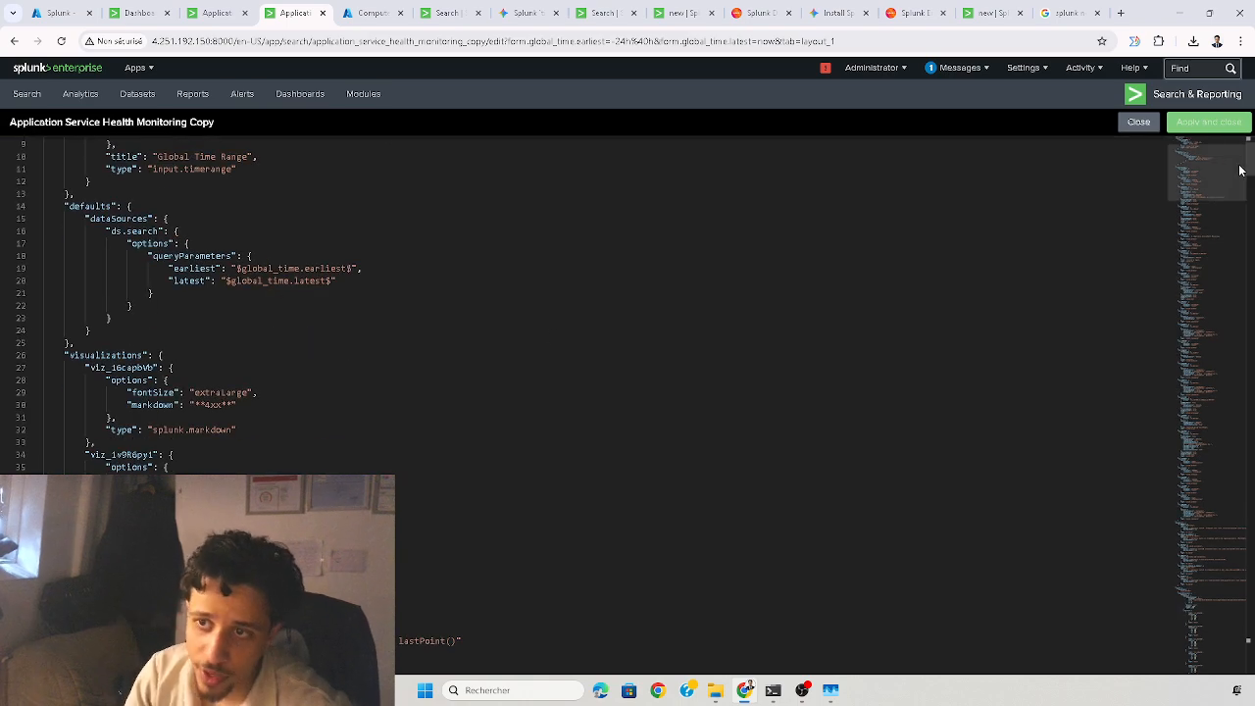
{"action": "left_click_drag", "start_coordinate": [1241, 170], "coordinate": [1219, 151]}
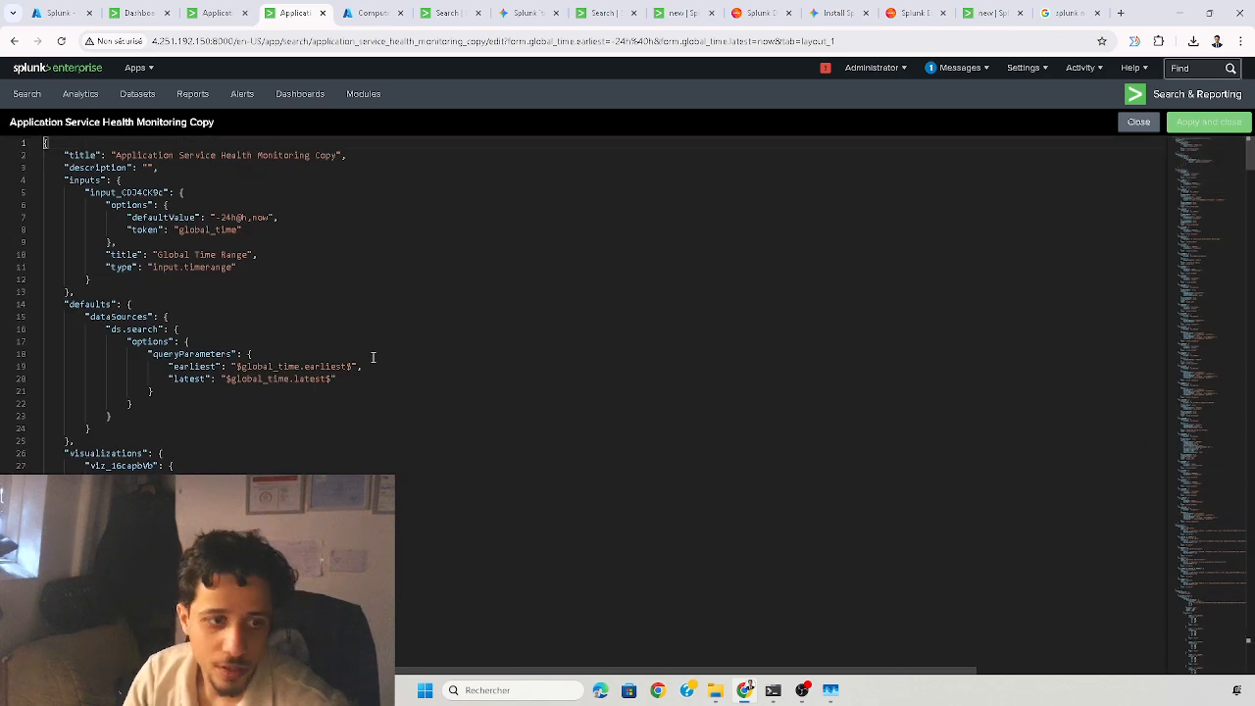
{"action": "mouse_move", "coordinate": [351, 362]}
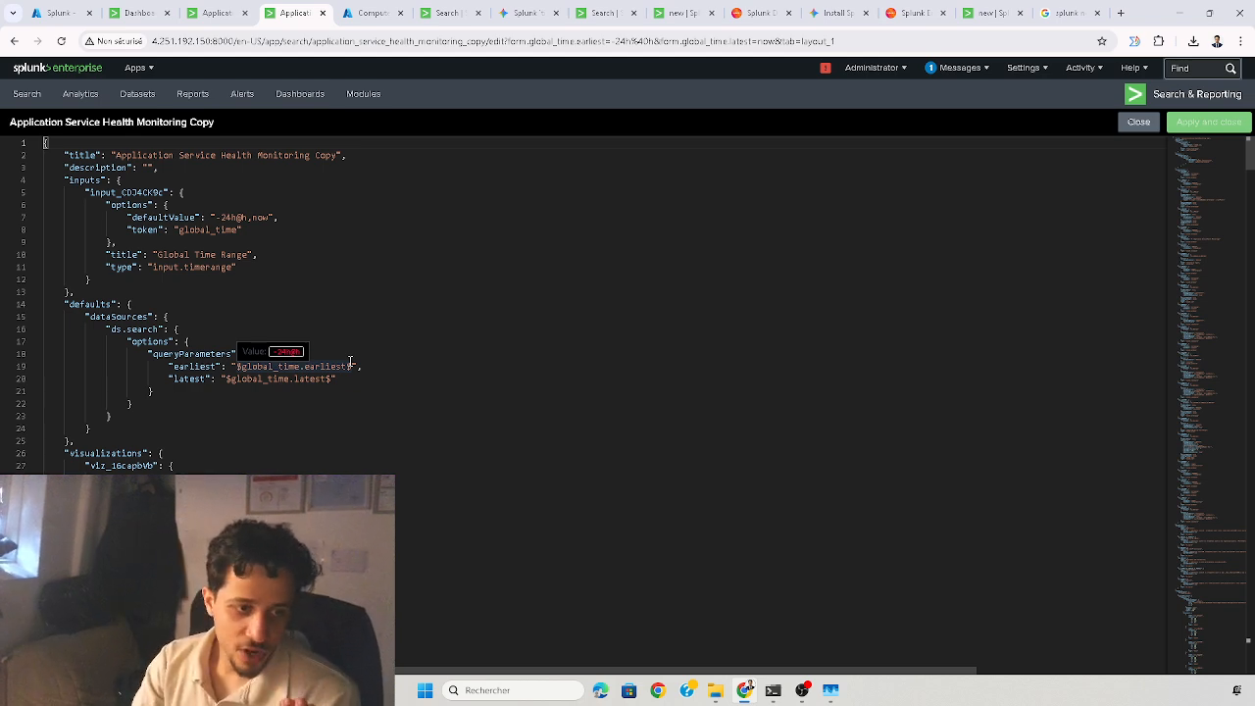
{"action": "scroll", "coordinate": [350, 363], "scroll_direction": "down", "scroll_amount": 3}
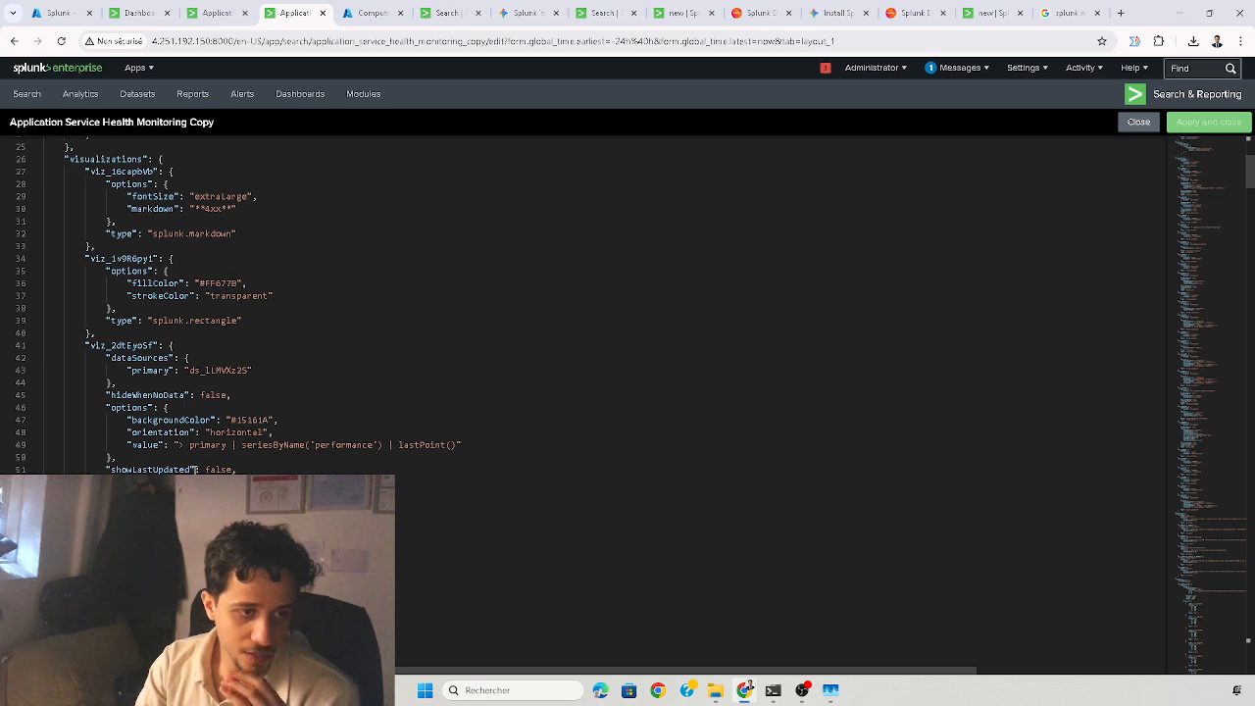
{"action": "scroll", "coordinate": [195, 470], "scroll_direction": "down", "scroll_amount": 2}
{"action": "scroll", "coordinate": [202, 473], "scroll_direction": "down", "scroll_amount": 2}
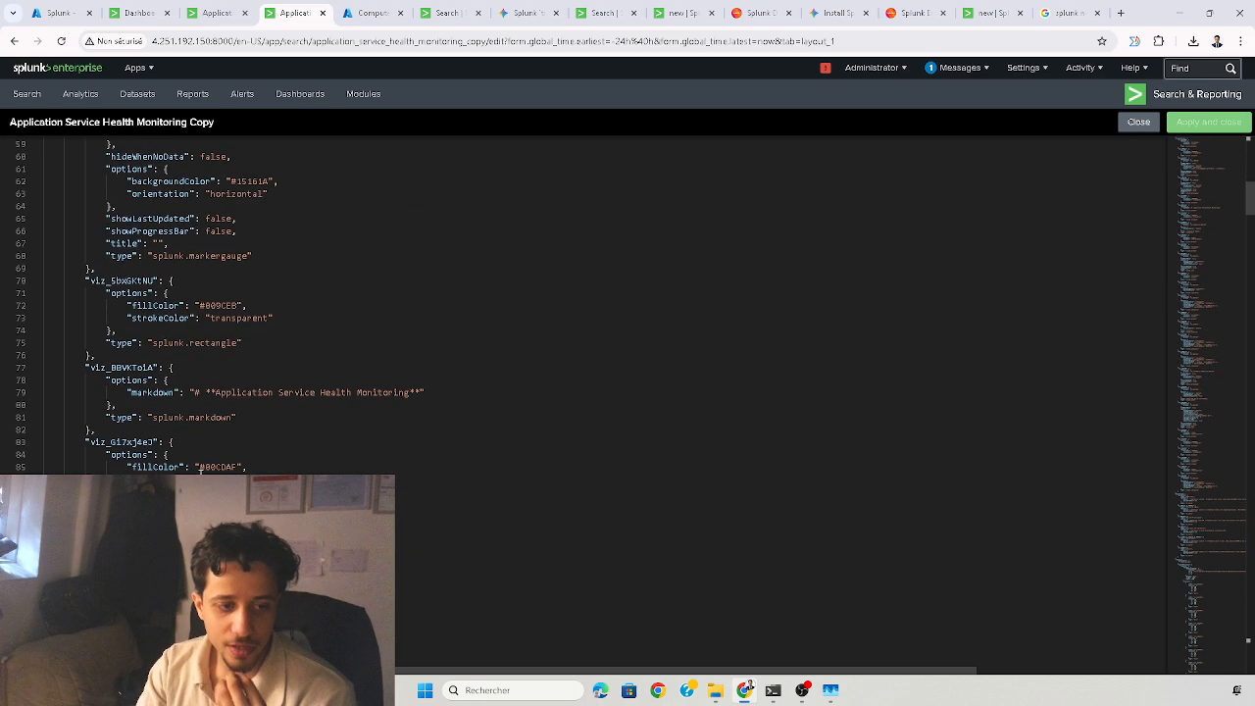
{"action": "scroll", "coordinate": [216, 461], "scroll_direction": "down", "scroll_amount": 4}
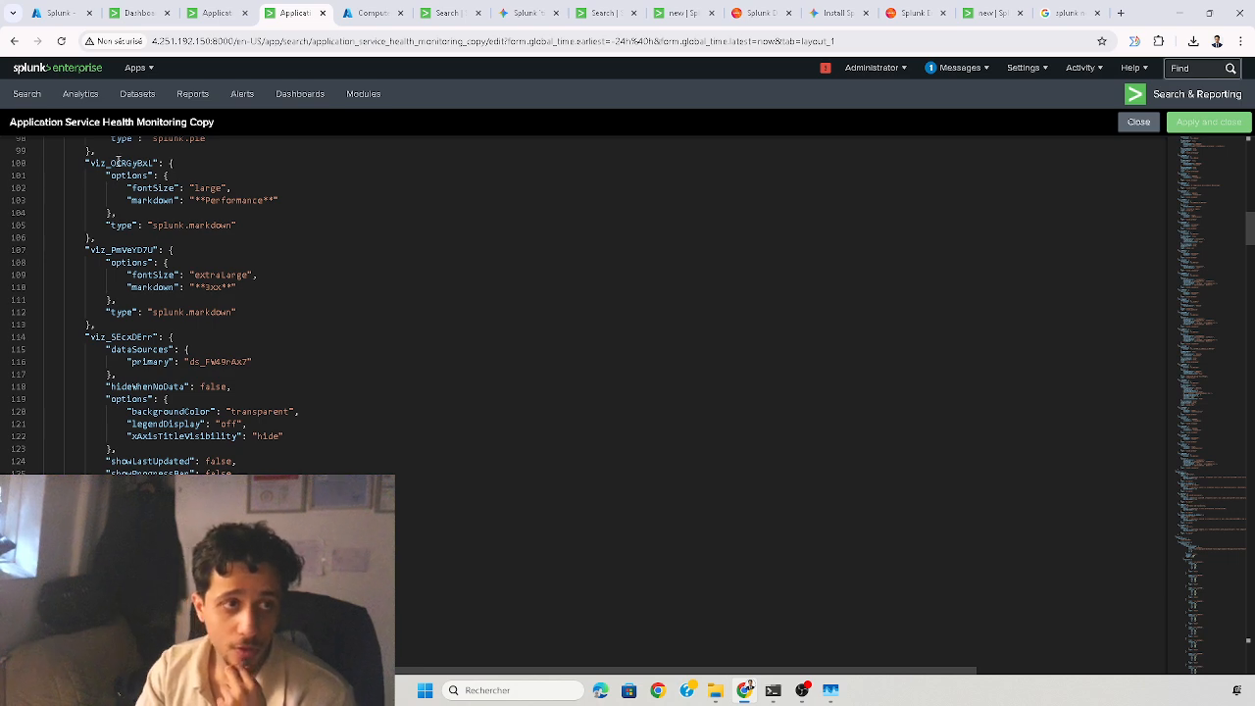
{"action": "mouse_move", "coordinate": [255, 415]}
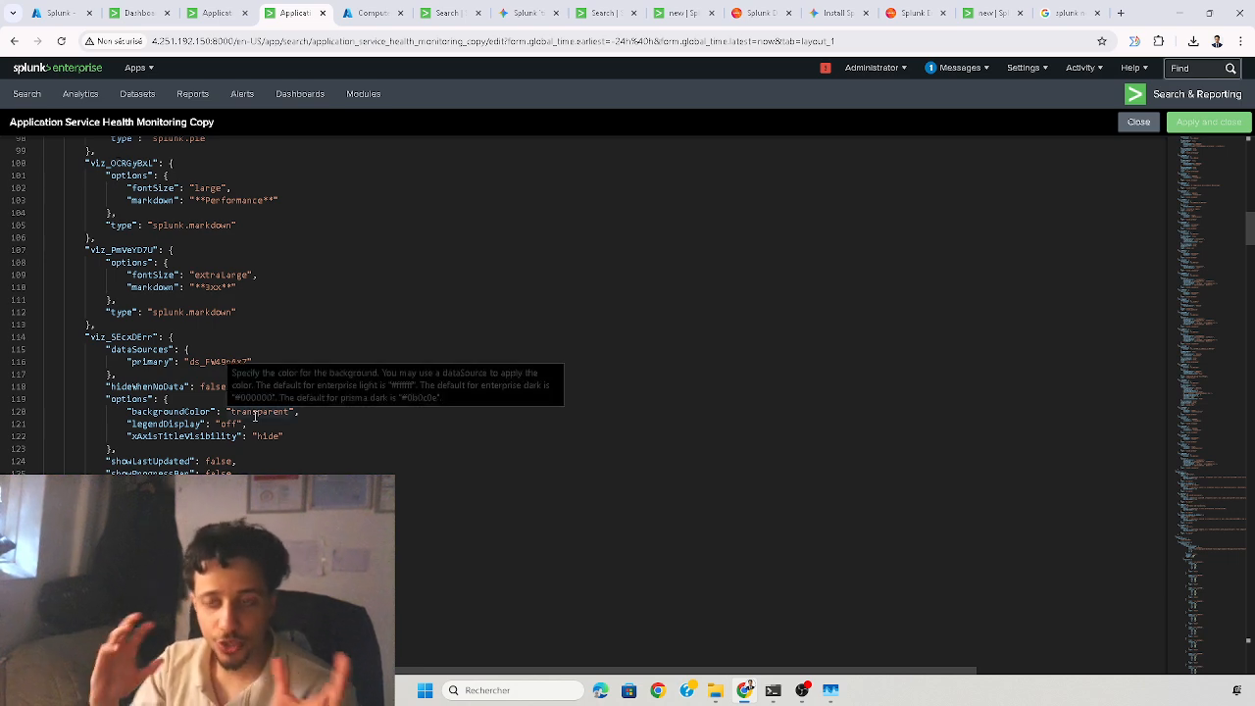